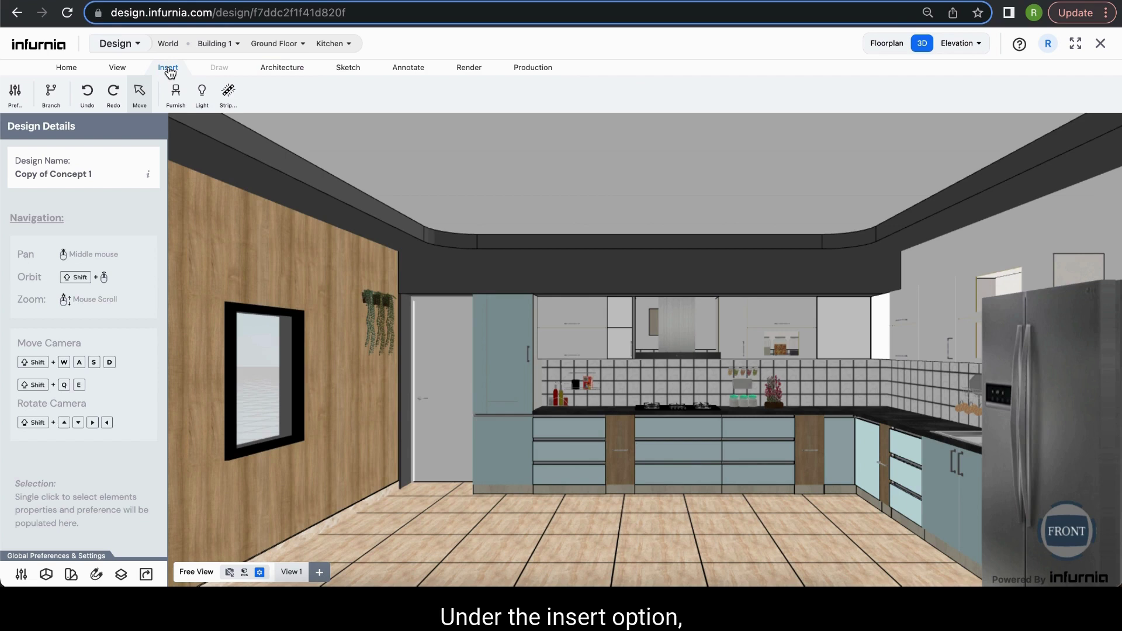
- Open the lights catalogue and browse the floor lamp, hanging light, table lamp and wall lamp categories
left_click(203, 107)
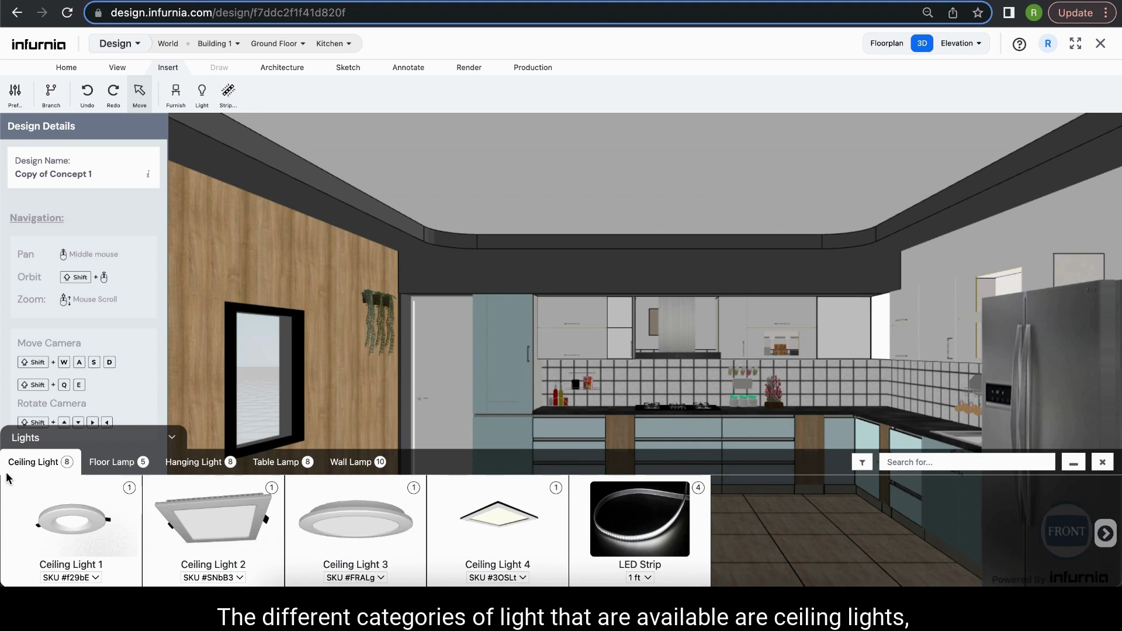
left_click(124, 463)
left_click(194, 462)
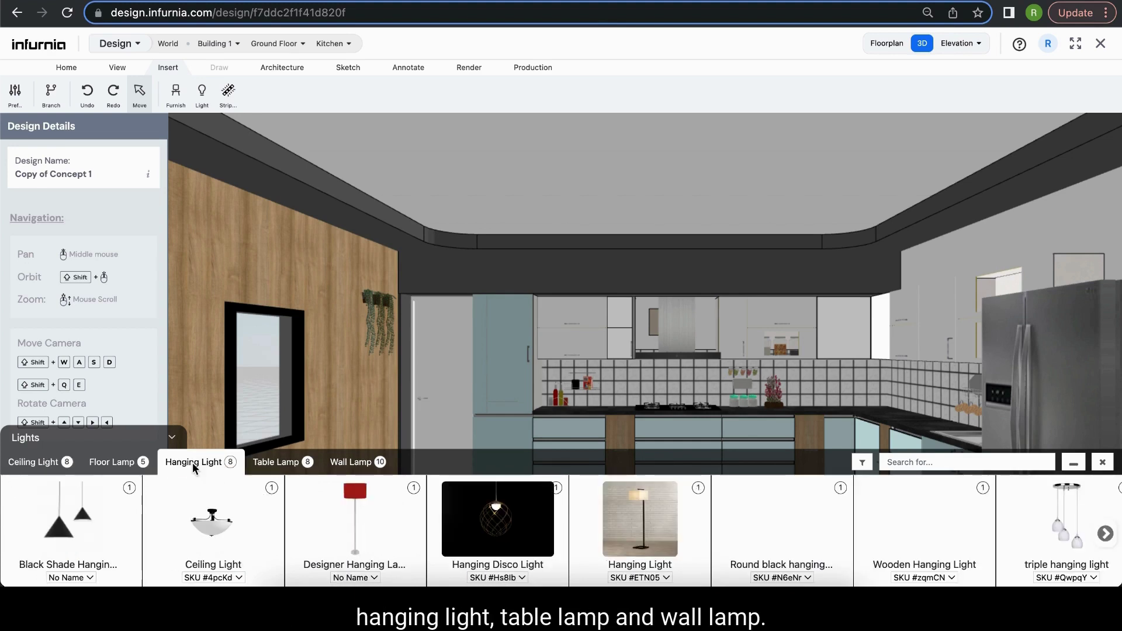
left_click(280, 463)
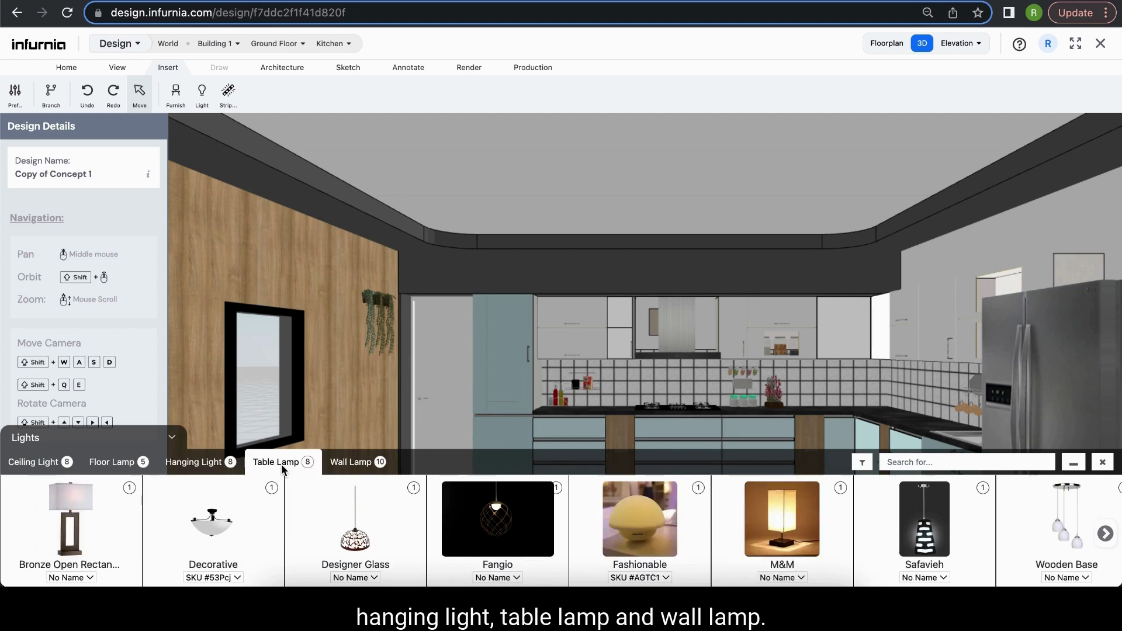
left_click(368, 469)
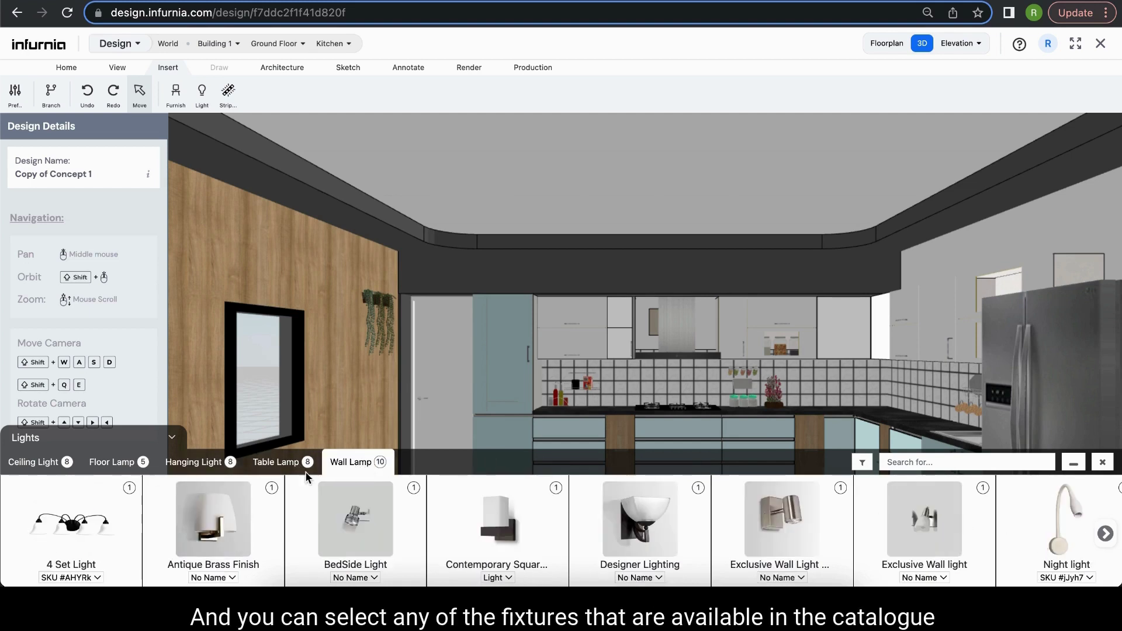
left_click(1105, 534)
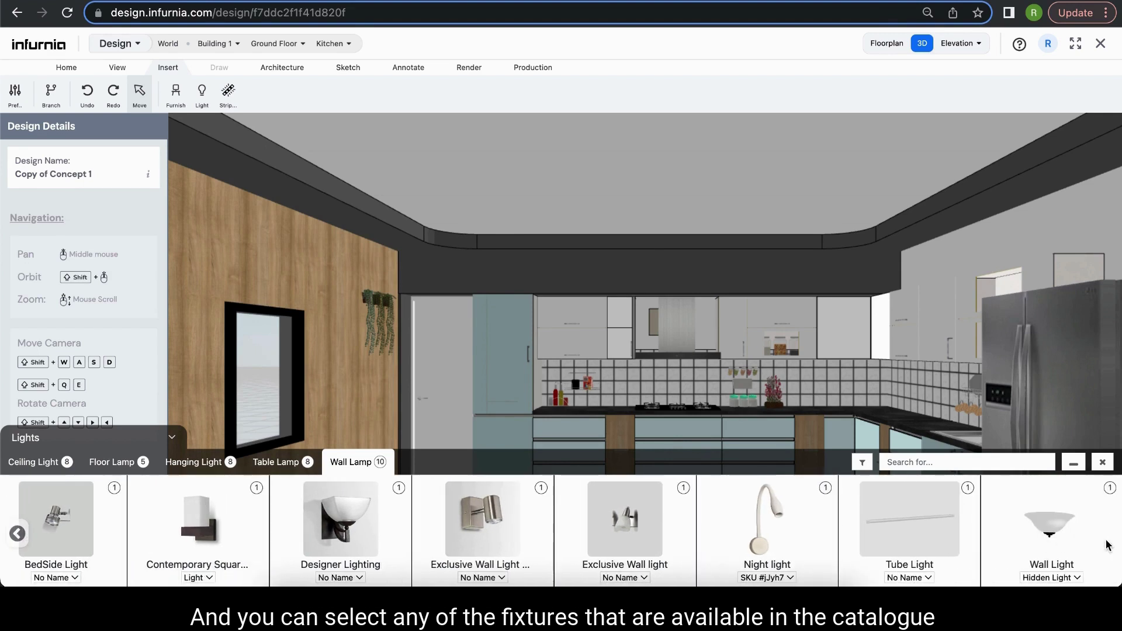
- Place the Ceiling Light 1 fixture from the ceiling light category on the kitchen ceiling, near the wood-panelled wall
left_click(25, 465)
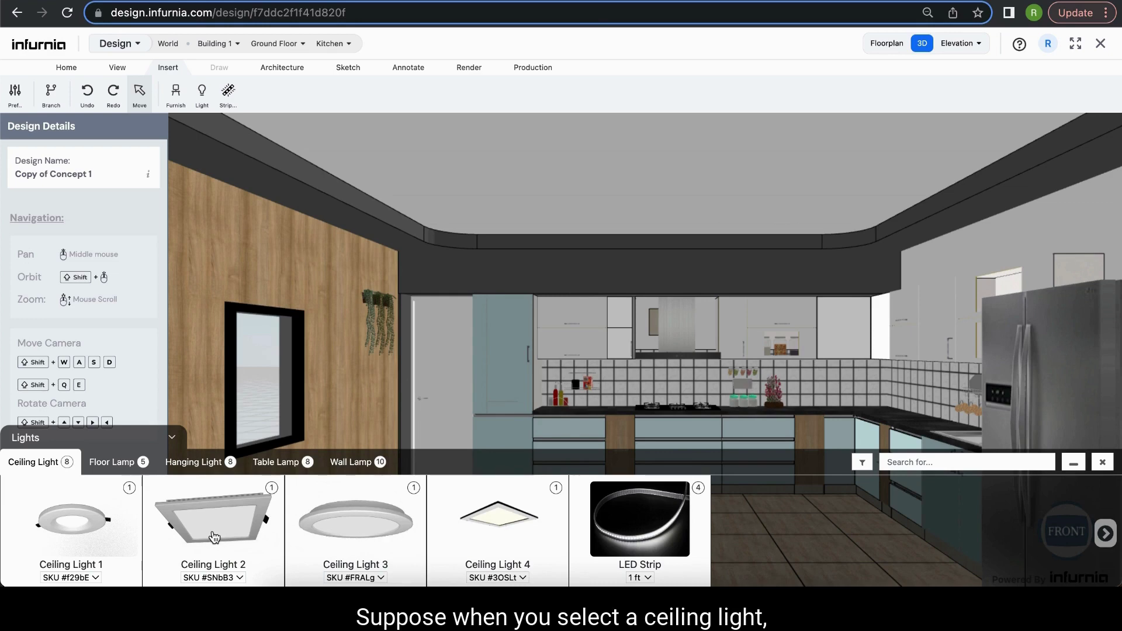
left_click(66, 526)
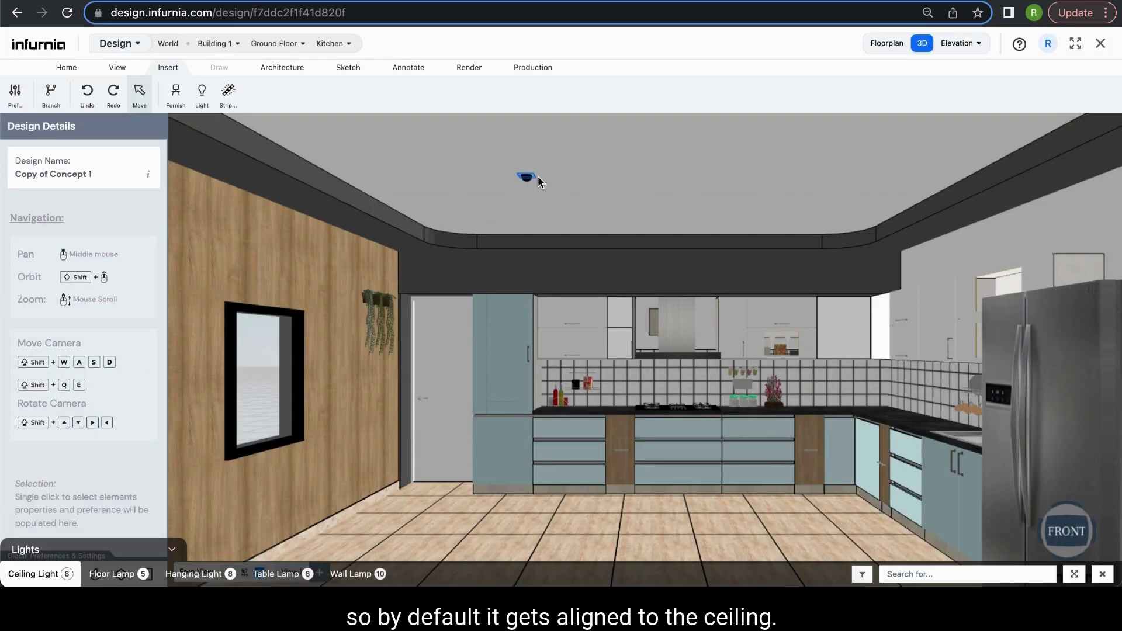
left_click(489, 186)
- Place the Column Floor Lamp on the floor against the wood-panelled wall, between the window and the door
left_click(112, 461)
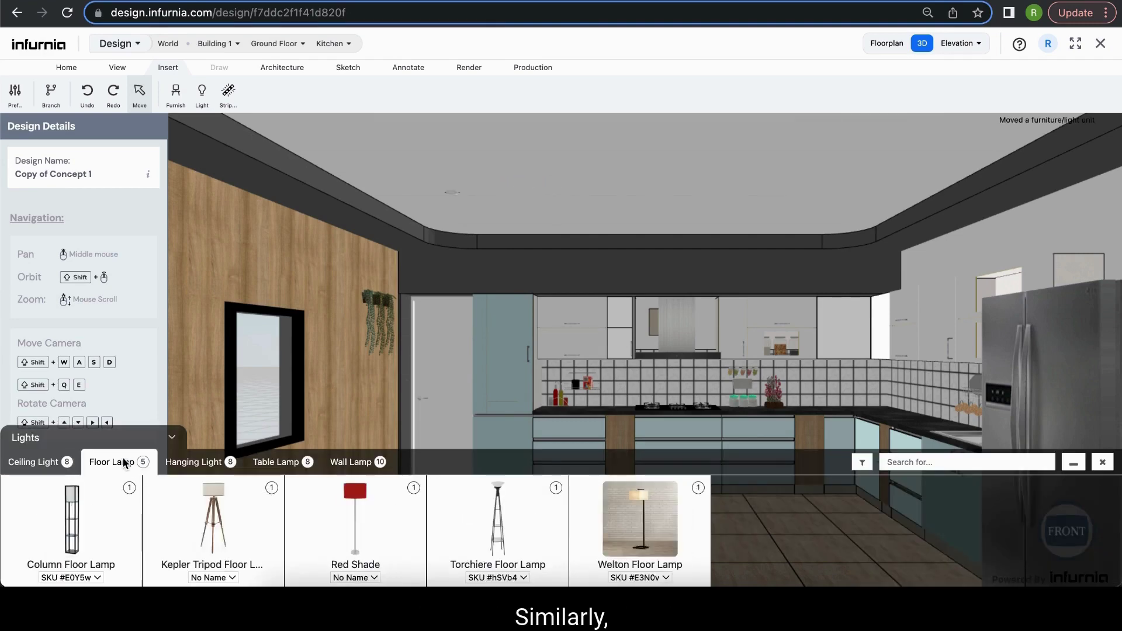
left_click(72, 527)
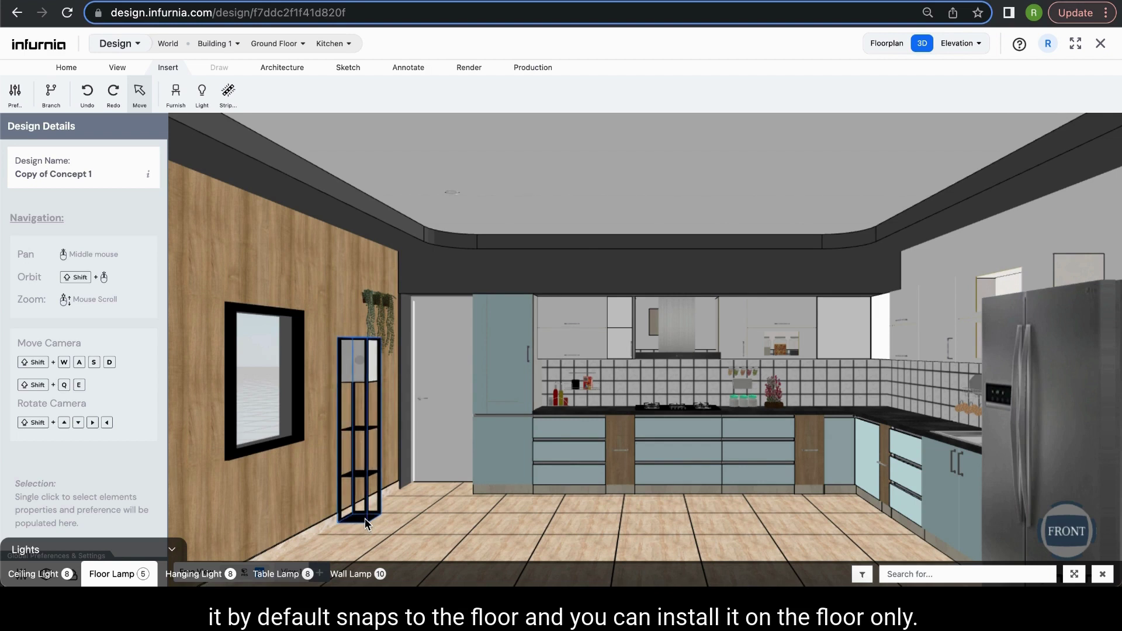
left_click(364, 517)
- Hang the Black Shade hanging light from the ceiling in front of the wall cabinets beside the chimney hood
left_click(193, 574)
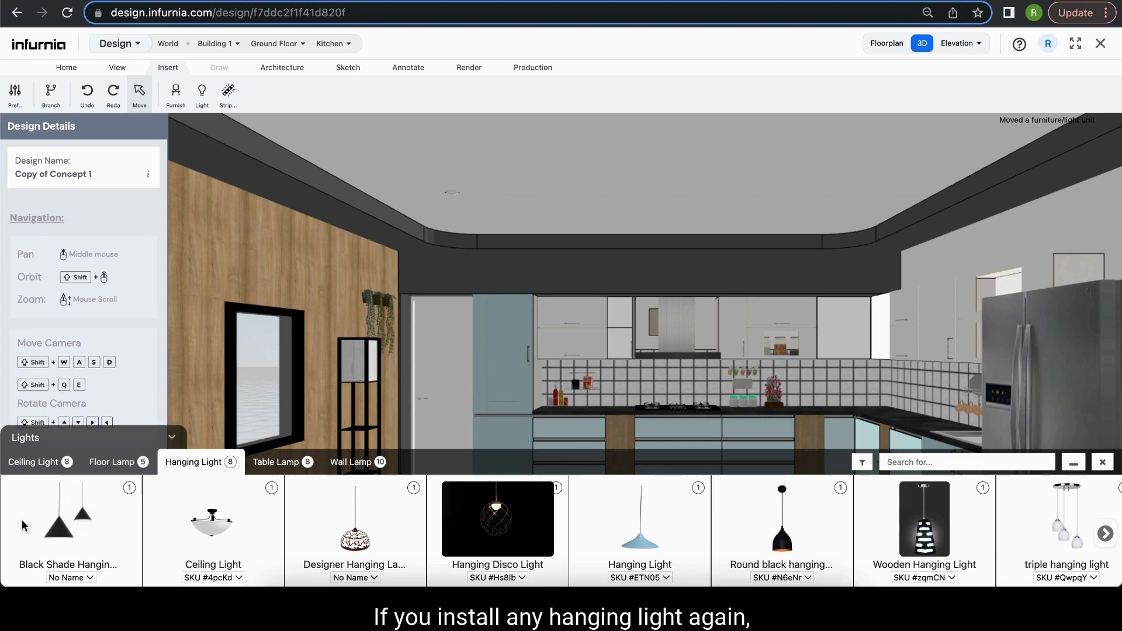
left_click(66, 526)
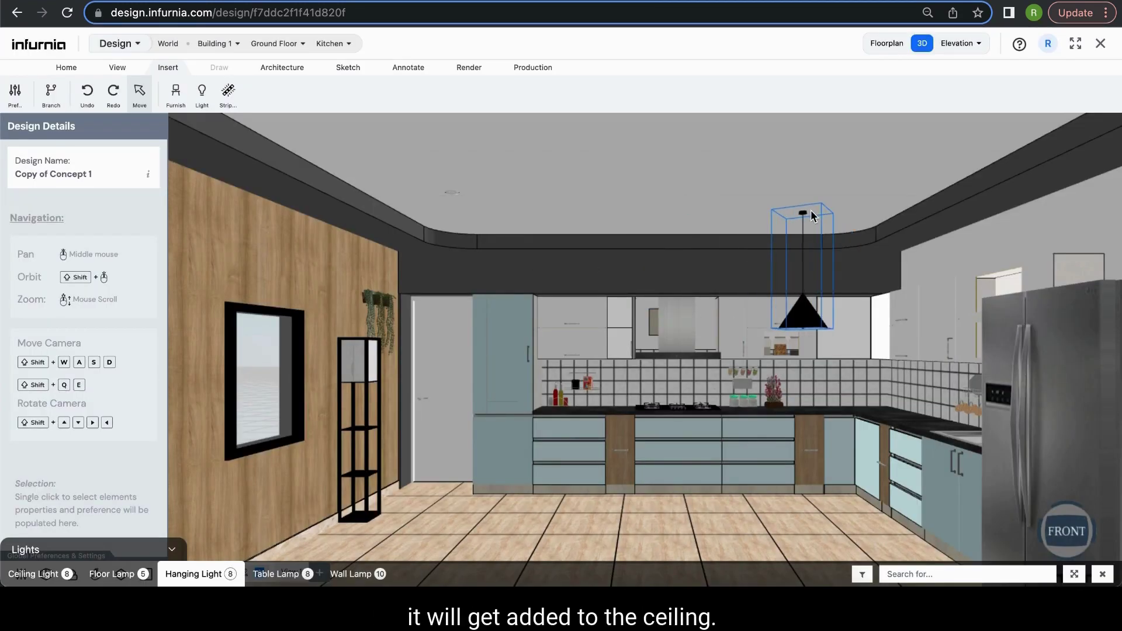
left_click(823, 212)
- Mount the Antique Brass Finish wall lamp on the wood-panelled wall, beside the window's upper corner nearest the viewer
left_click(351, 574)
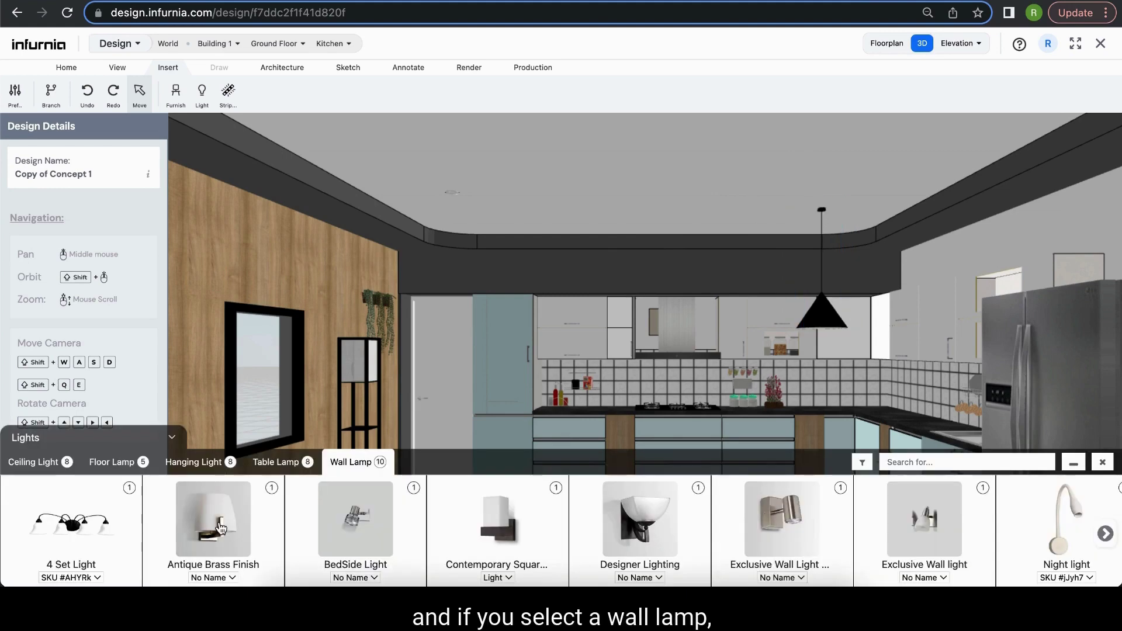
left_click(220, 529)
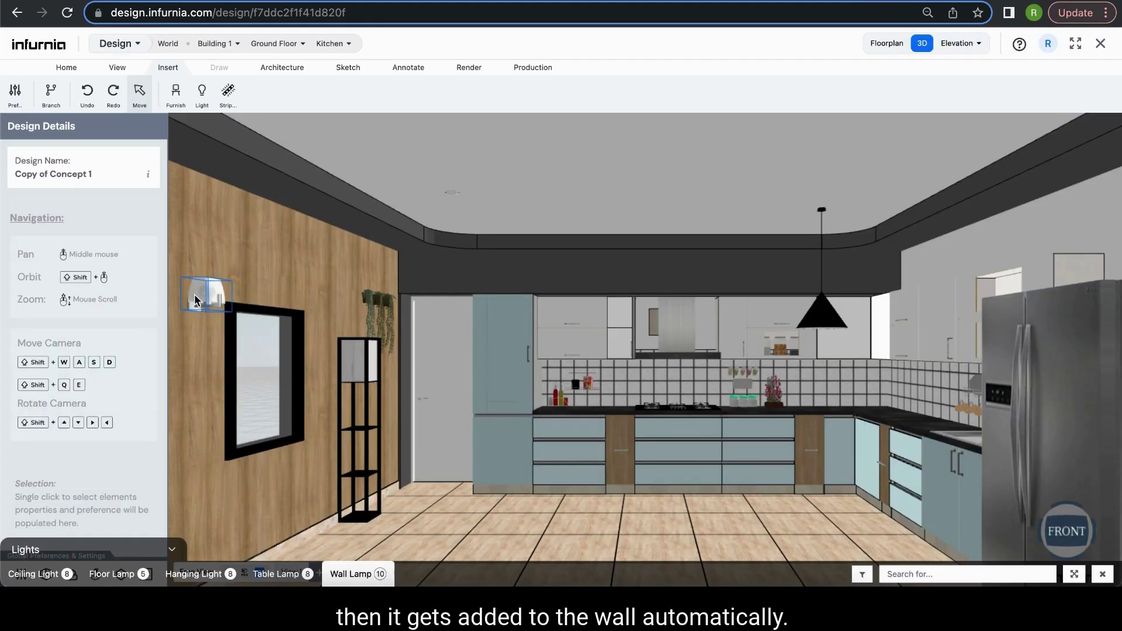
left_click(195, 300)
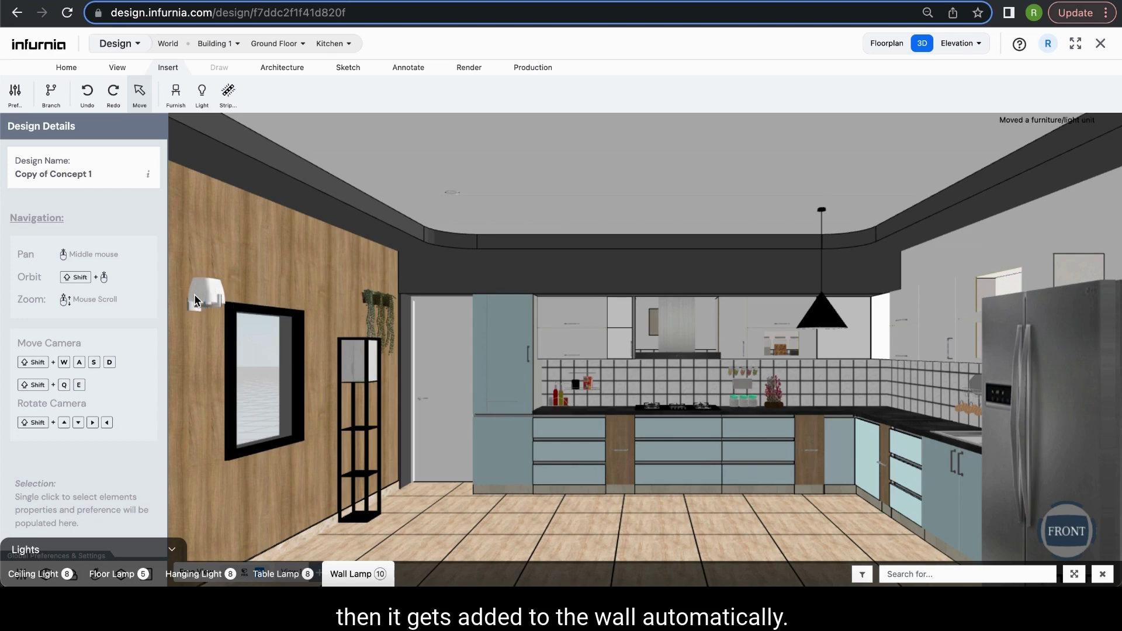
left_click(382, 572)
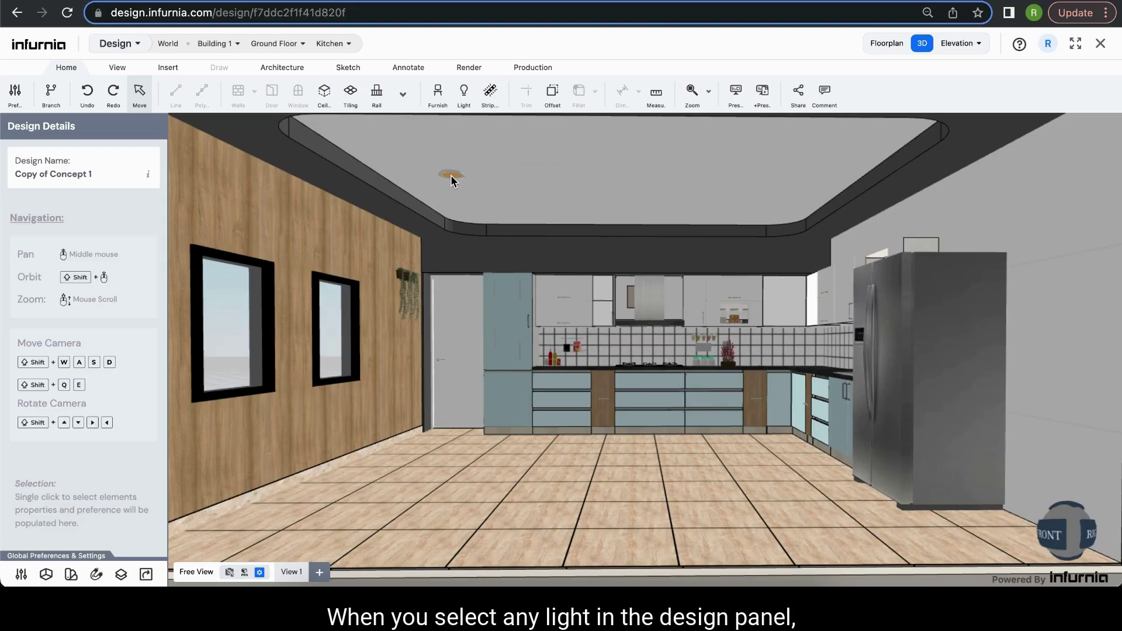
- Select the ceiling light and set its side shift to 500 mm
left_click(452, 177)
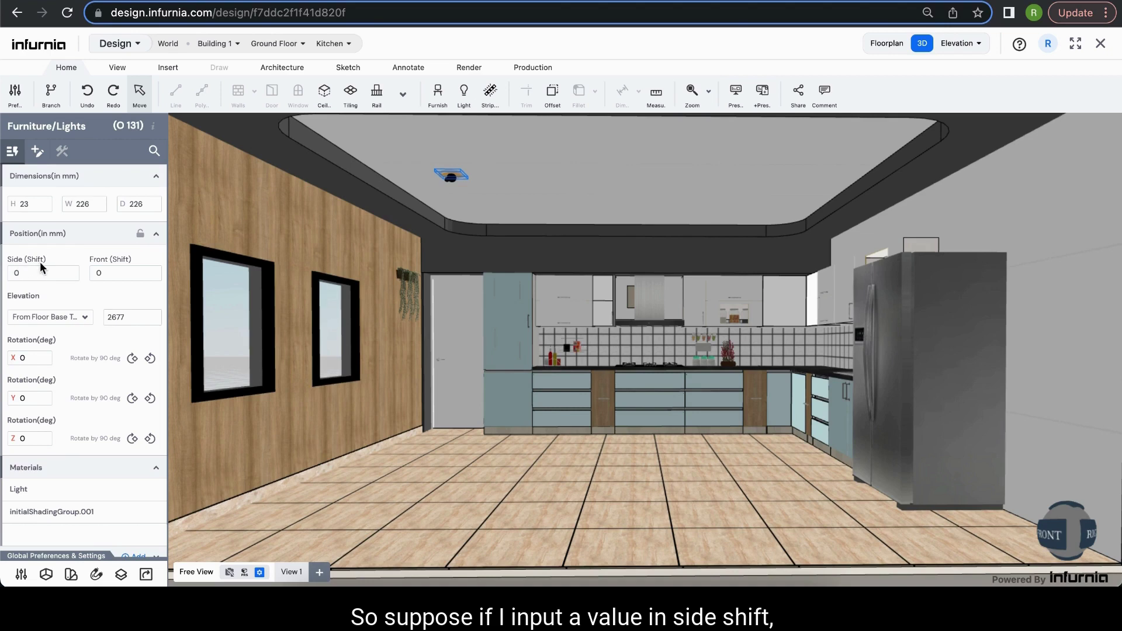
left_click(15, 273)
type("5")
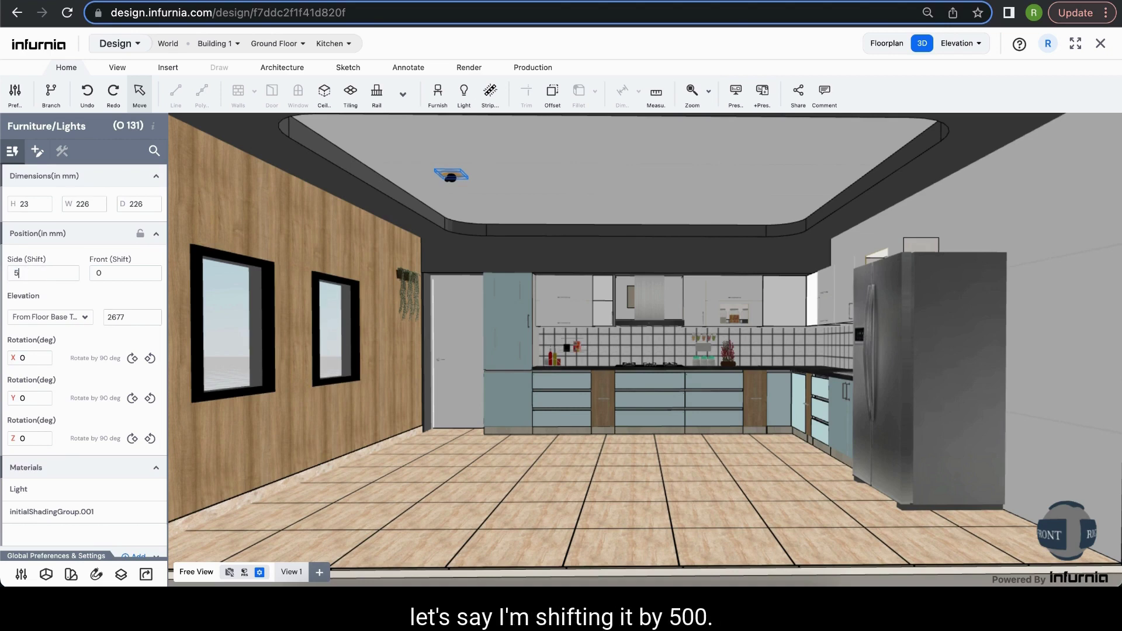
type("00")
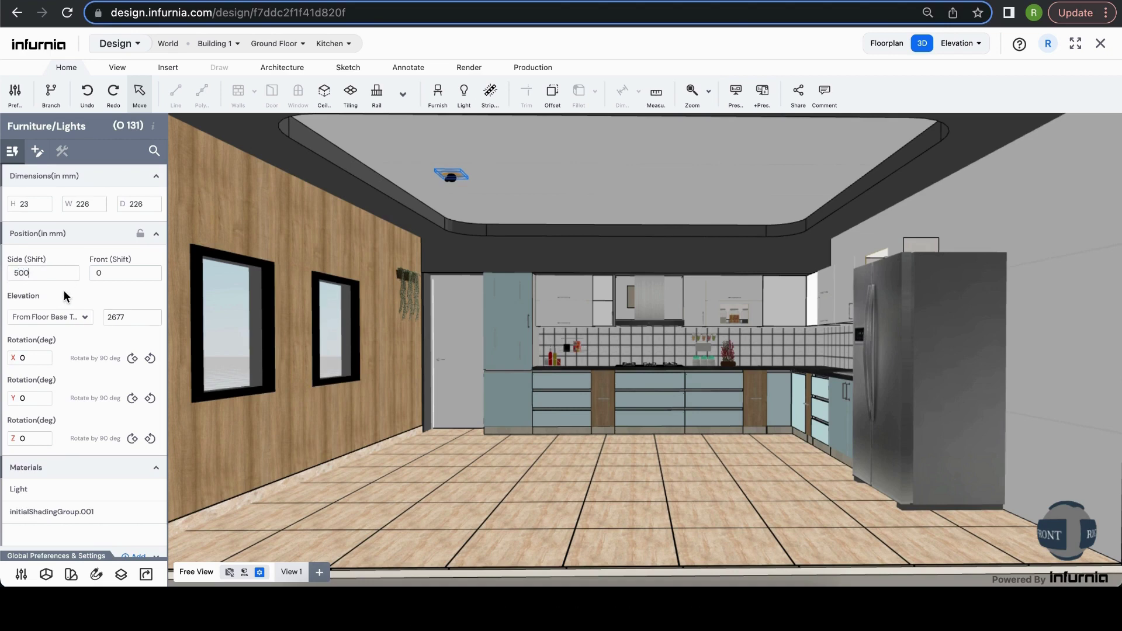
key("Return")
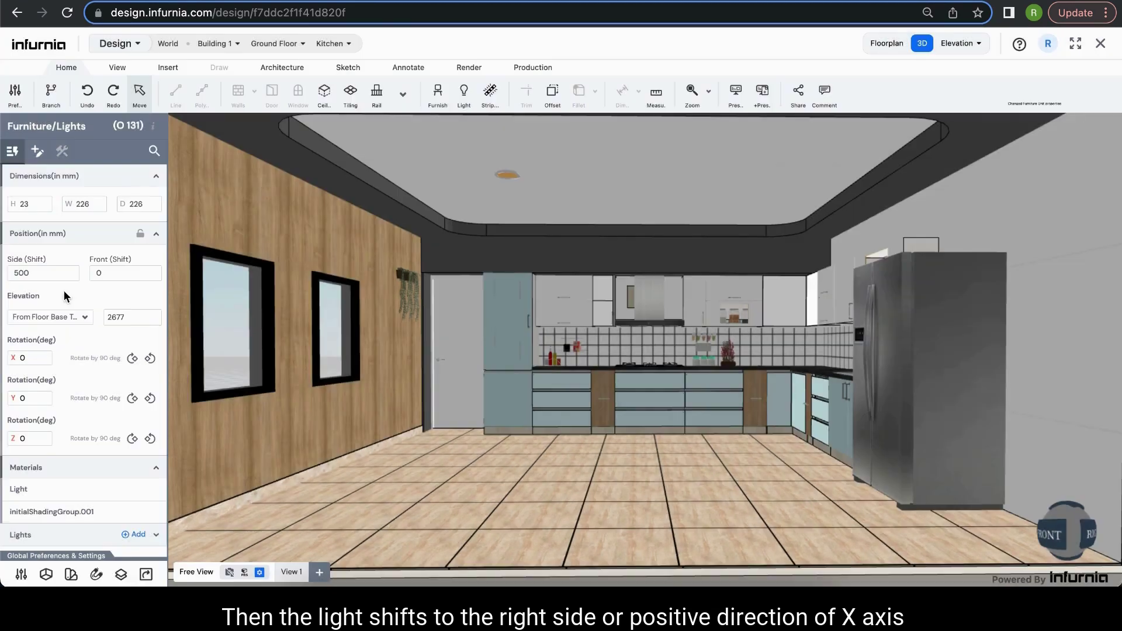
- Reselect the shifted ceiling light and set its side shift to -500 mm
left_click(507, 177)
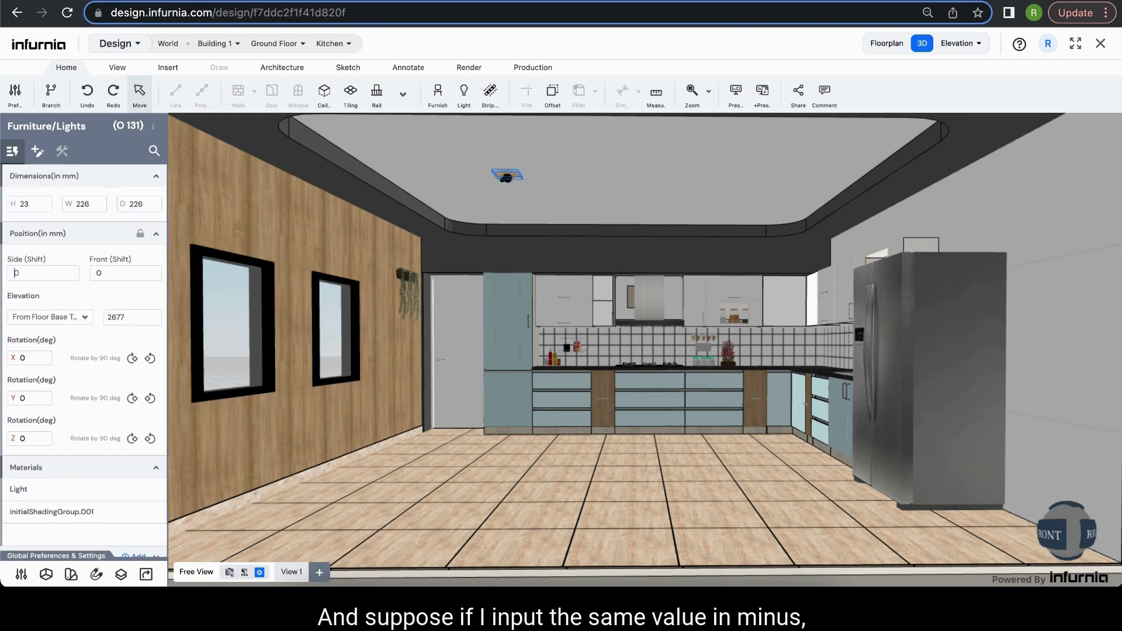
type("500")
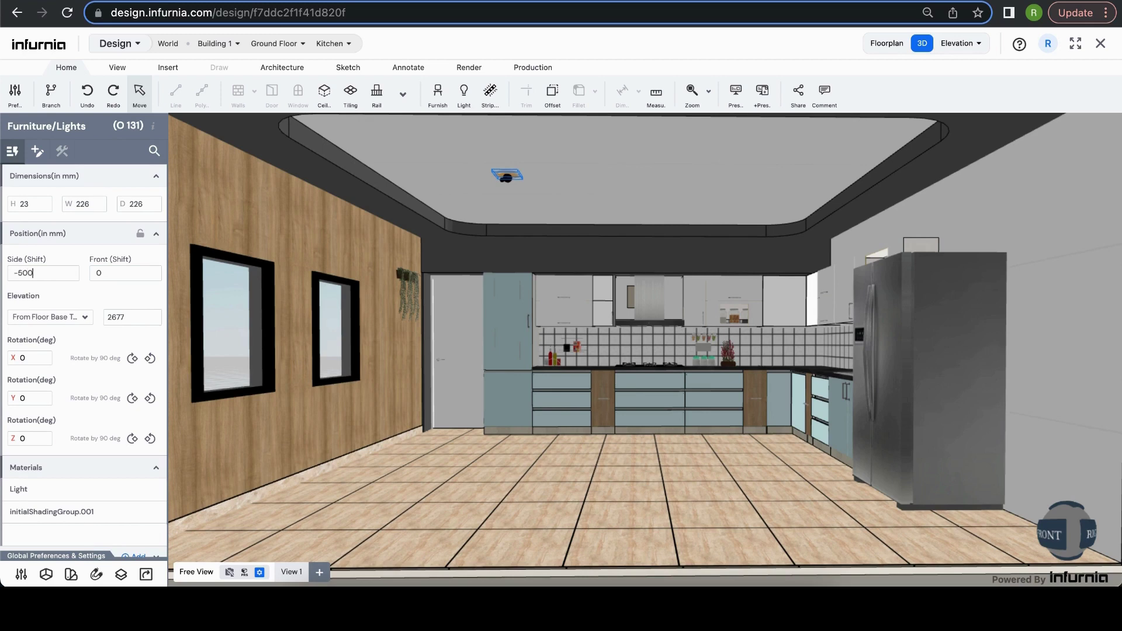
key("Return")
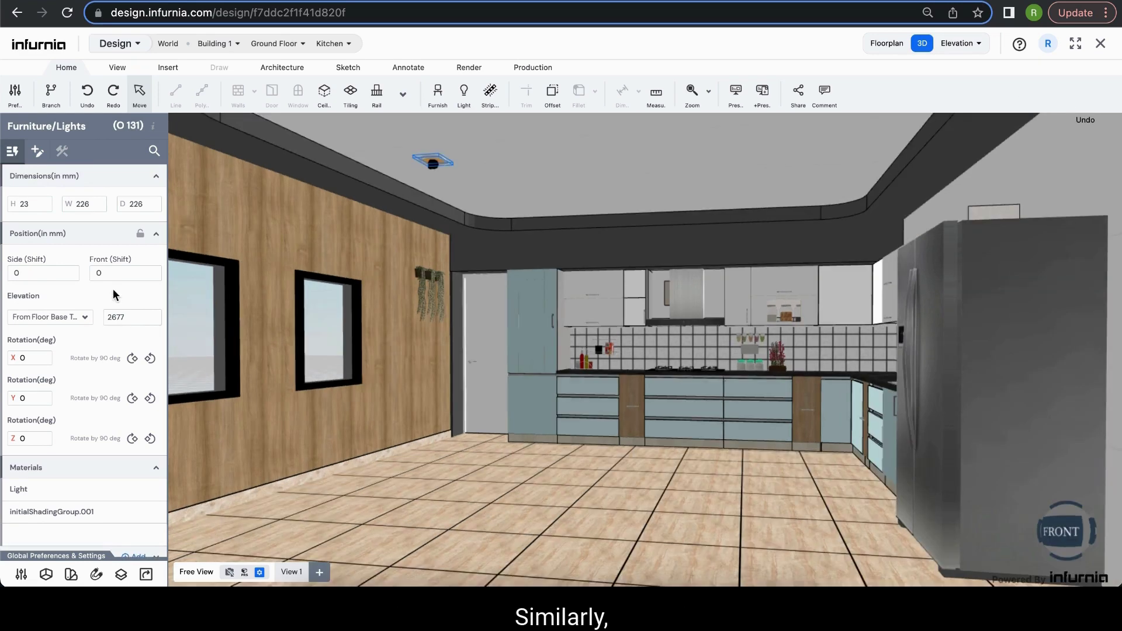
- Set the ceiling light's front shift to 500 mm
left_click(108, 273)
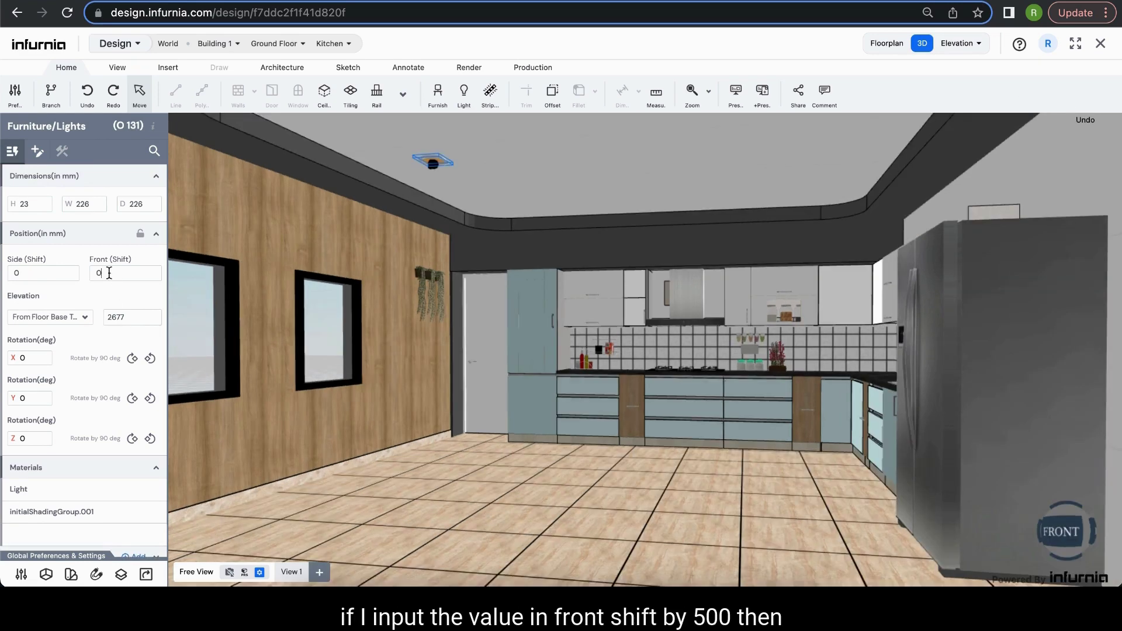
left_click_drag(109, 273, 93, 272)
type("-")
type("500")
key("Return")
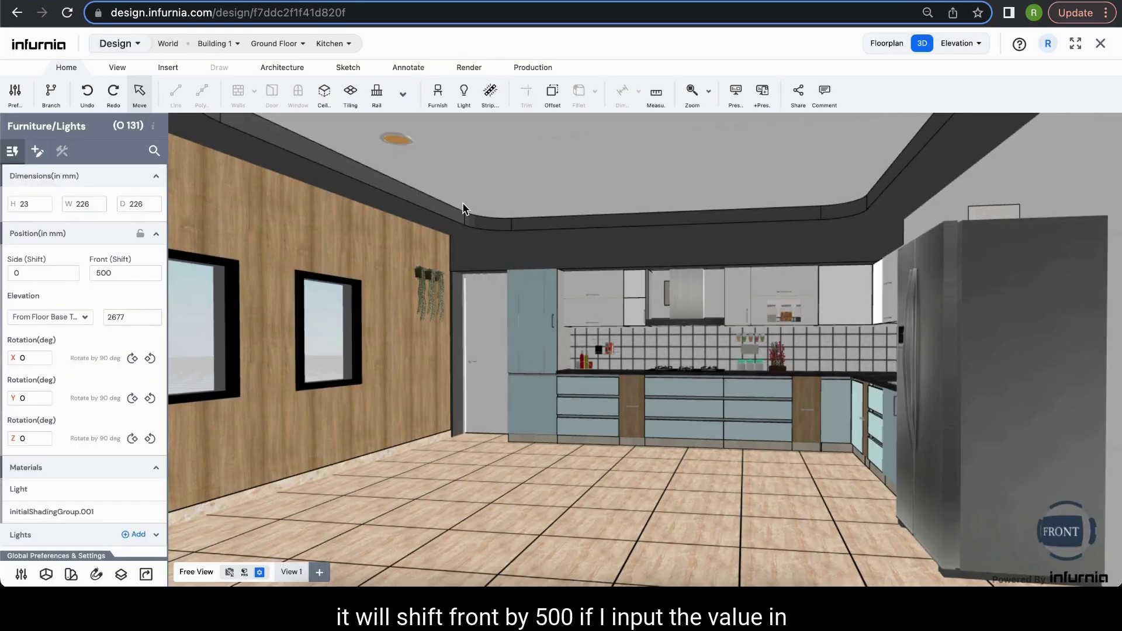
- Reselect the ceiling light and set its front shift to -1000 mm
right_click_drag(398, 143, 416, 180)
left_click(416, 180)
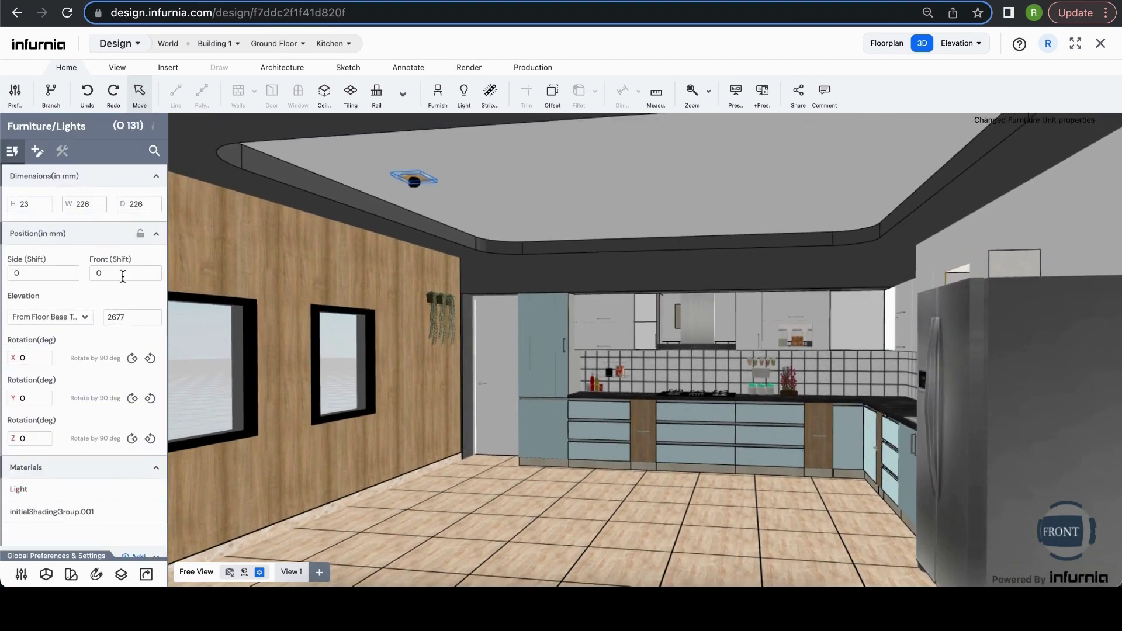
type("-1000")
key("Return")
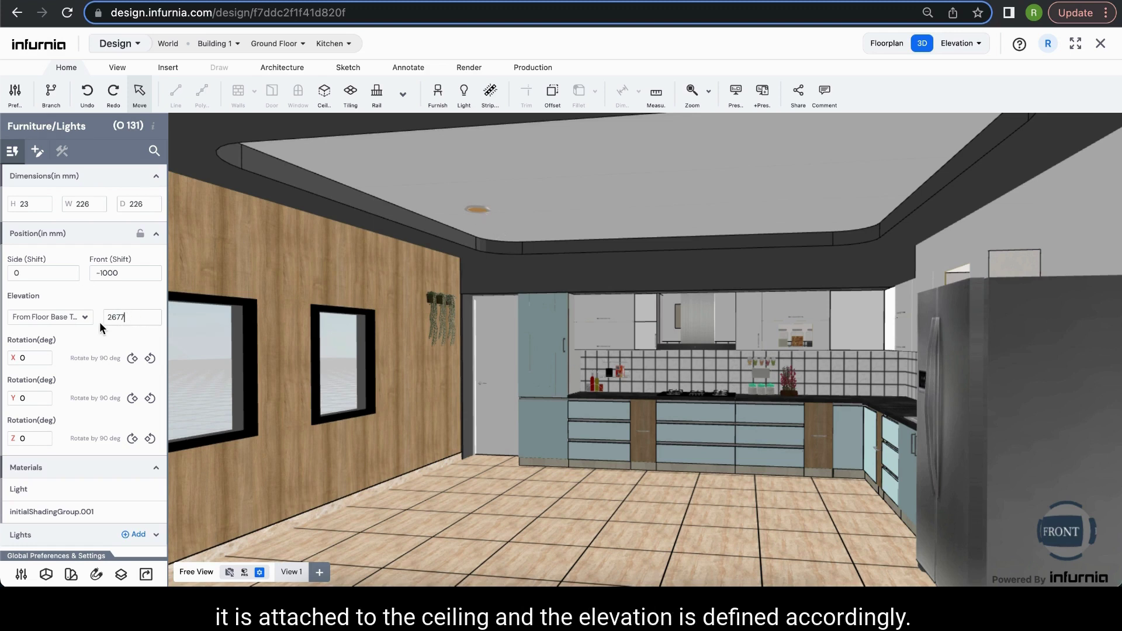
- Set the ceiling light's elevation to 1900 mm and select the lowered fixture
double_click(117, 318)
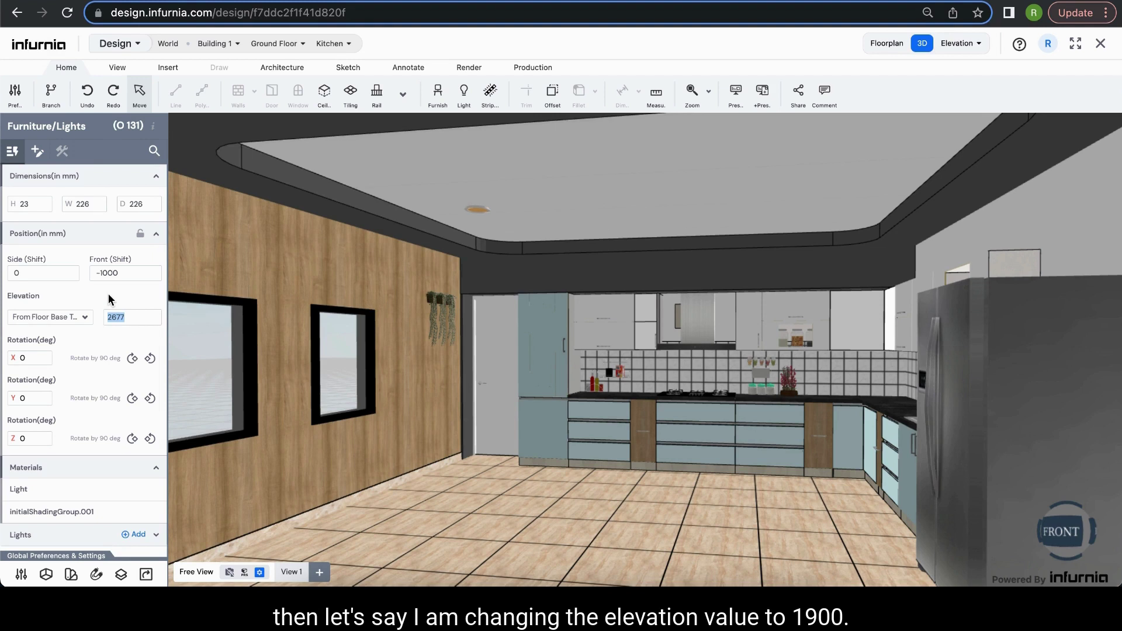
type("1900")
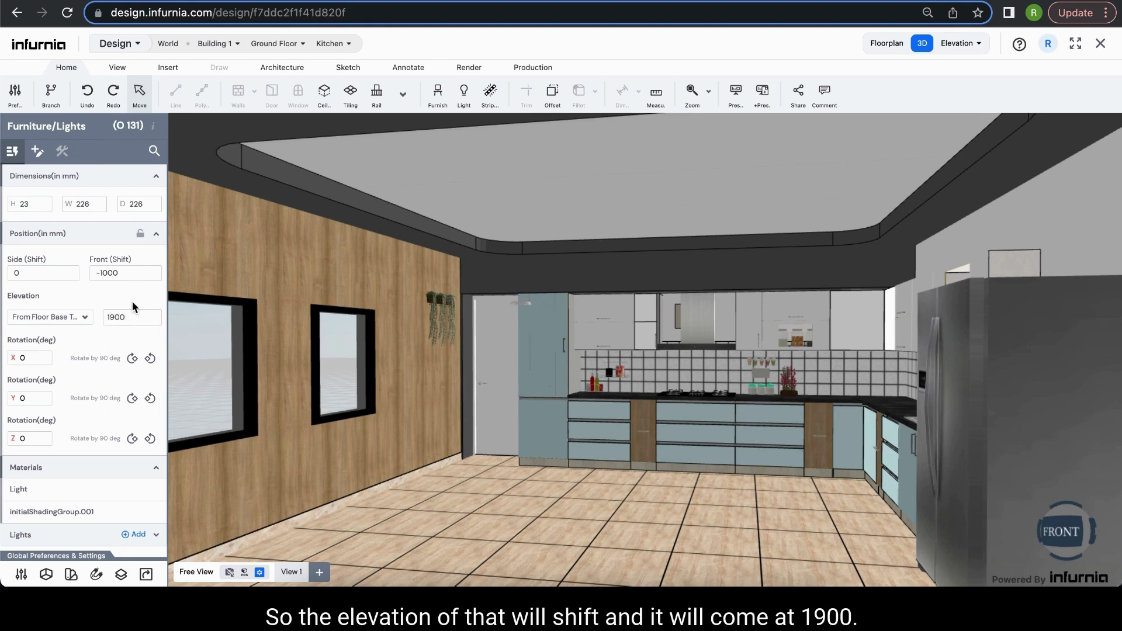
left_click(526, 304)
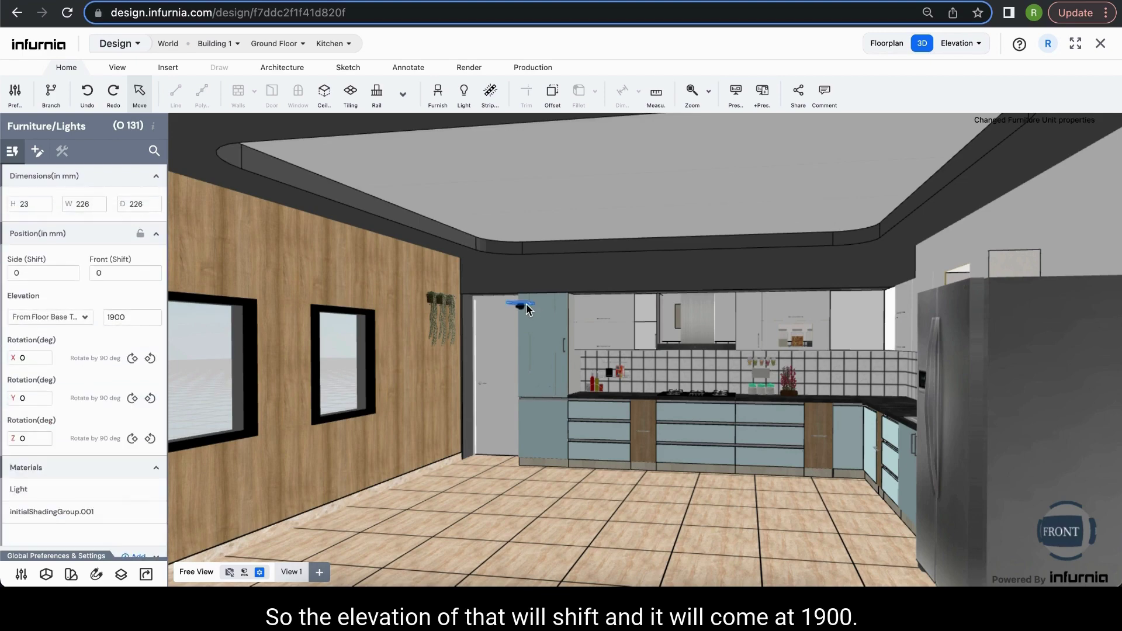
left_click_drag(570, 342, 591, 332)
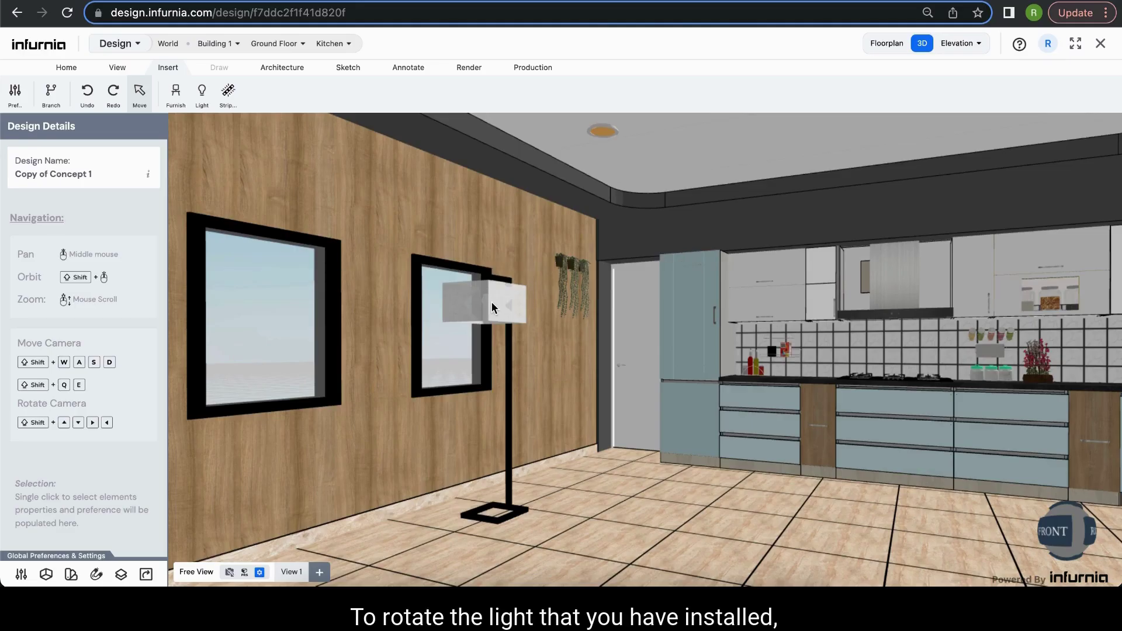
- Select the floor lamp by the windows and set its X-axis rotation to 45 degrees
left_click(492, 302)
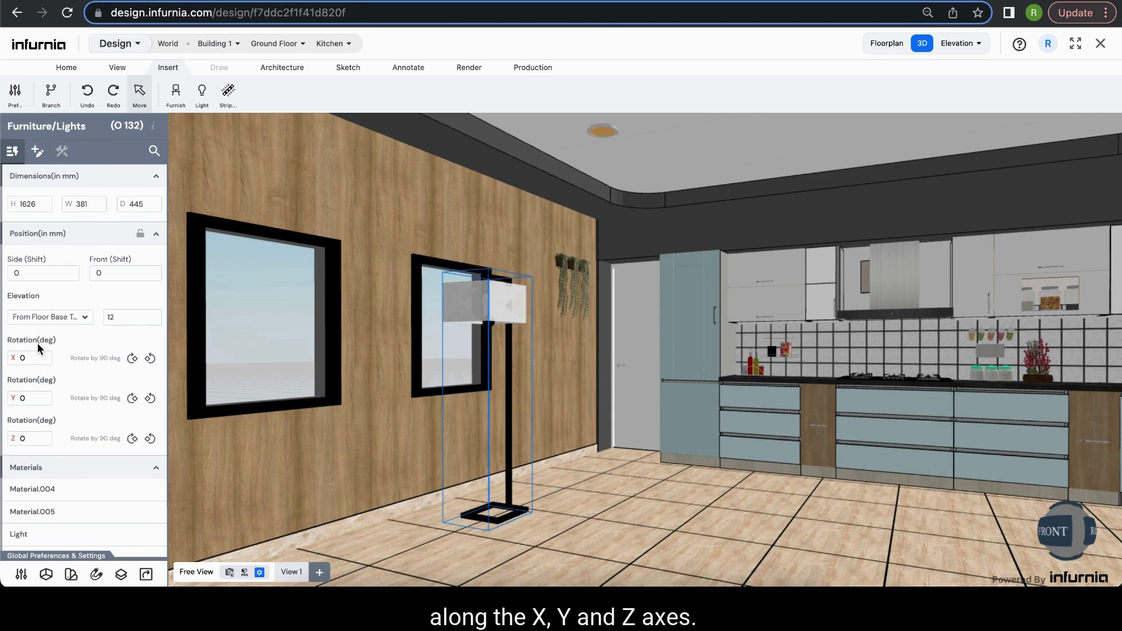
left_click(16, 354)
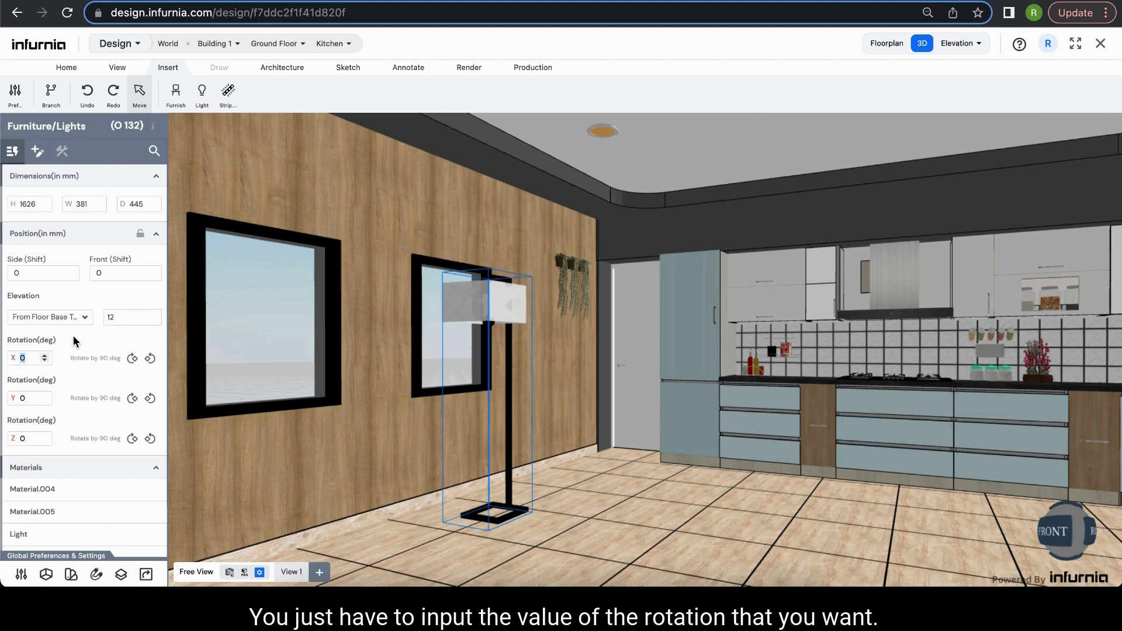
type("45")
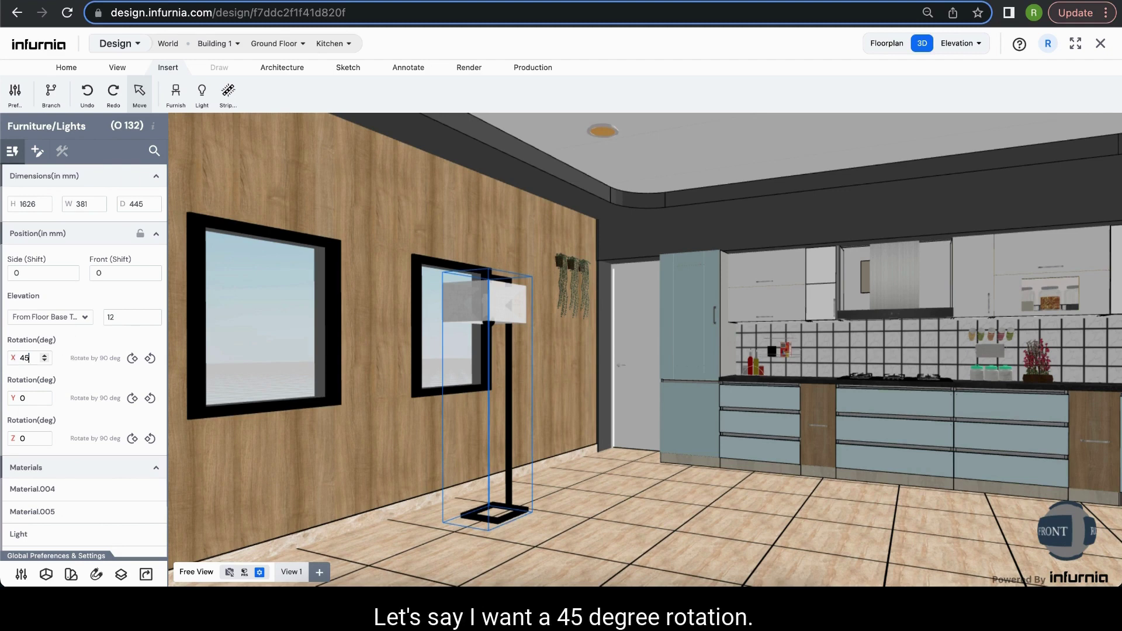
key("Return")
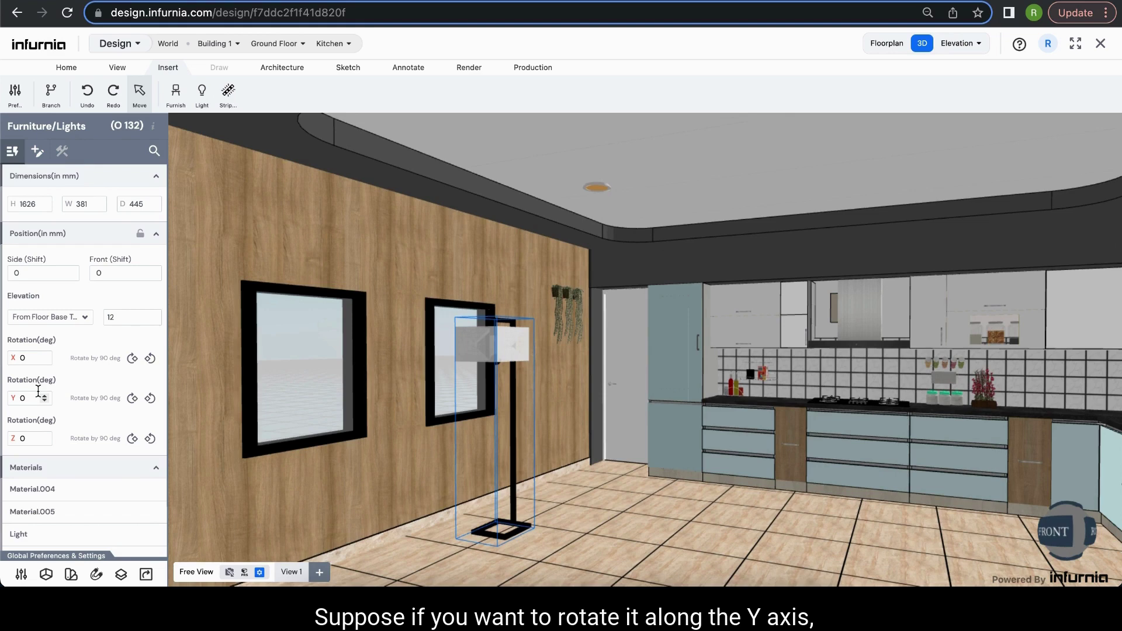
- Set the floor lamp's Y-axis rotation to 45 degrees
left_click_drag(35, 397, 17, 395)
type("45")
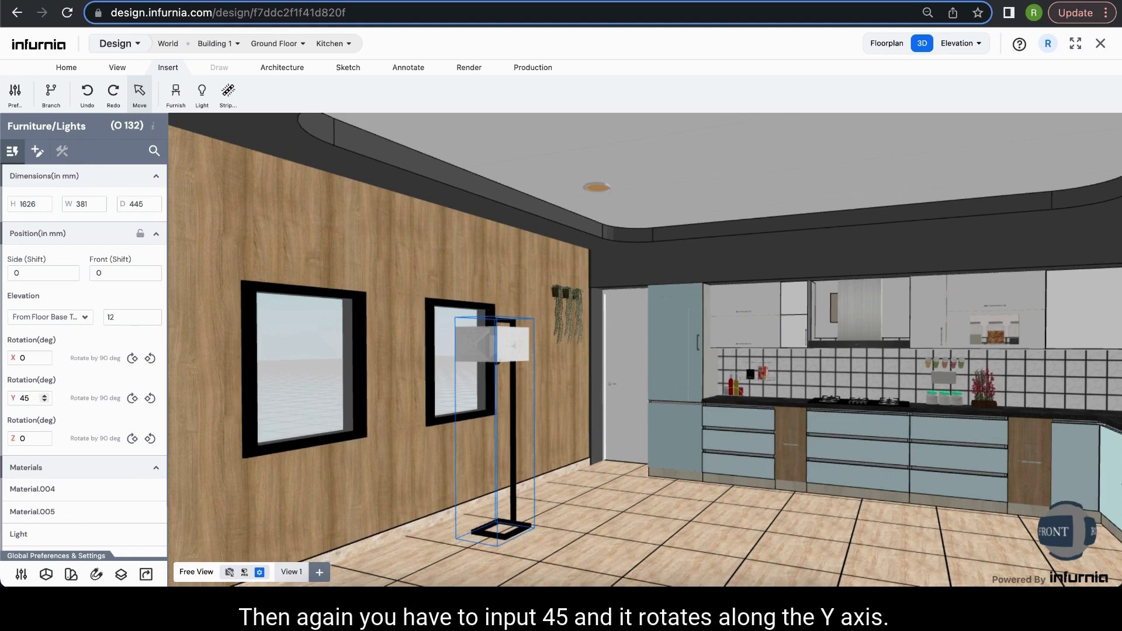
key("Return")
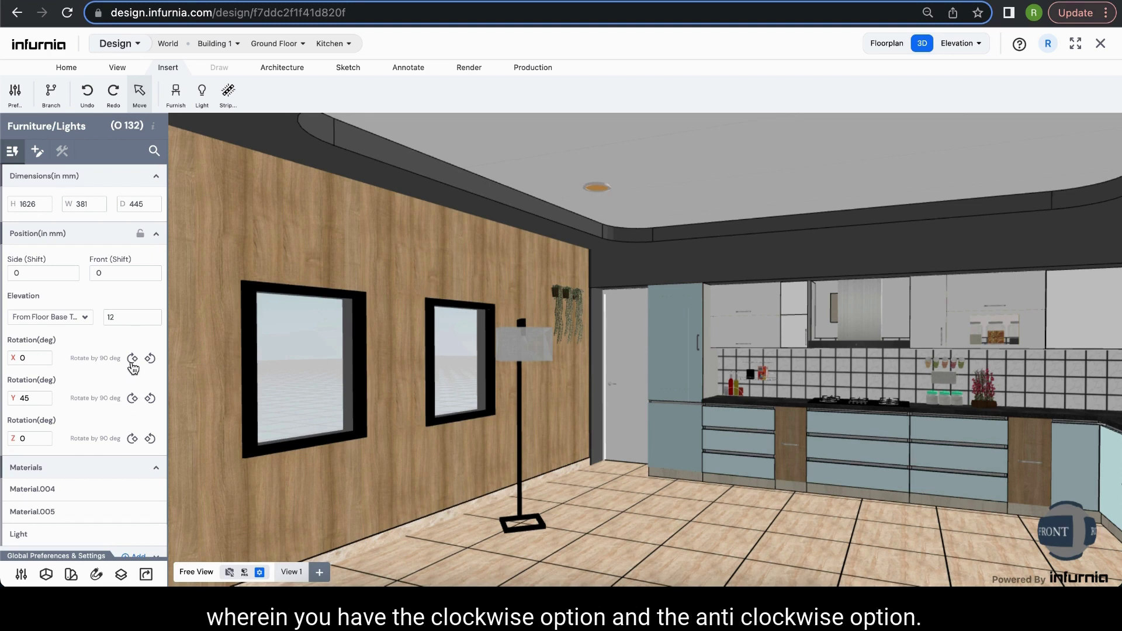
- Rotate the floor lamp about its Y axis in 90-degree increments, trying both the clockwise and anticlockwise directions
left_click(150, 400)
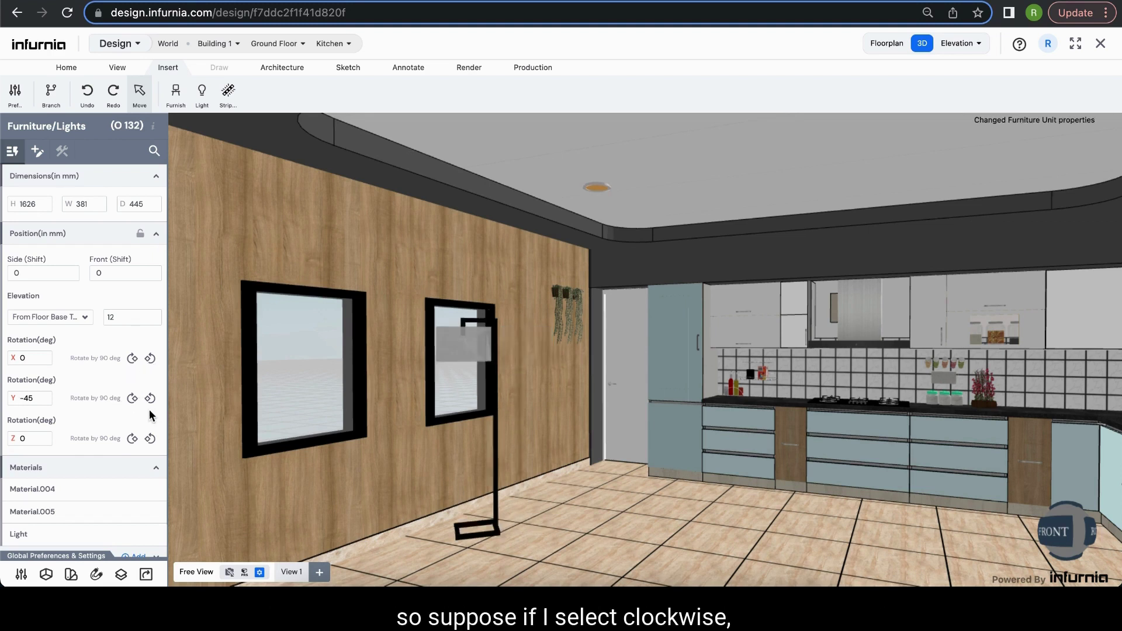
left_click(150, 399)
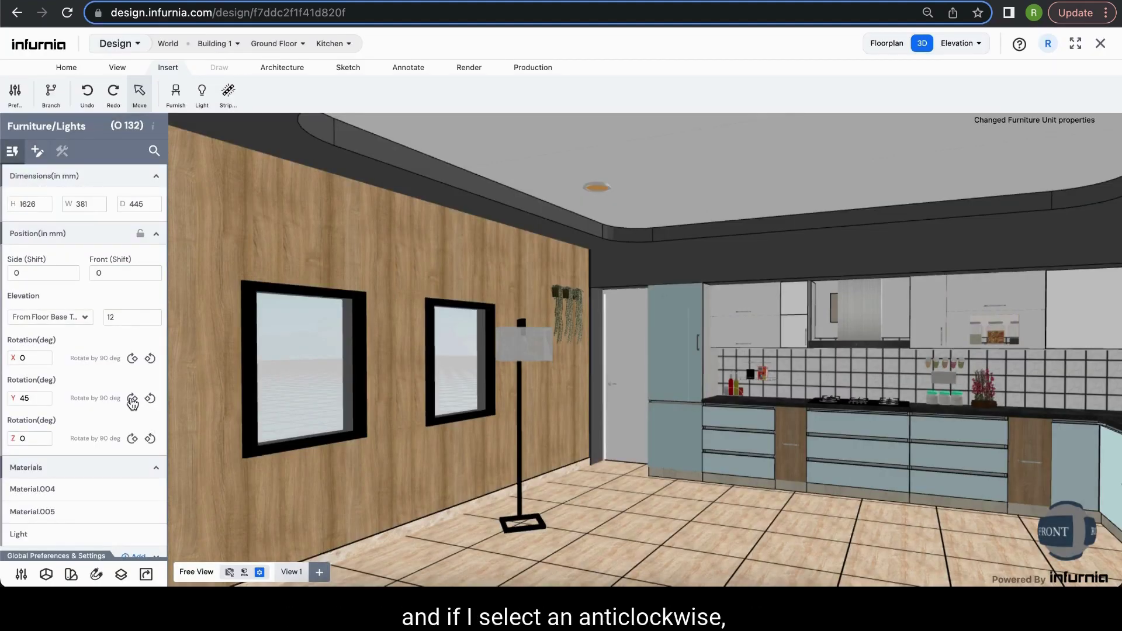
left_click(132, 400)
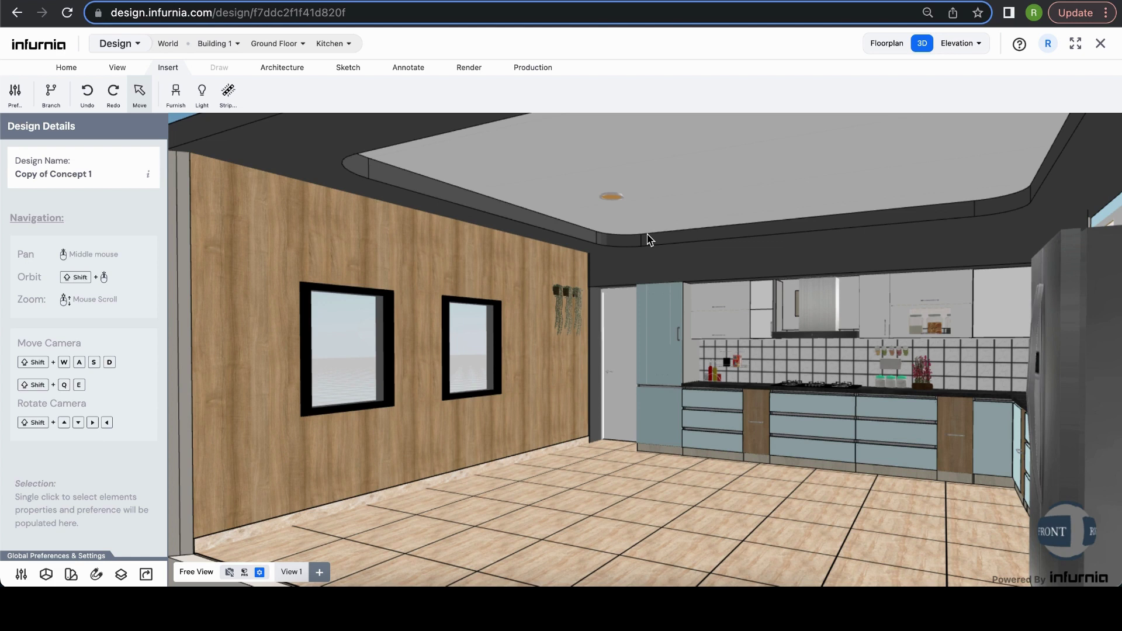
- Test the ceiling light's position lock by locking it, trying to move the fixture, and unlocking it again
left_click(611, 198)
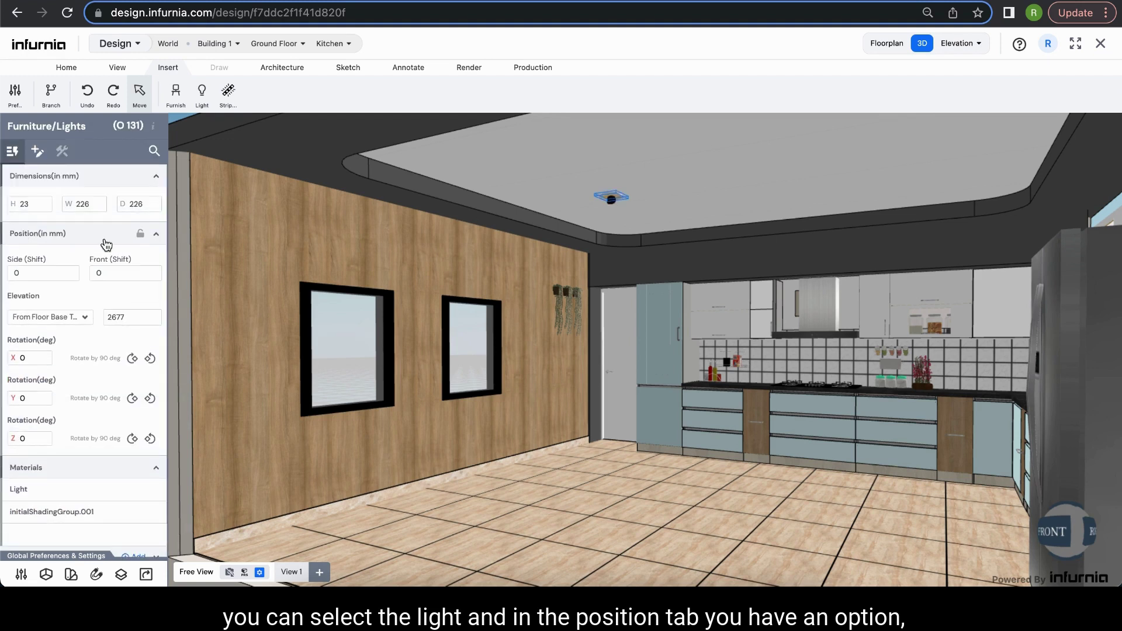
left_click(140, 233)
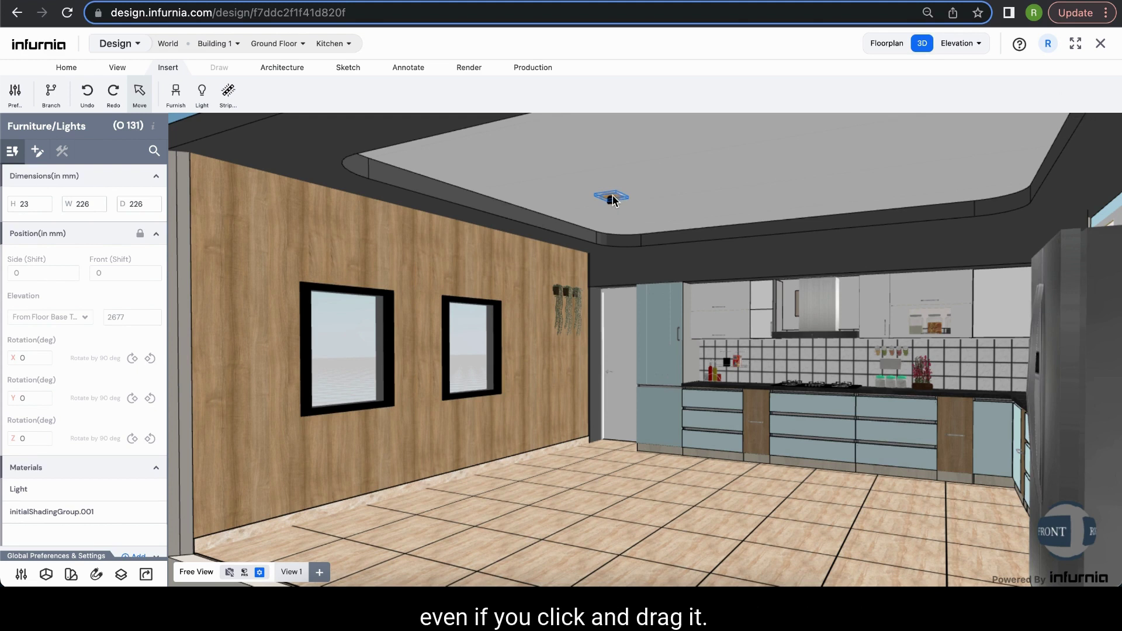
mouse_move(613, 195)
left_mouse_down()
mouse_move(652, 190)
mouse_move(623, 196)
left_mouse_up()
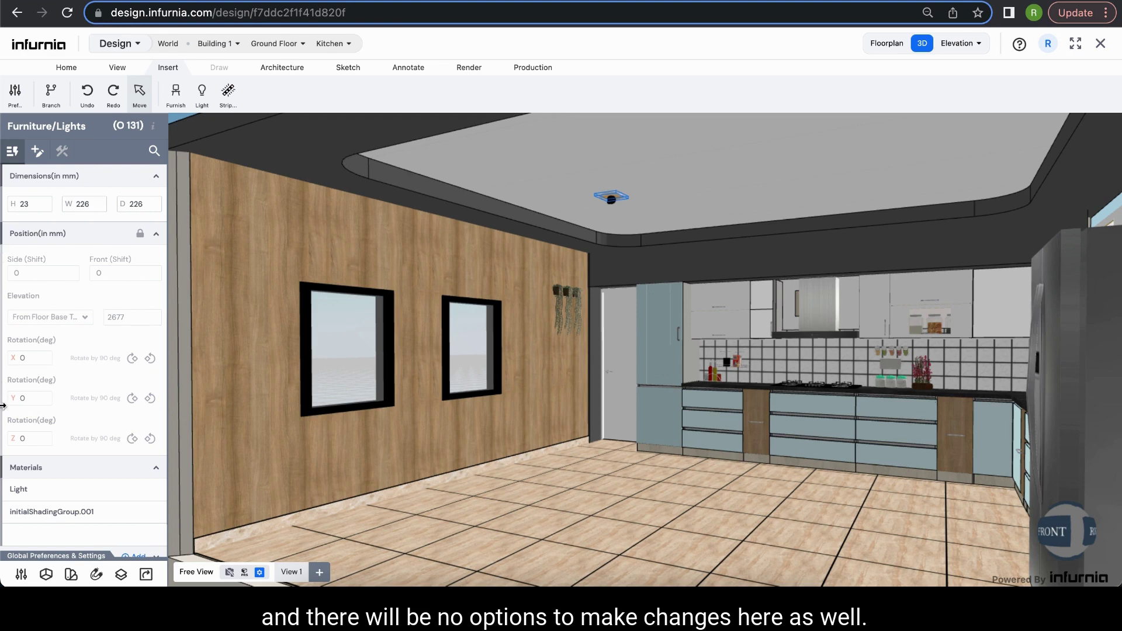
left_click(142, 236)
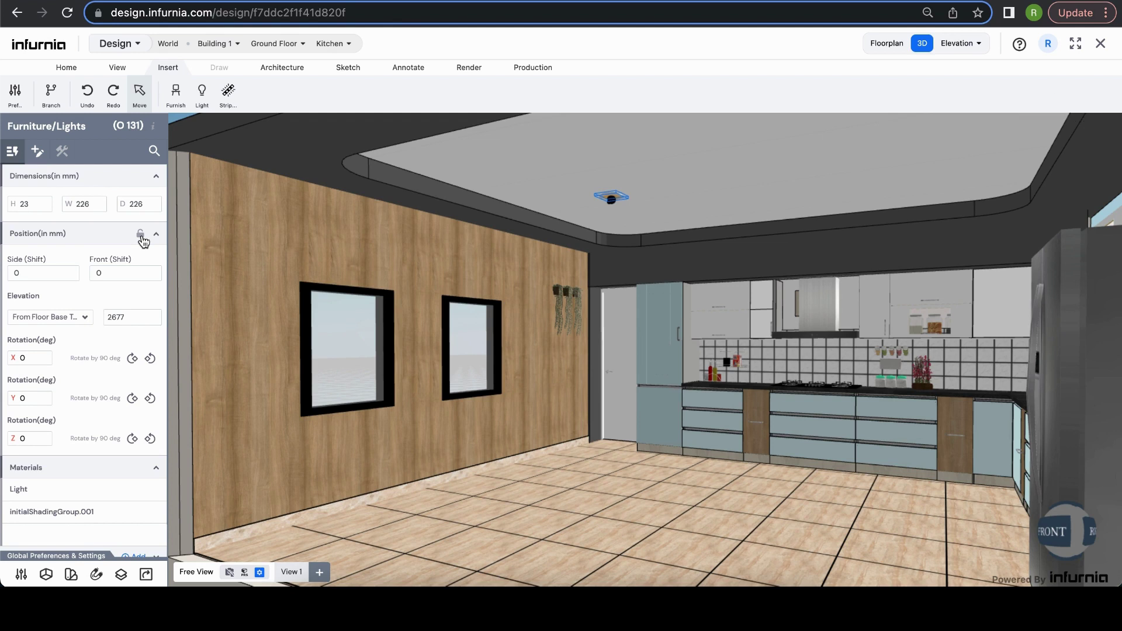
left_click(141, 235)
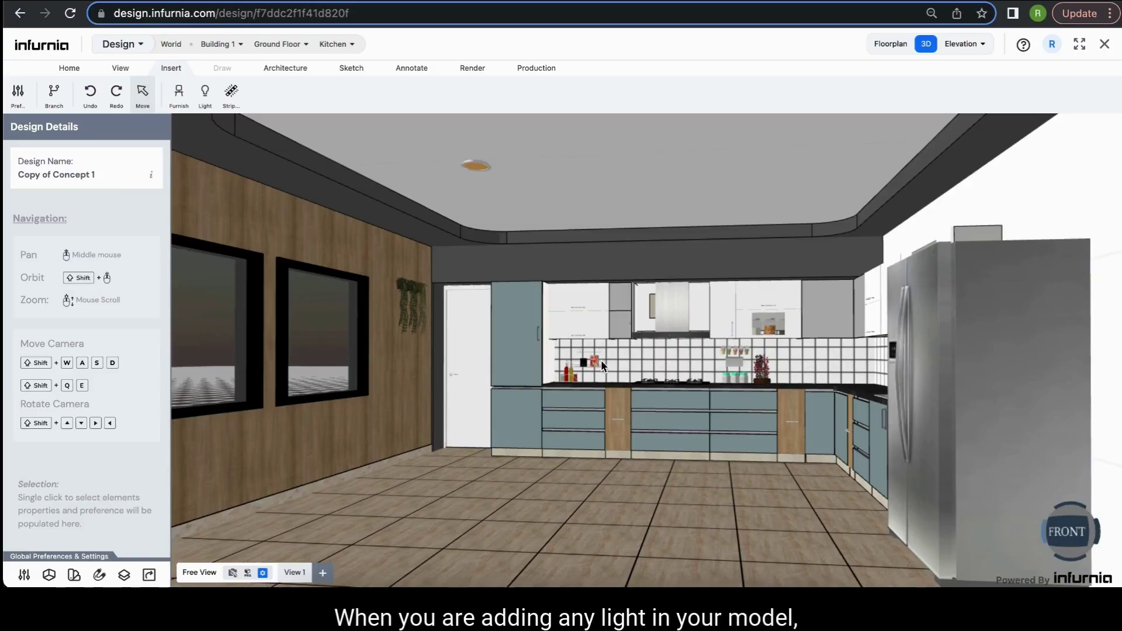
- Change the ceiling light's type to Spot Light in its customisation settings and expand the advanced options
left_click(478, 170)
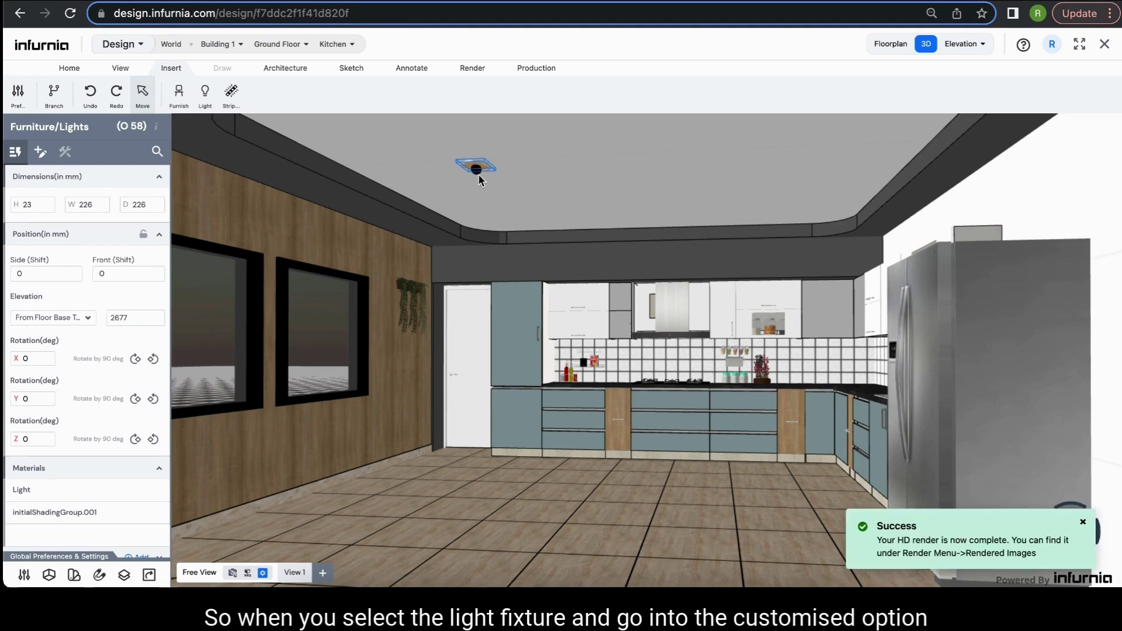
left_click(38, 153)
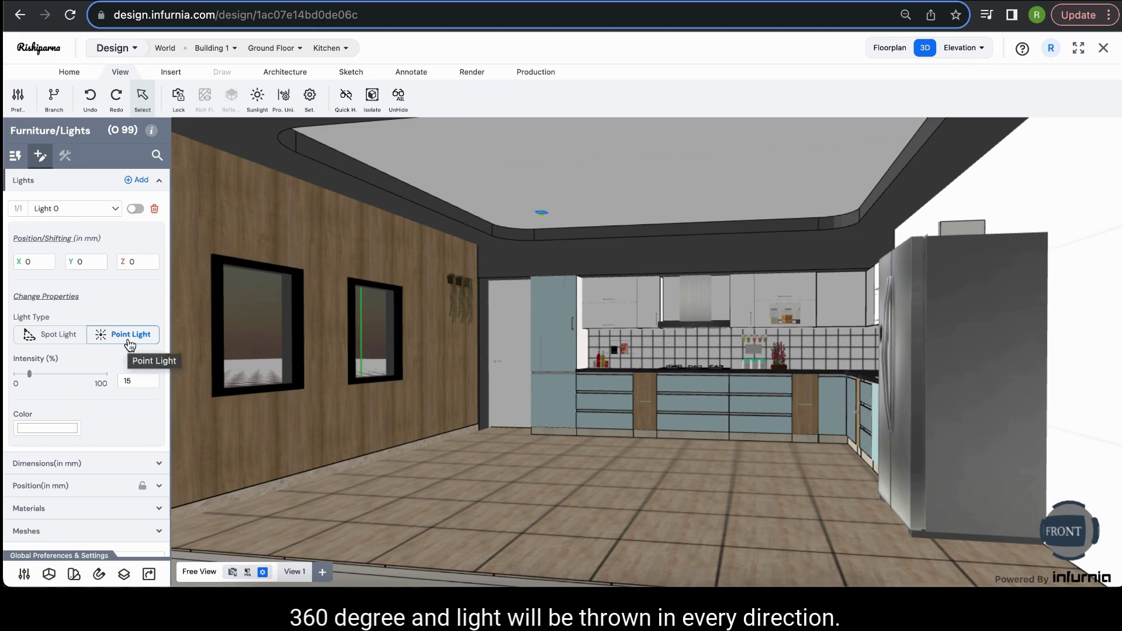
left_click(59, 344)
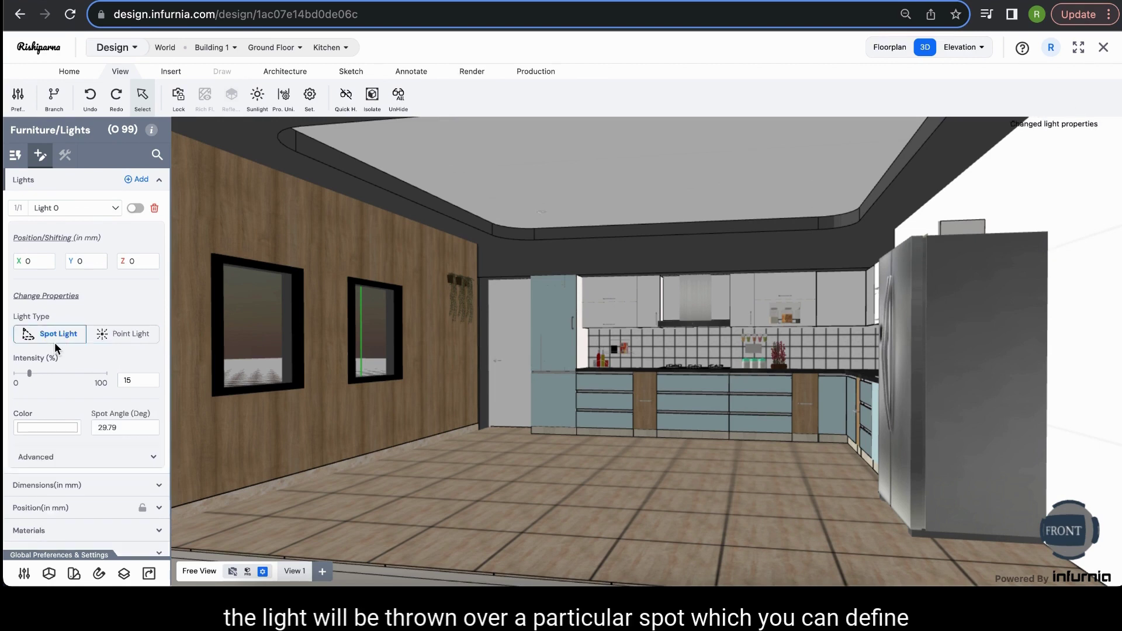
scroll(56, 408, "down", 2)
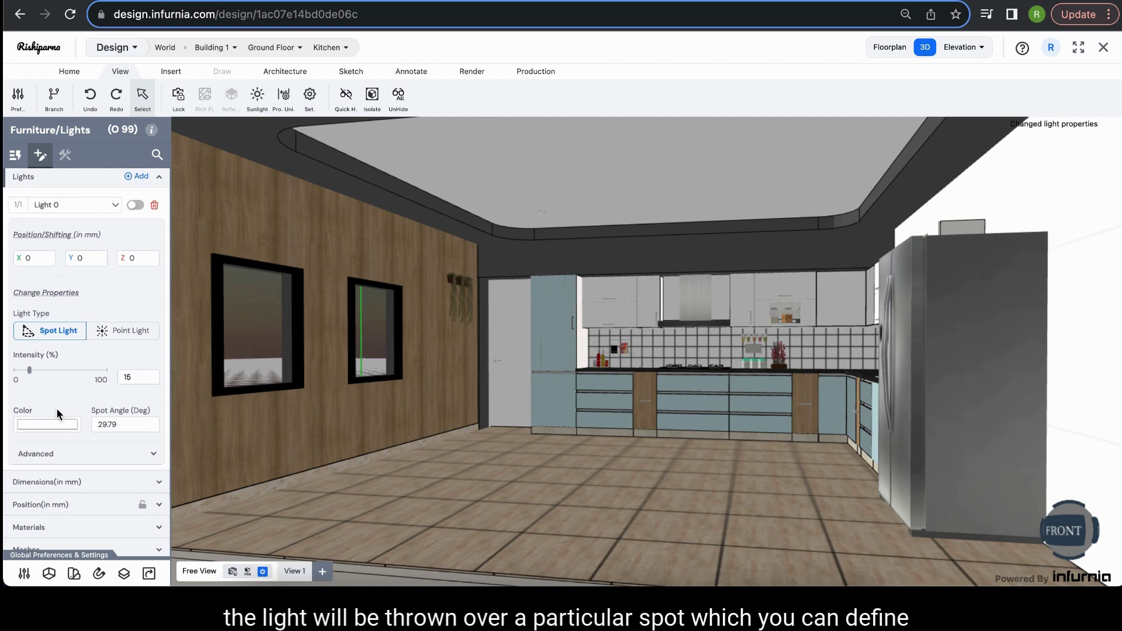
left_click(38, 444)
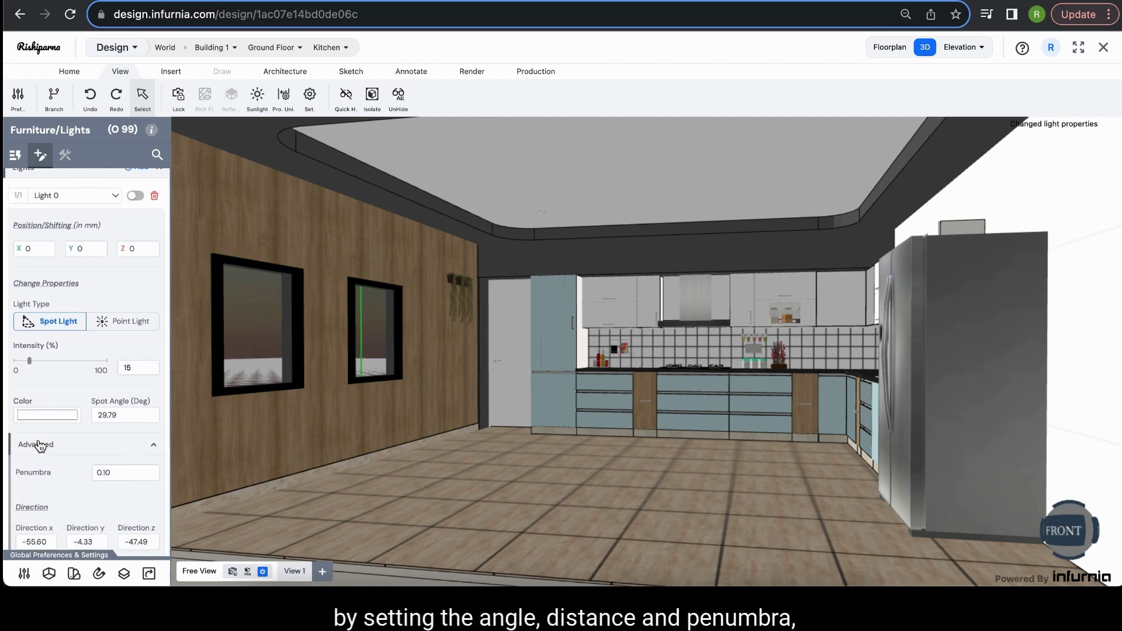
scroll(39, 437, "down", 3)
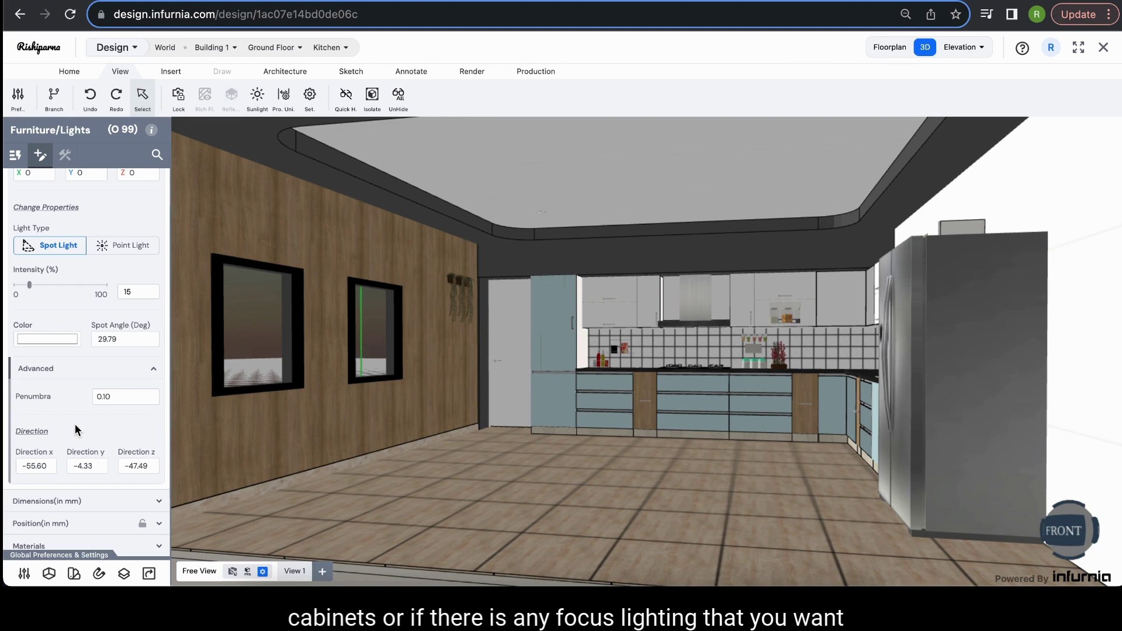
key("super+shift+5")
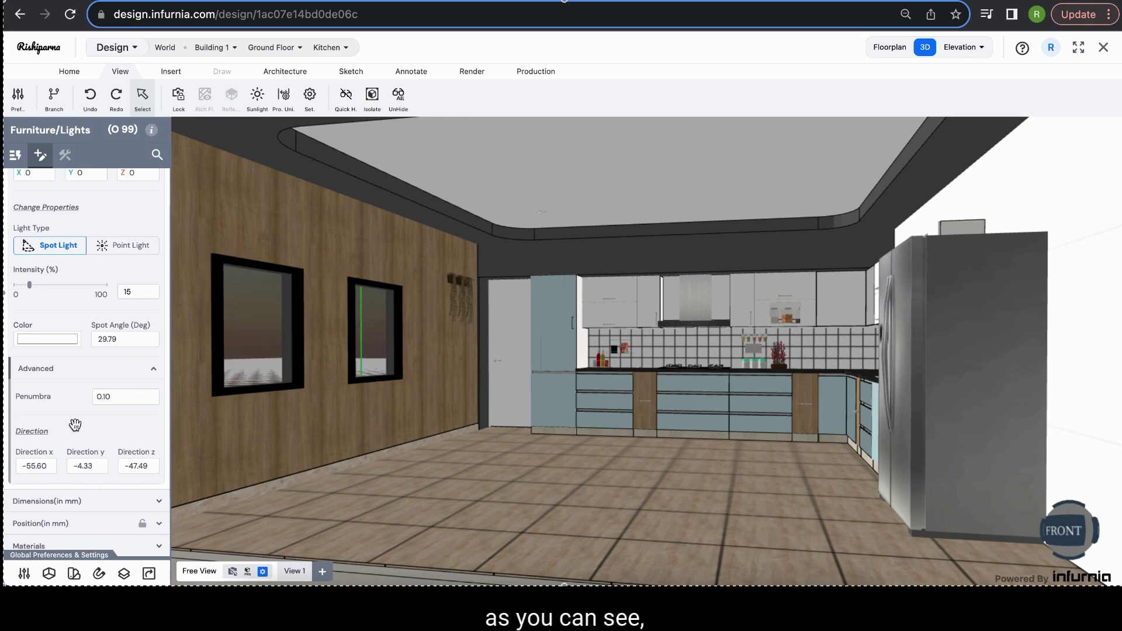
key("super+shift+5")
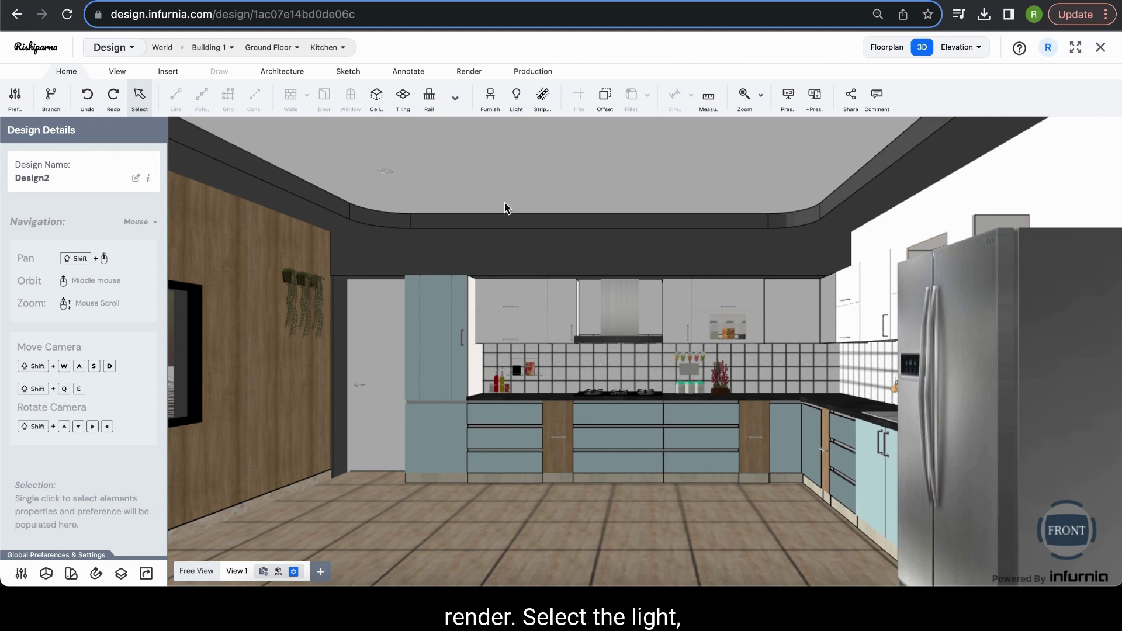
- Raise the ceiling light's Light 0 intensity to 79% and adjust it further to 85%
left_click(386, 175)
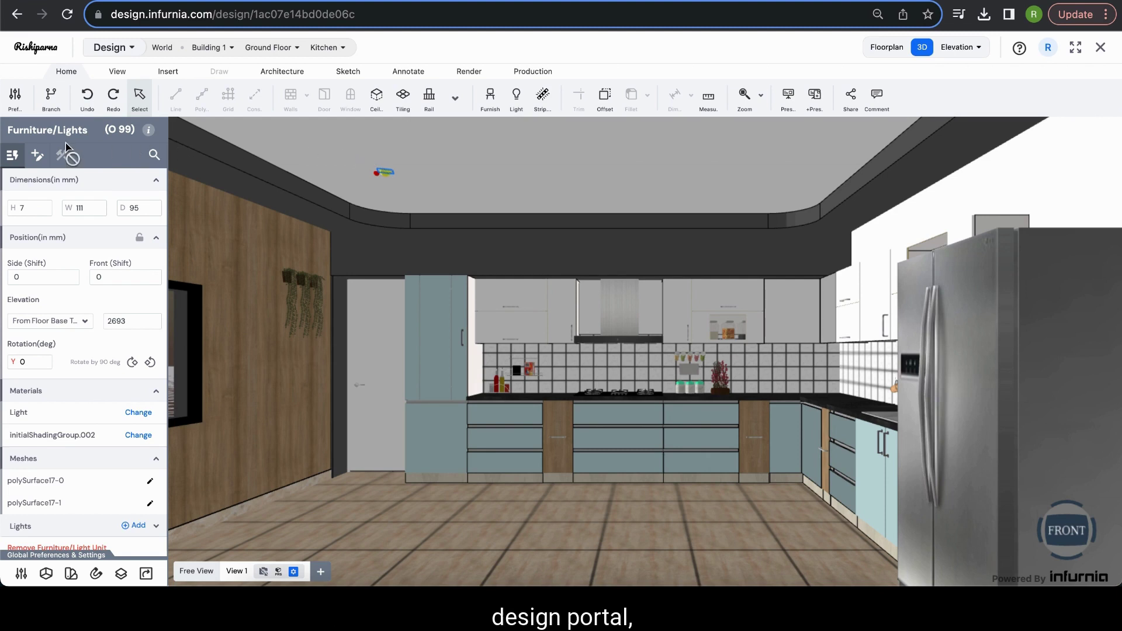
left_click(37, 155)
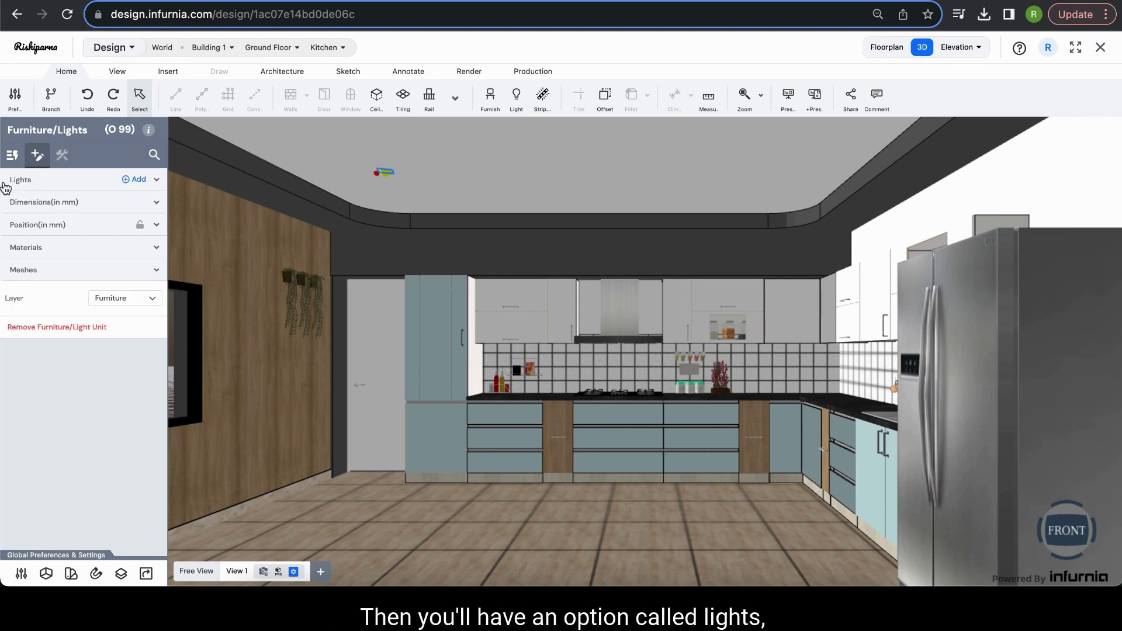
left_click(41, 182)
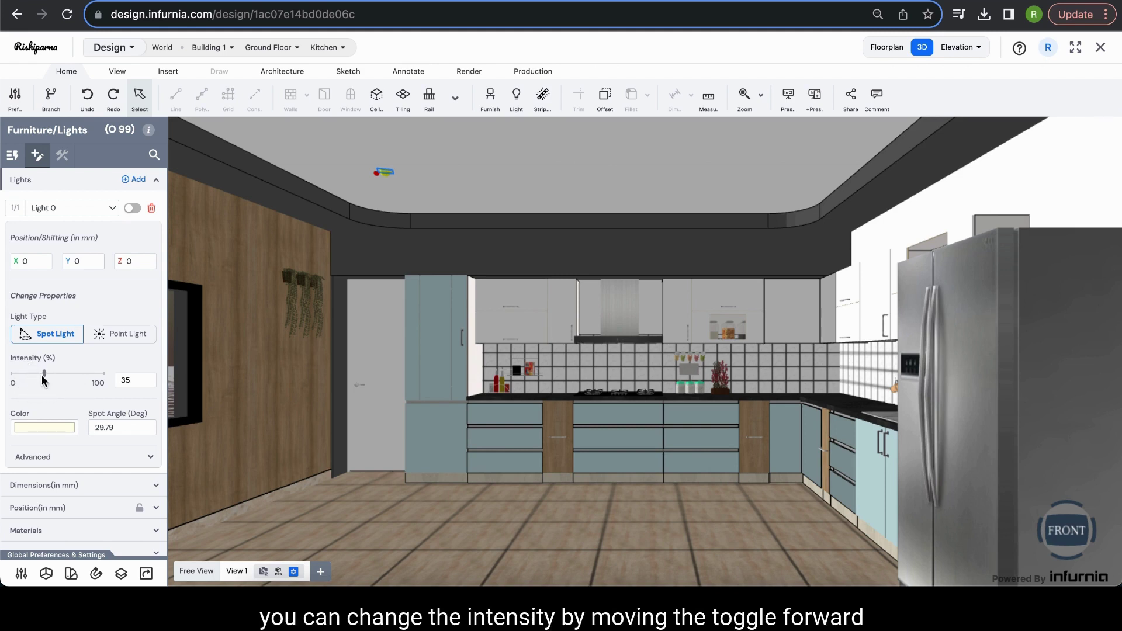
left_click_drag(43, 378, 83, 381)
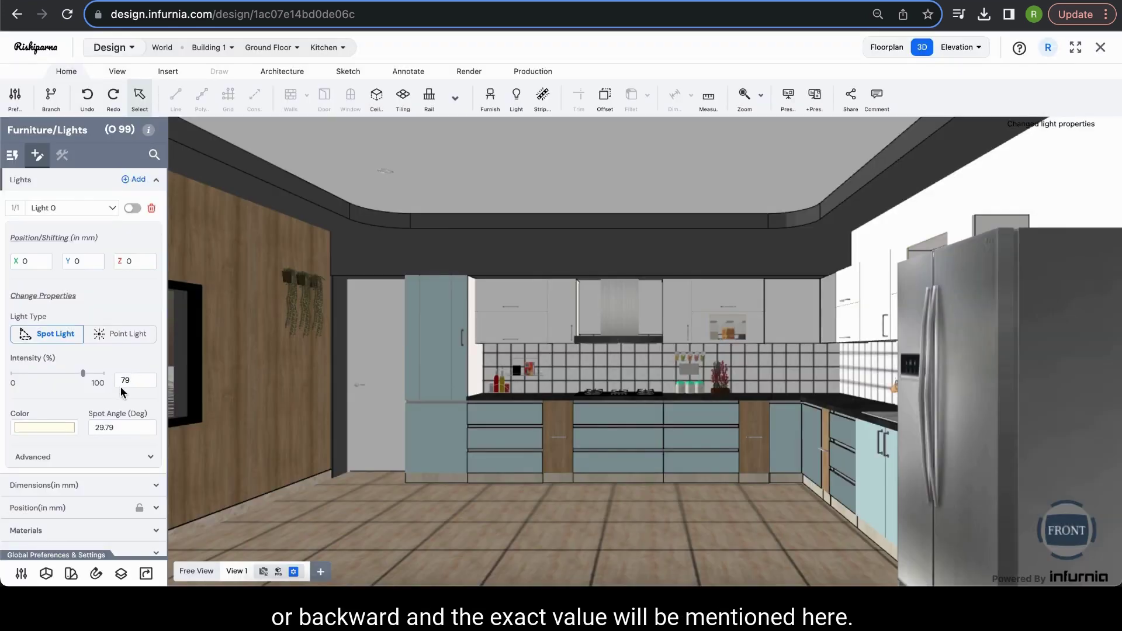
left_click_drag(133, 380, 116, 381)
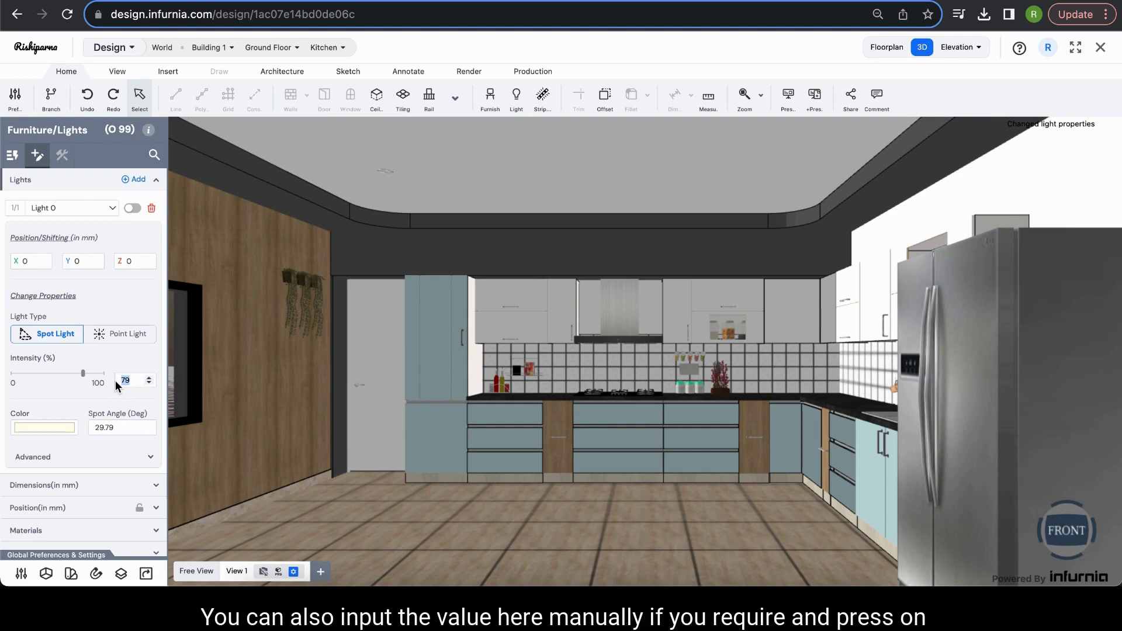
type("85")
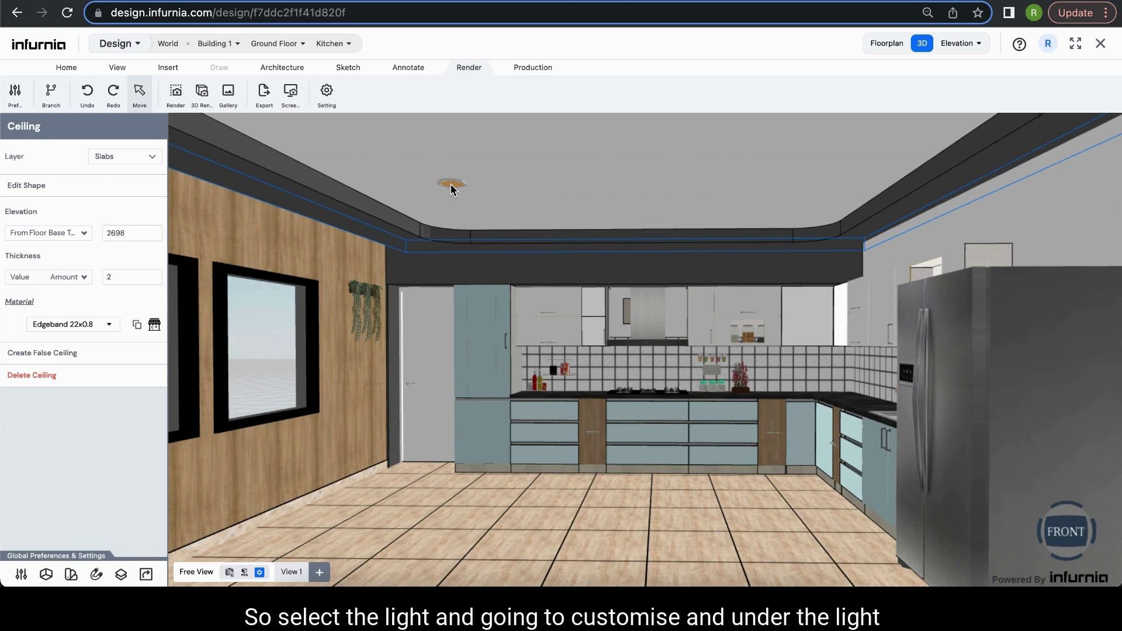
- Change the ceiling light's Light 0 colour to a dark olive yellow in its customisation settings
left_click(451, 188)
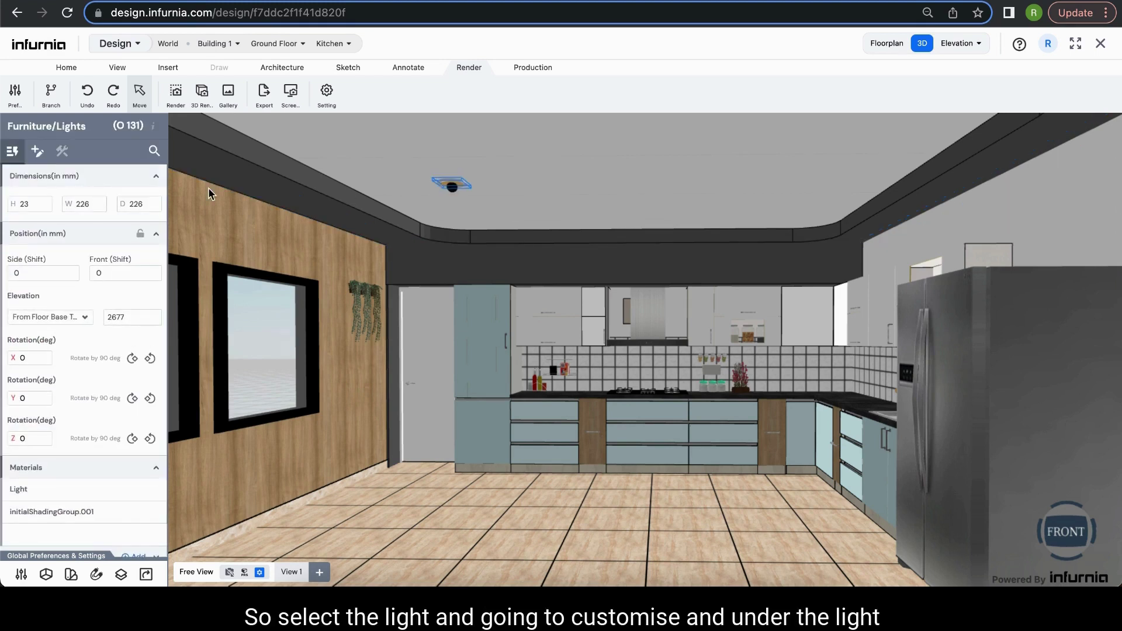
left_click(37, 152)
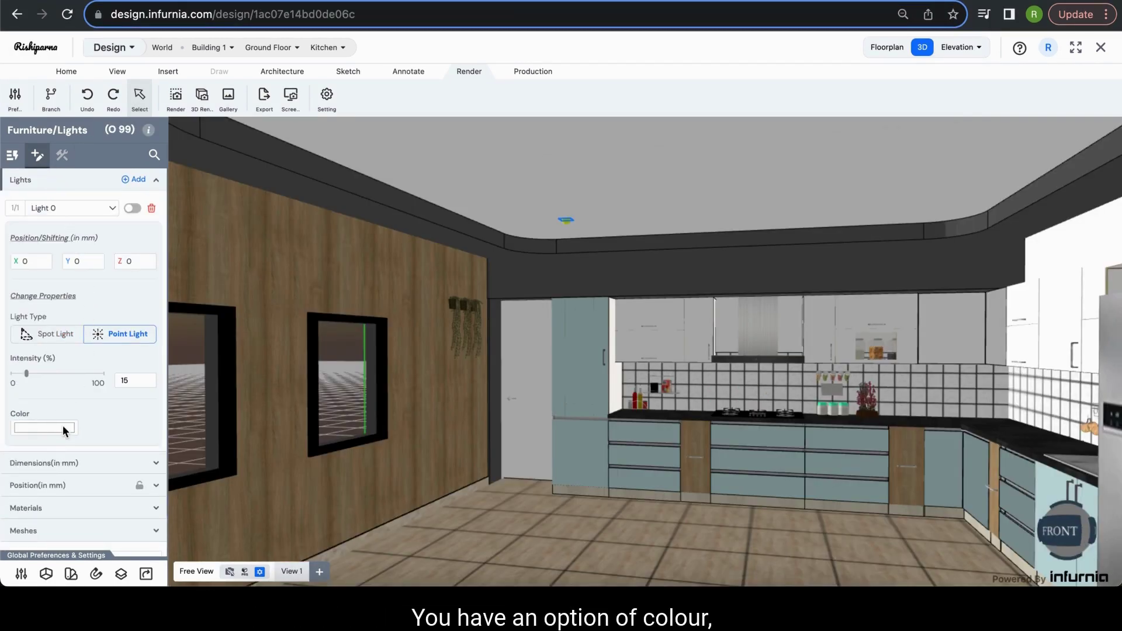
left_click(62, 426)
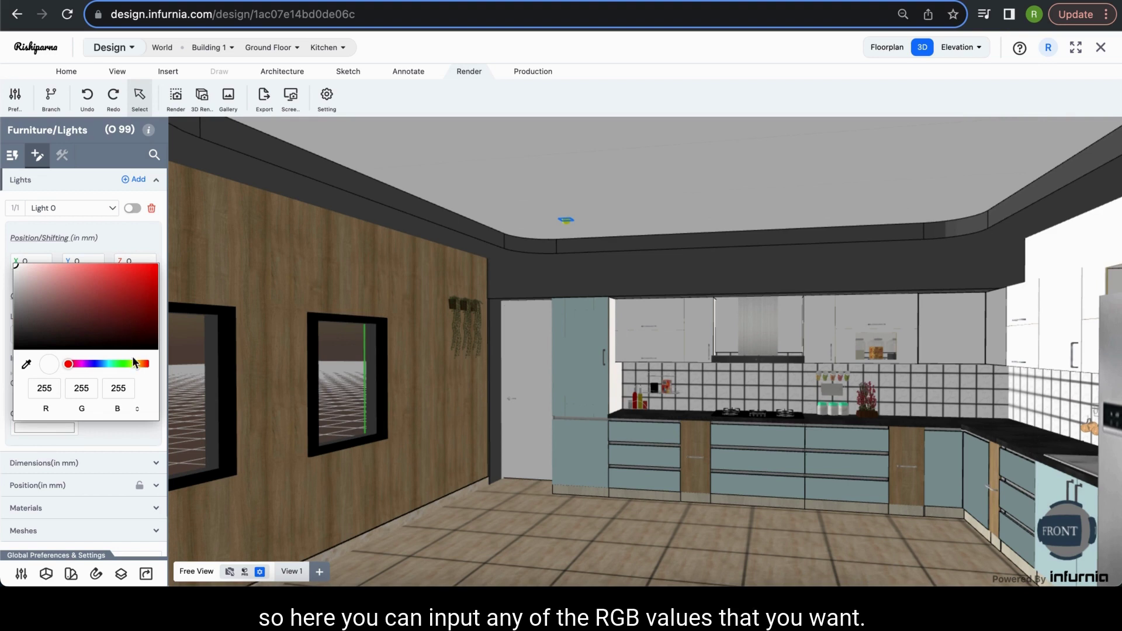
mouse_move(17, 268)
left_mouse_down()
mouse_move(131, 287)
mouse_move(7, 268)
left_mouse_up()
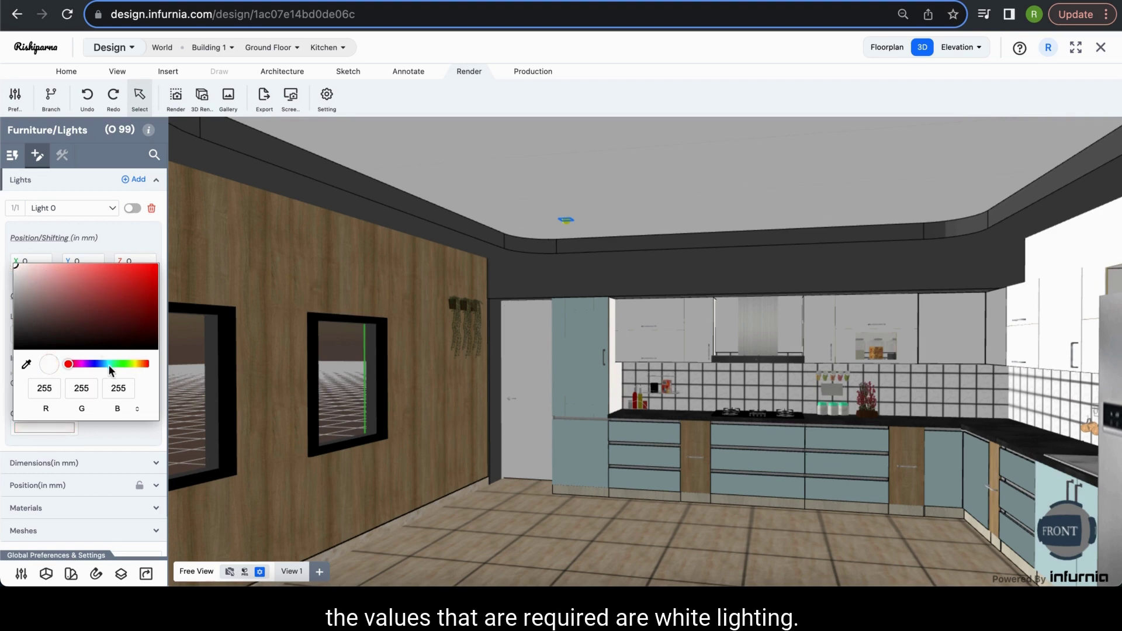
left_click(136, 364)
left_click(117, 286)
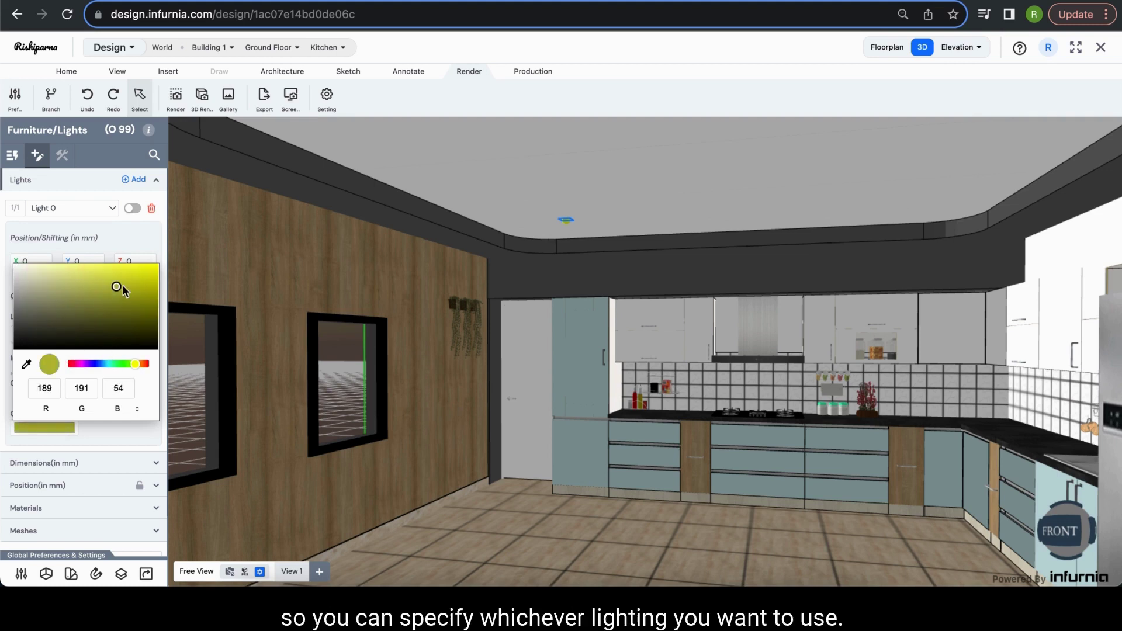
left_click(129, 285)
left_click(96, 426)
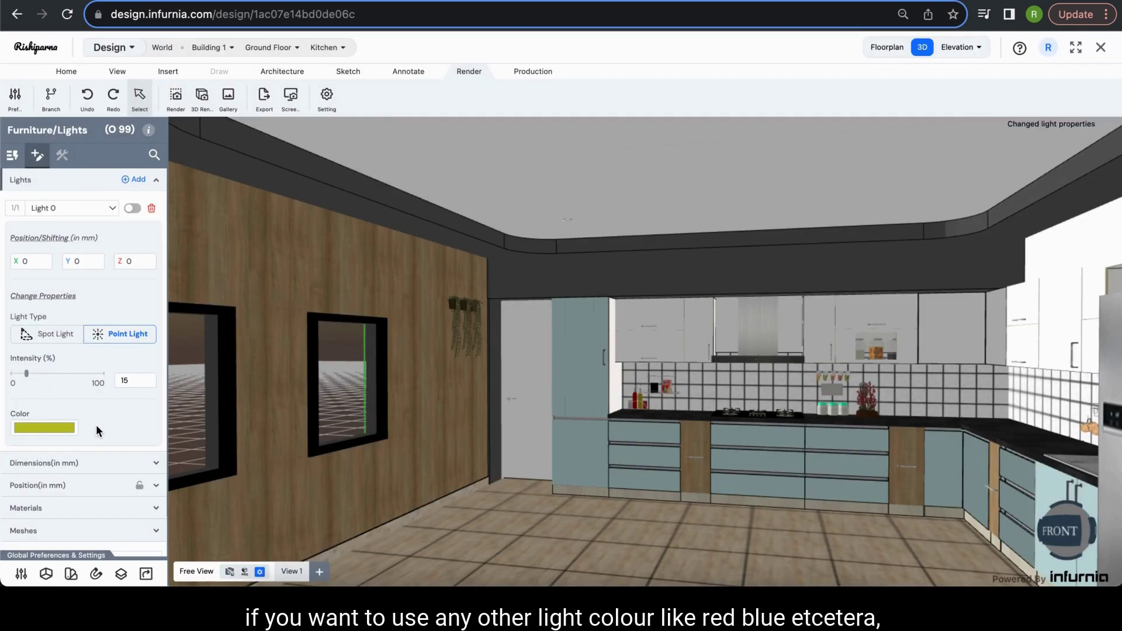
key("super+shift+4")
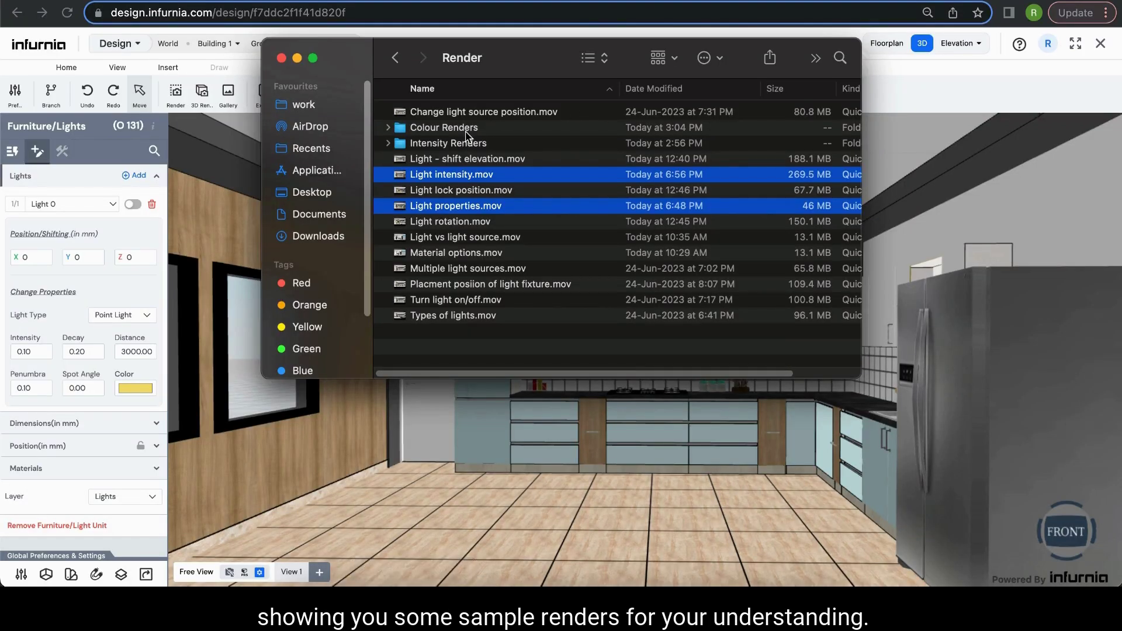
- Open the Colour Renders folder in Finder and view the yellow and white sample kitchen renders
double_click(475, 126)
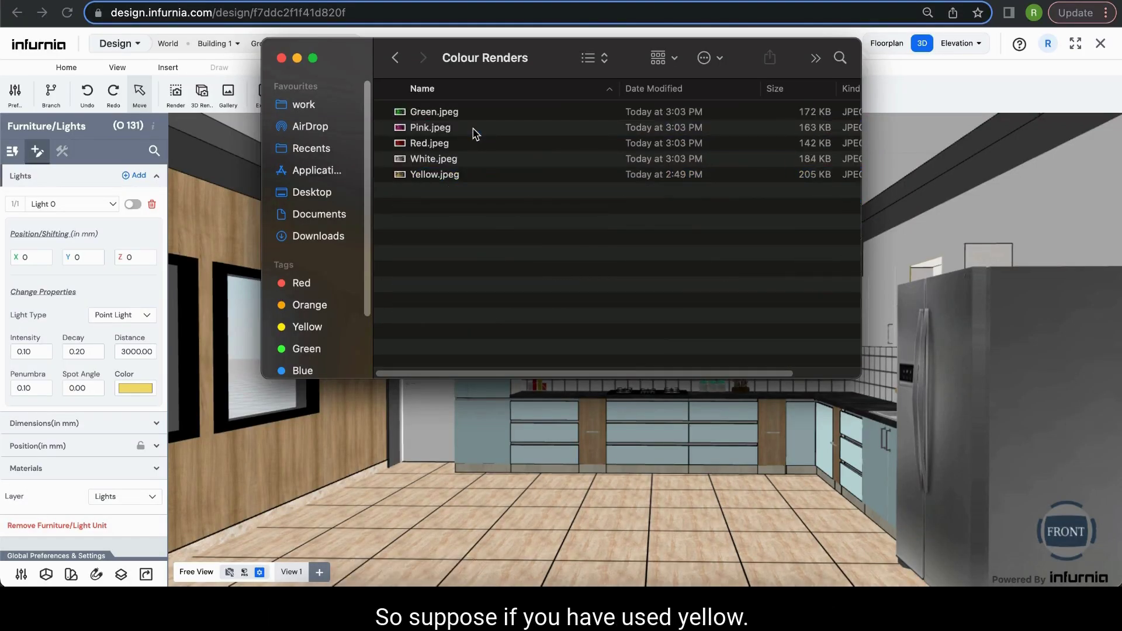
left_click(433, 176)
double_click(433, 176)
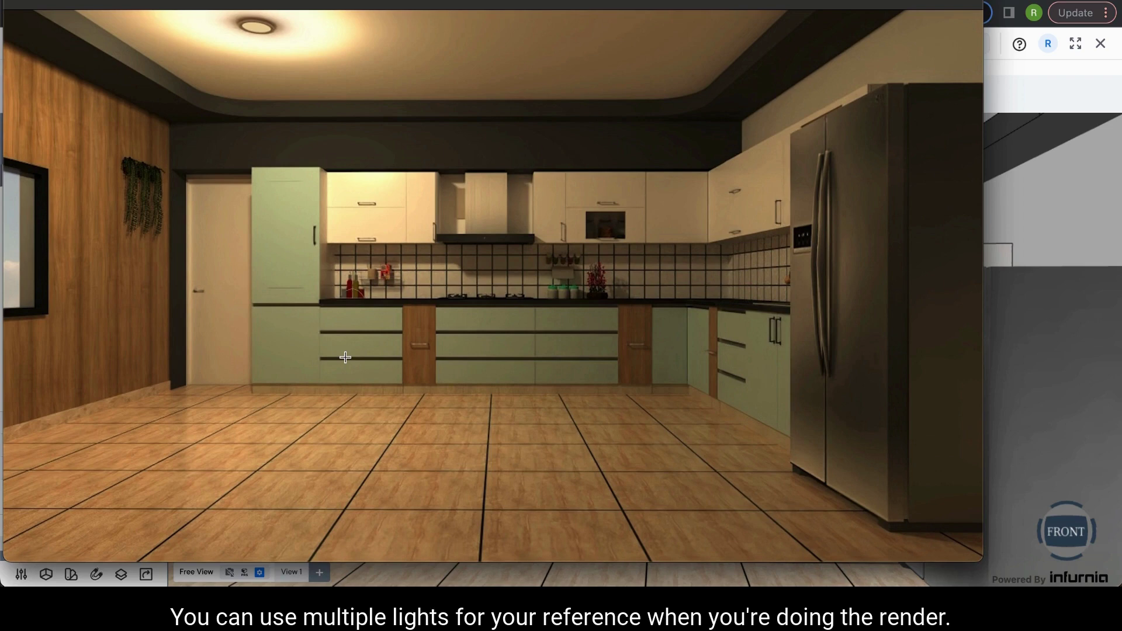
key("Right")
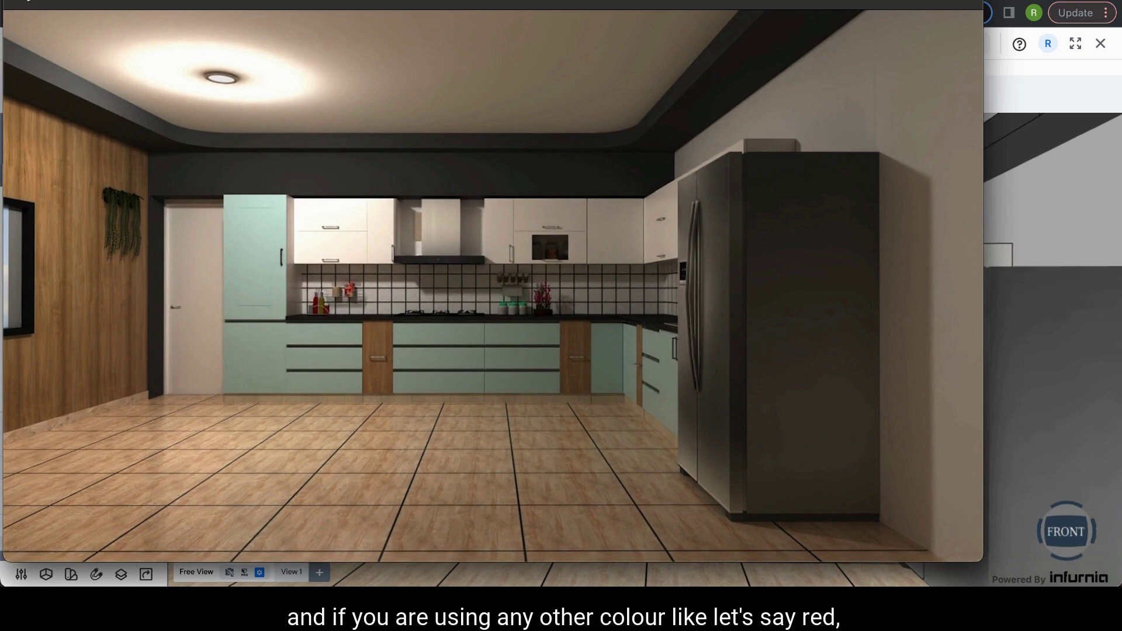
key("space")
- View the red, pink and green sample kitchen renders in the Colour Renders folder
left_click(441, 144)
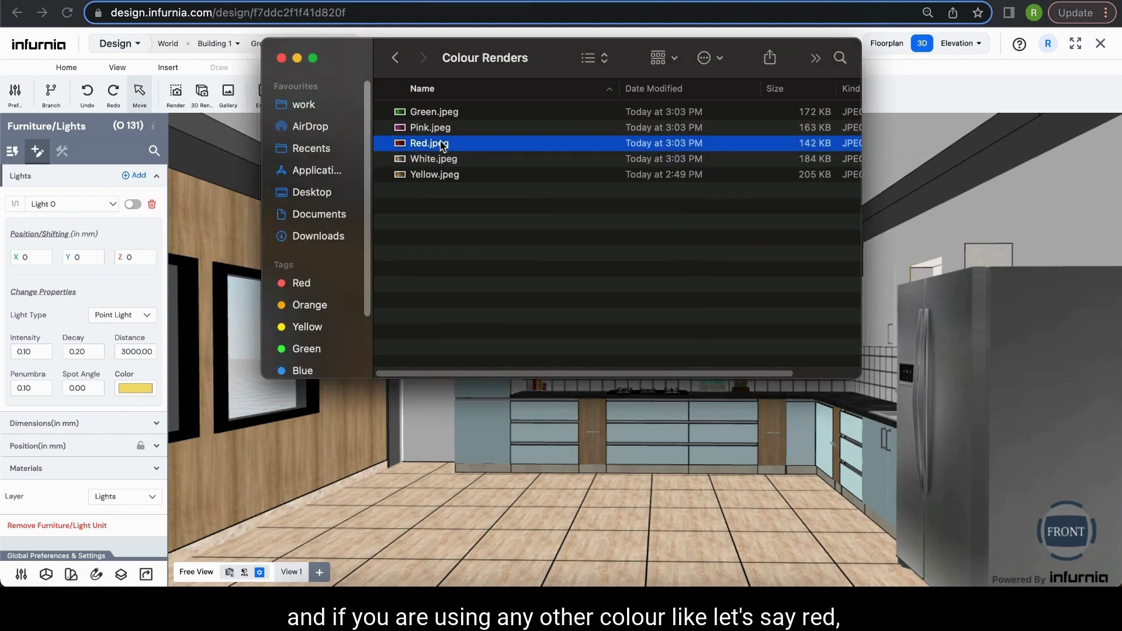
key("space")
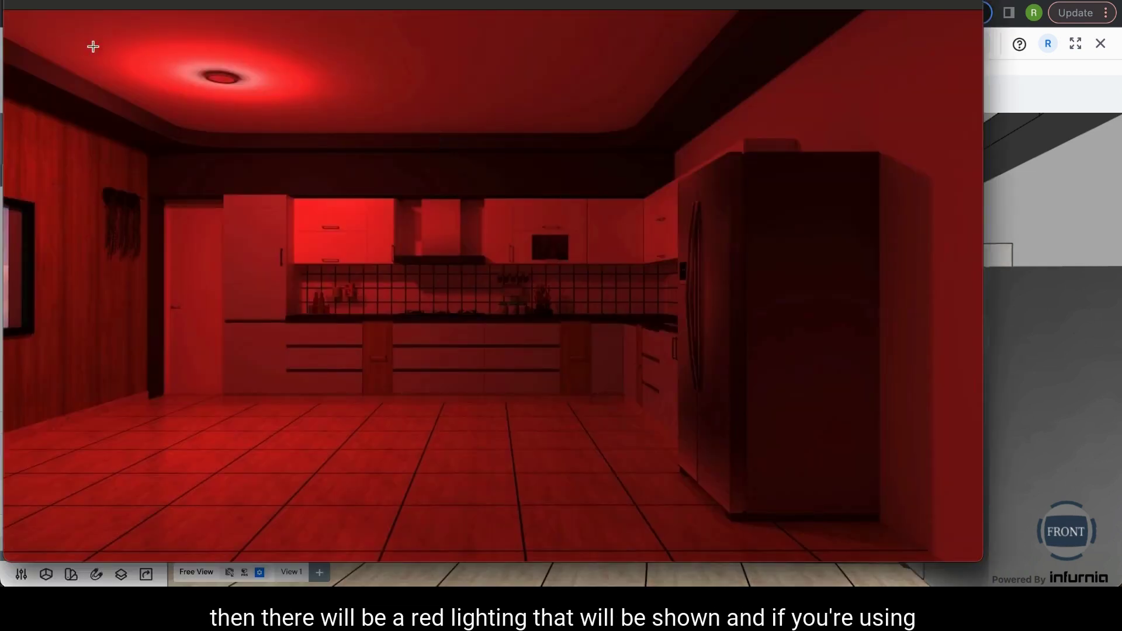
key("space")
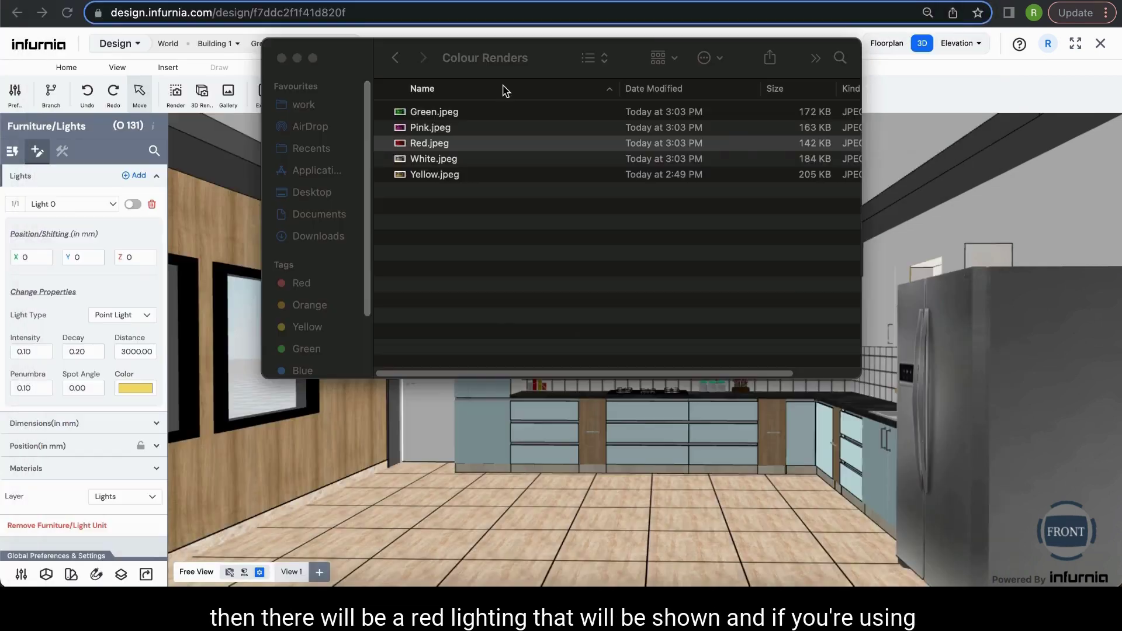
left_click(458, 128)
key("space")
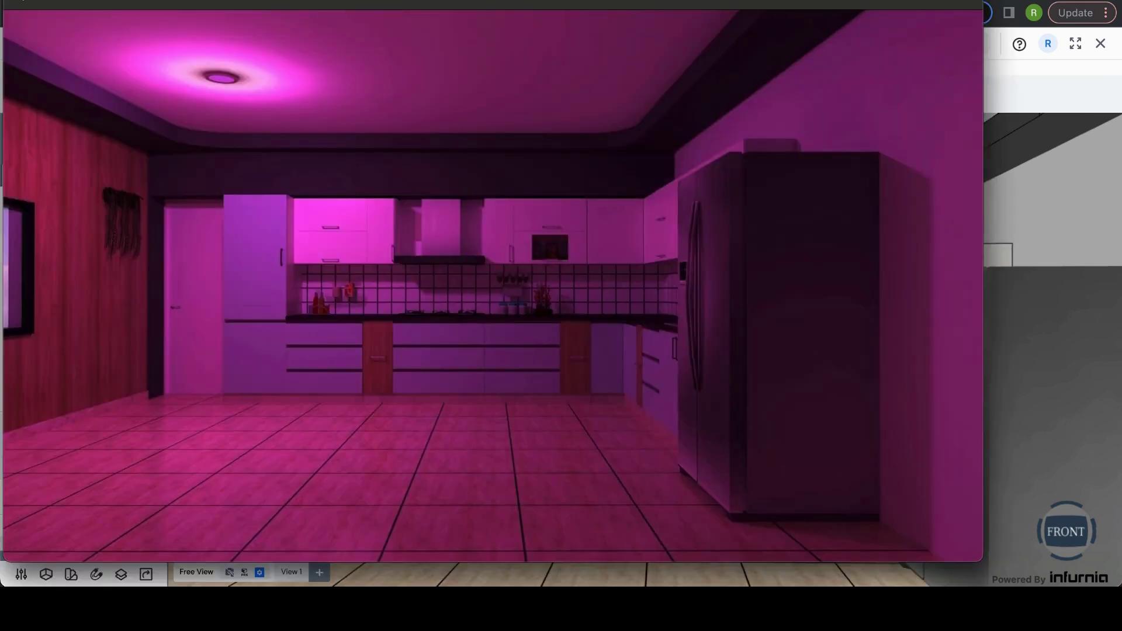
key("space")
left_click(437, 112)
key("space")
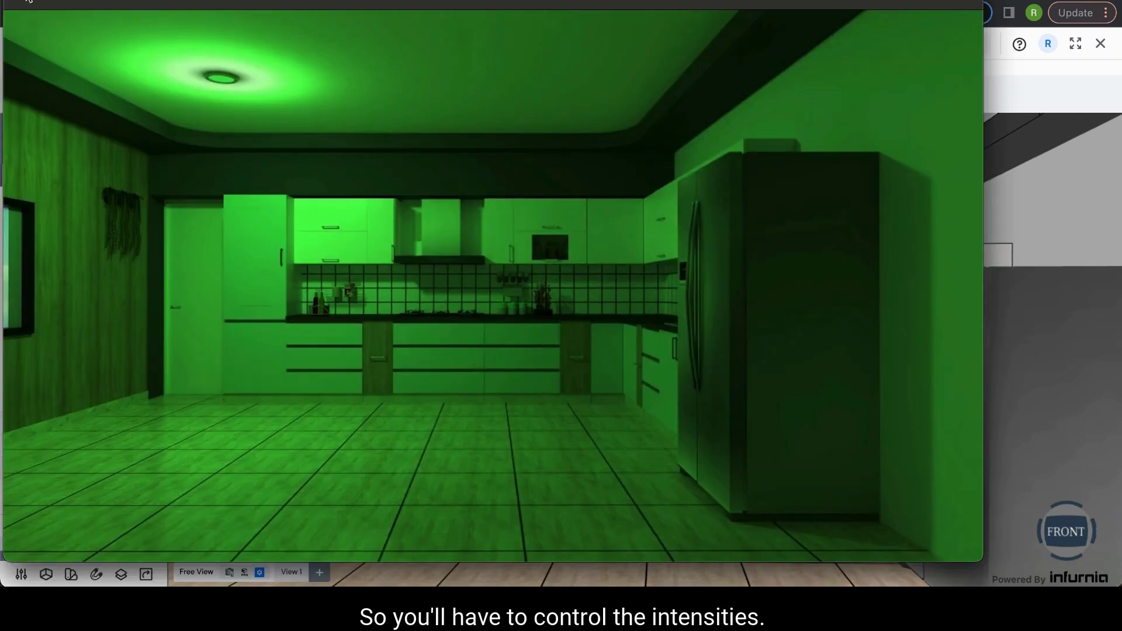
left_click(27, 3)
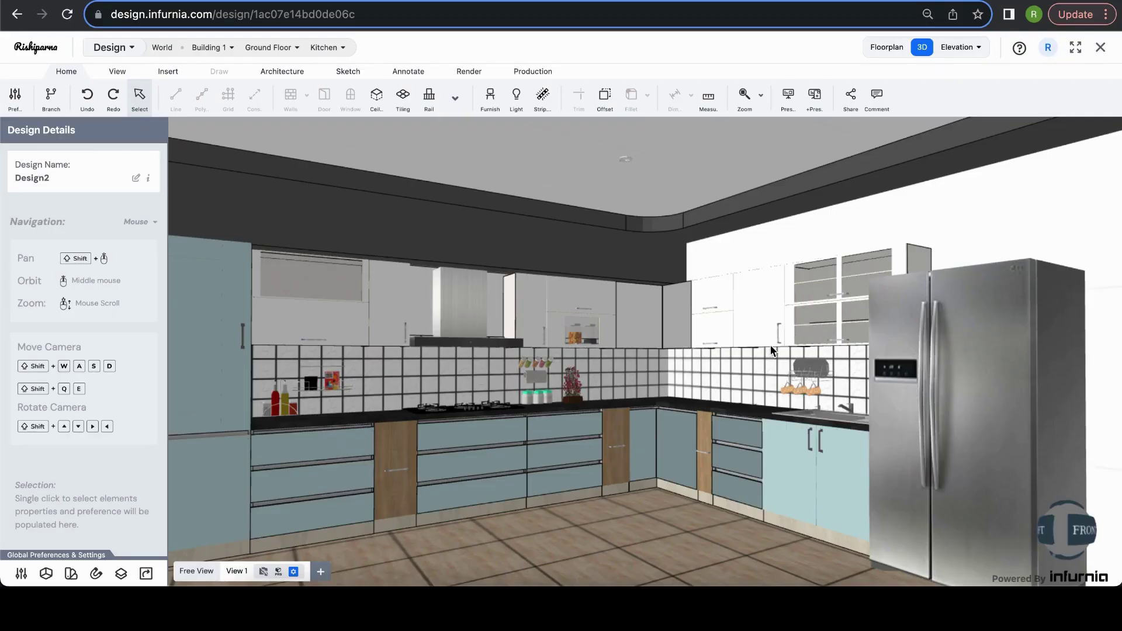
- Select the top panel of the glass-door wall cabinet near the fridge and view the available strip light options
scroll(872, 300, "up", 10)
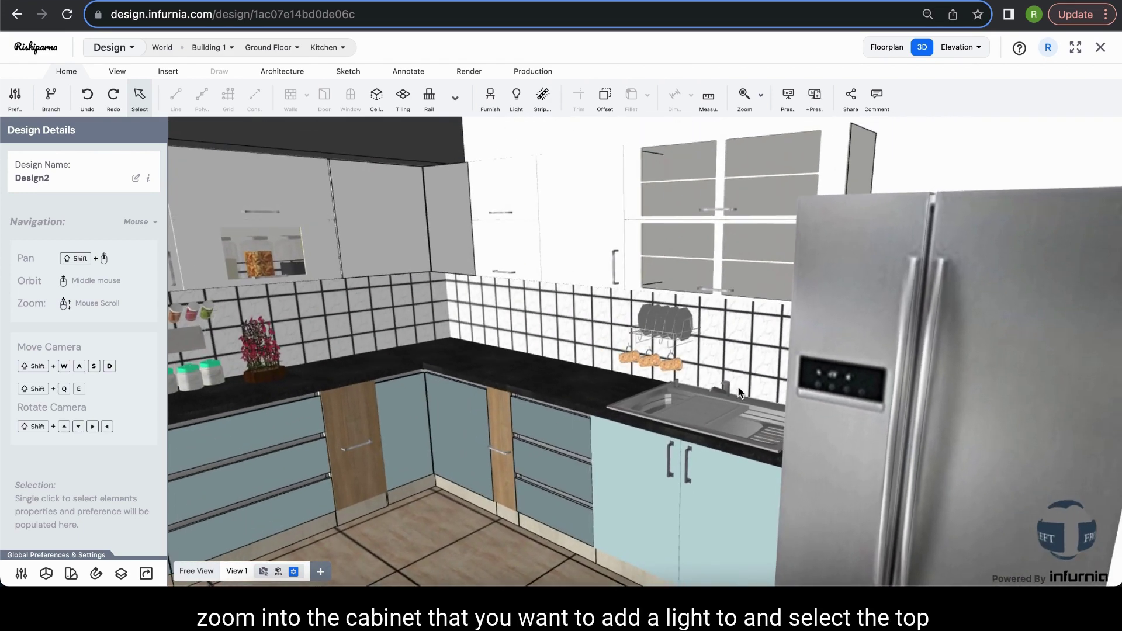
middle_click_drag(738, 386, 797, 501, "shift")
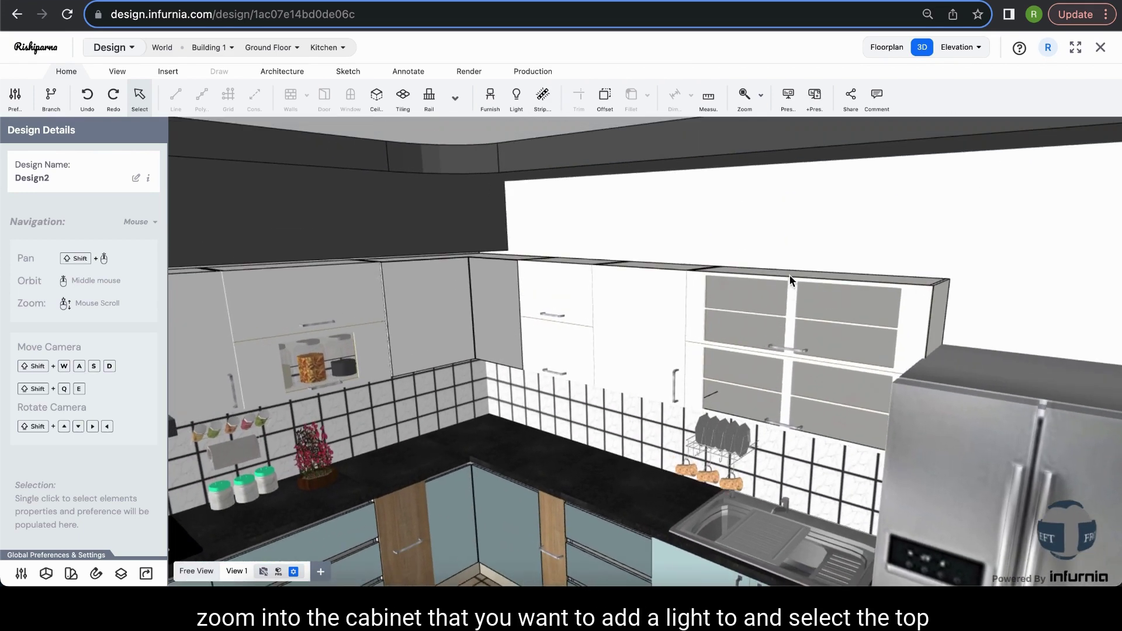
left_click(769, 271)
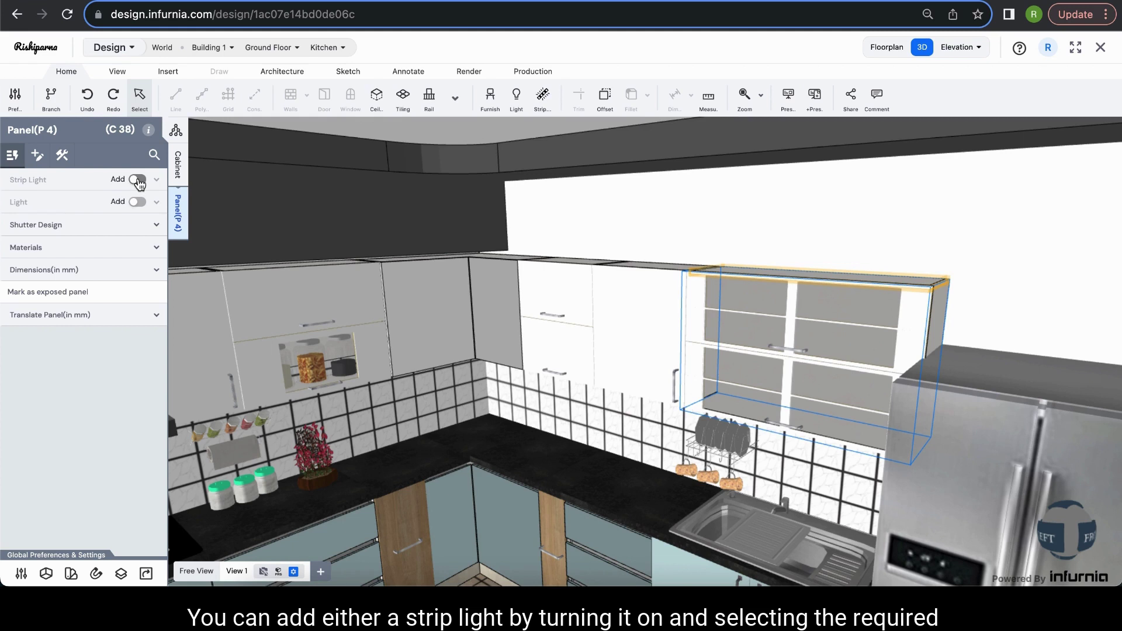
left_click(138, 180)
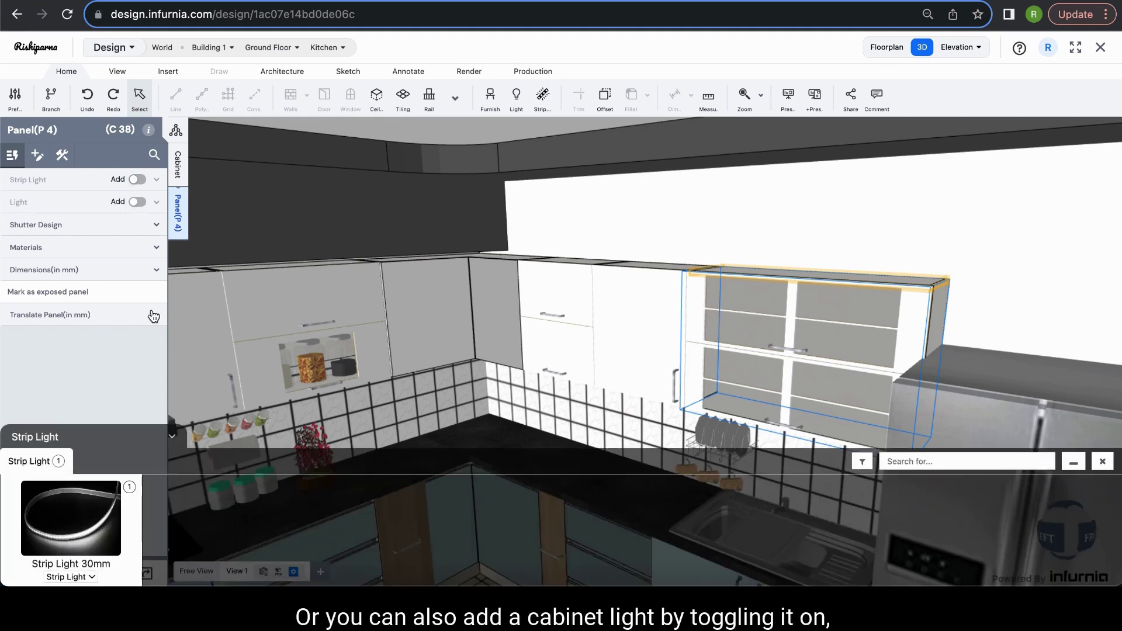
left_click(1101, 464)
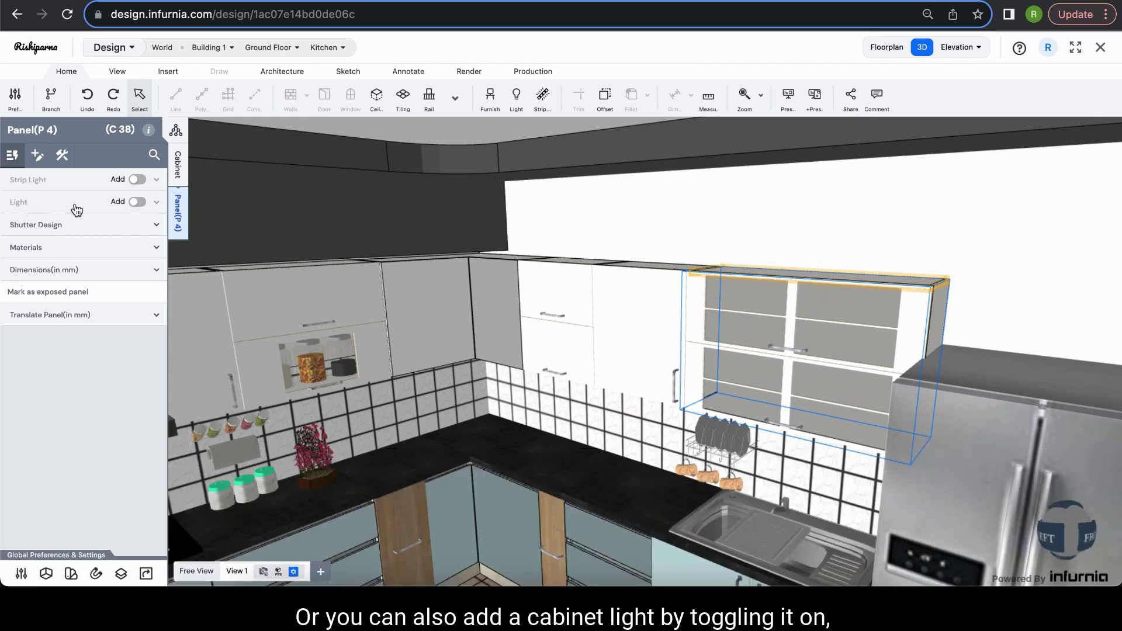
- Add a cabinet light to the wall cabinet's top panel and view its dimension, position and material settings
left_click(138, 202)
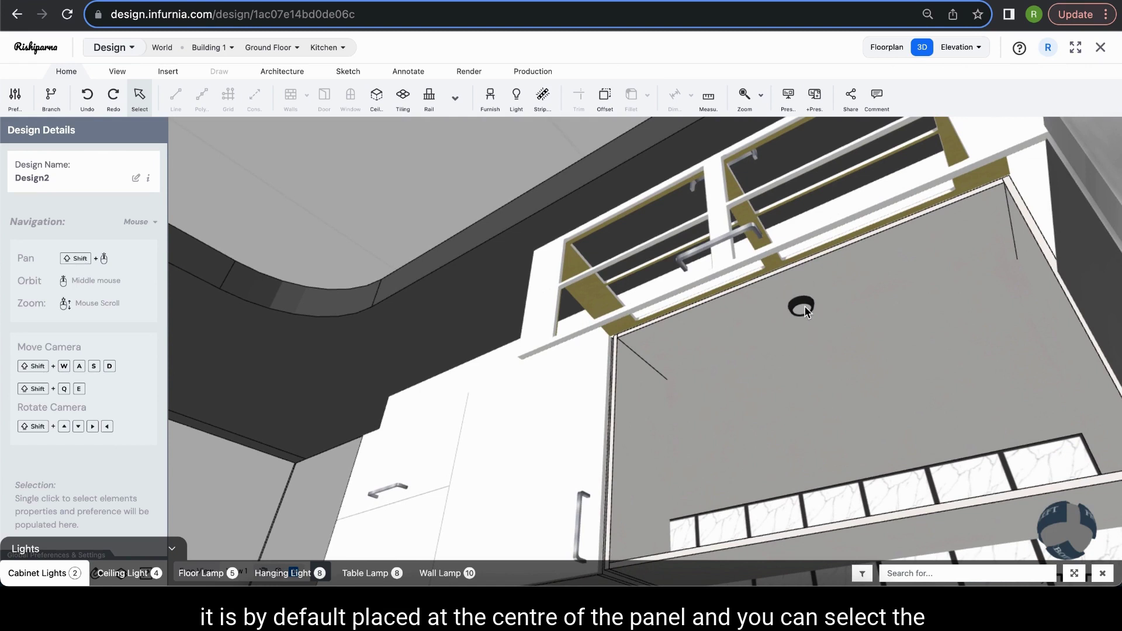
left_click(805, 306)
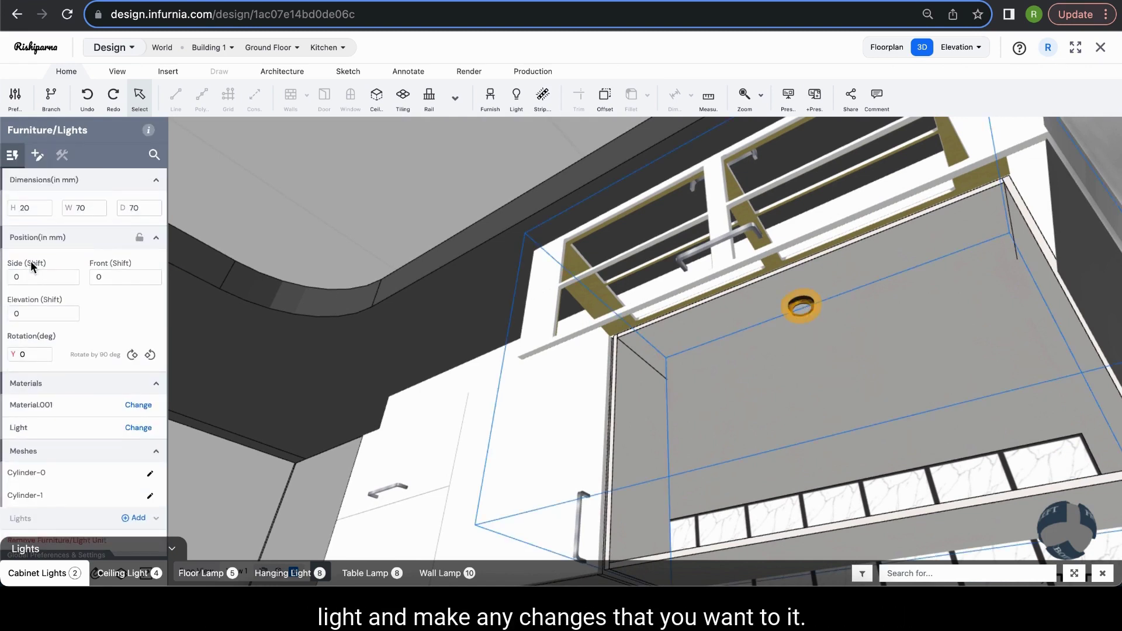
scroll(44, 409, "down", 1)
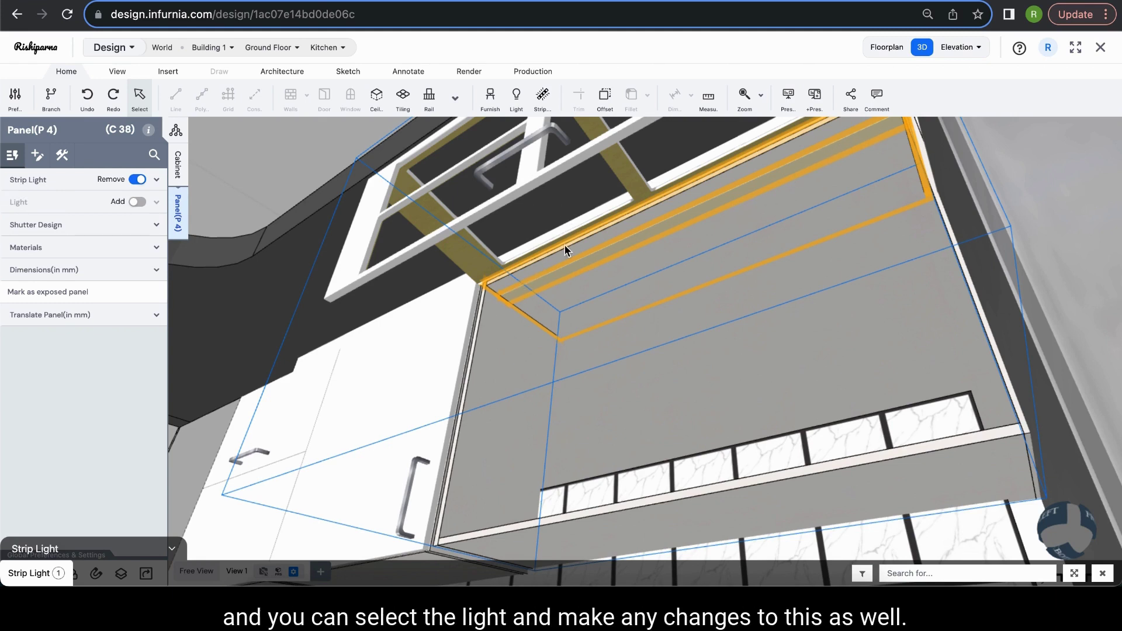
- Select the top panel's strip light to view its position and material settings, and undo the last change
left_click(584, 257)
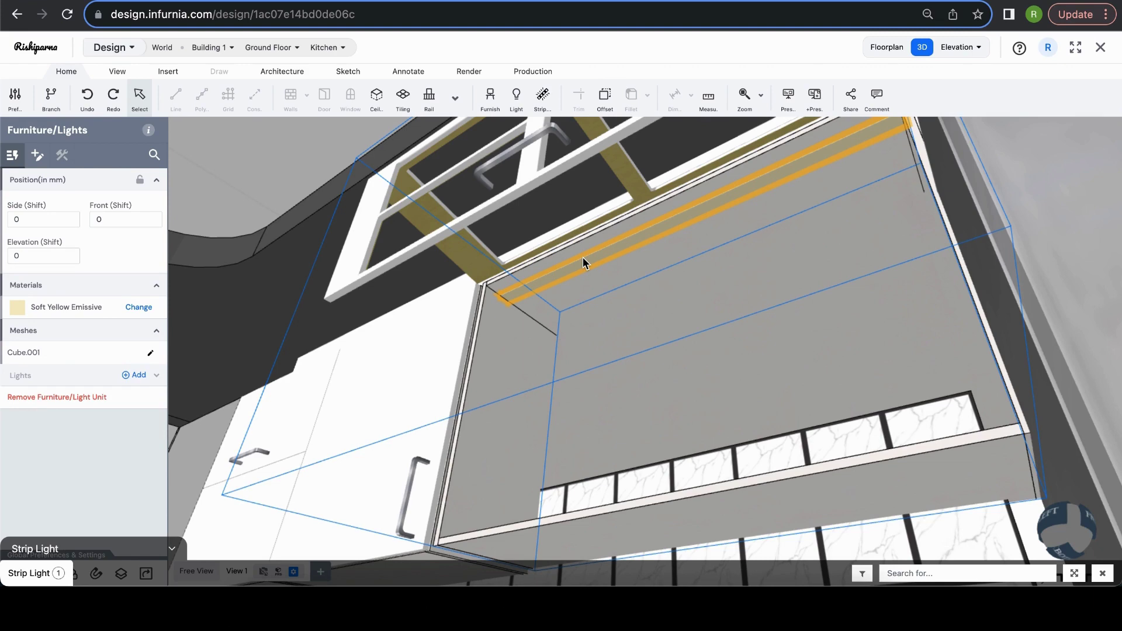
key("ctrl+z")
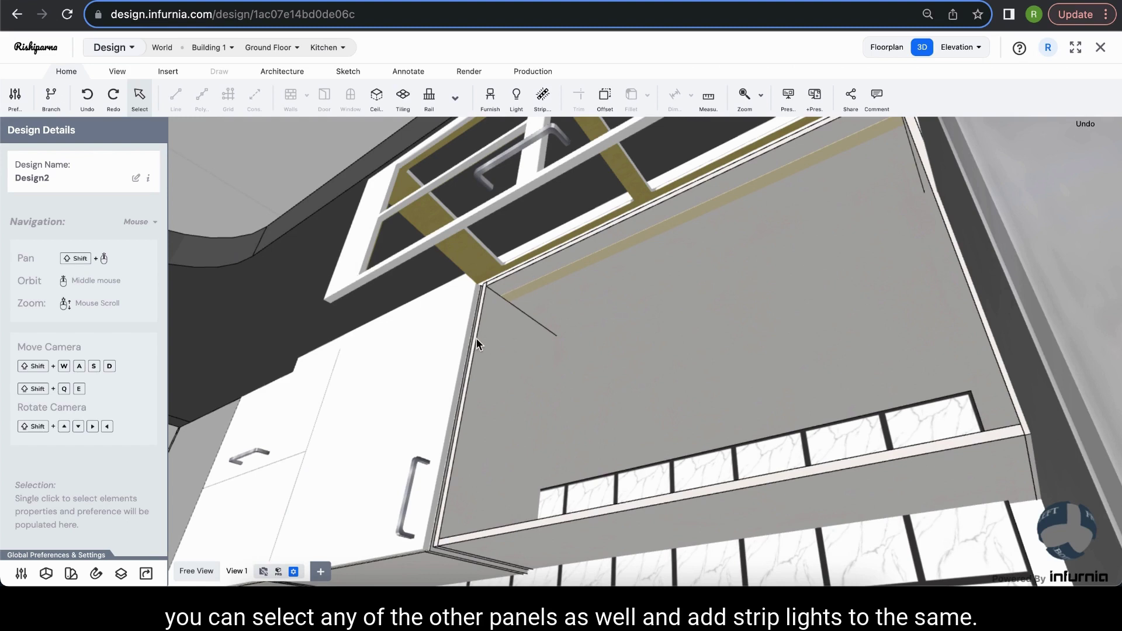
- Add the Strip Light 30mm to the underside of the wall cabinet's bottom panel
left_click(654, 532)
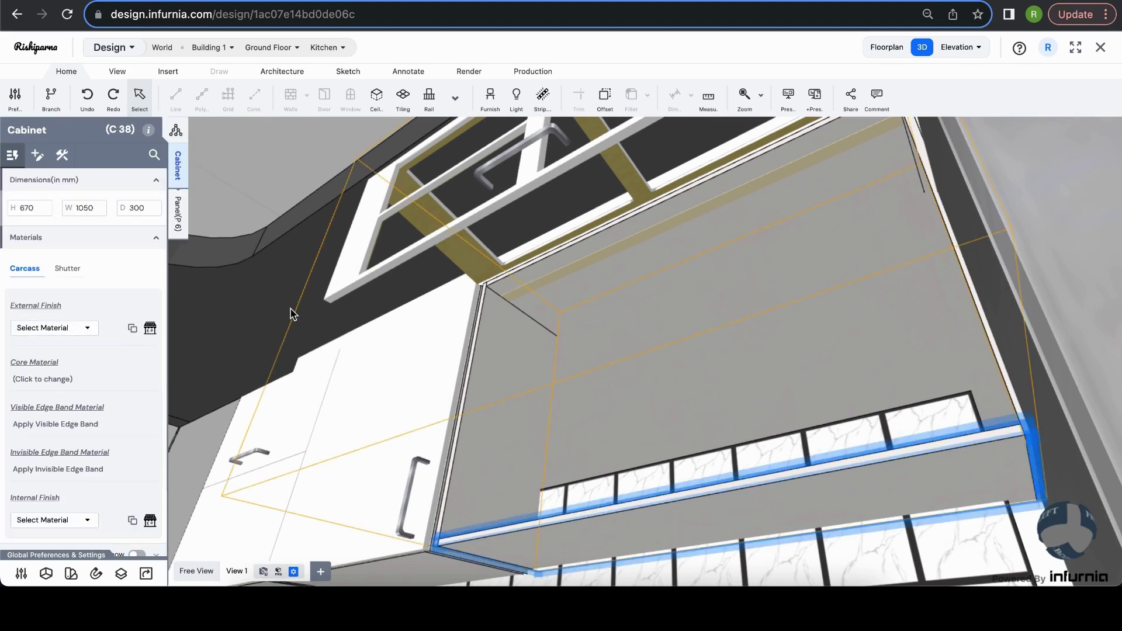
mouse_move(289, 315)
left_mouse_down()
mouse_move(286, 334)
mouse_move(303, 322)
left_mouse_up()
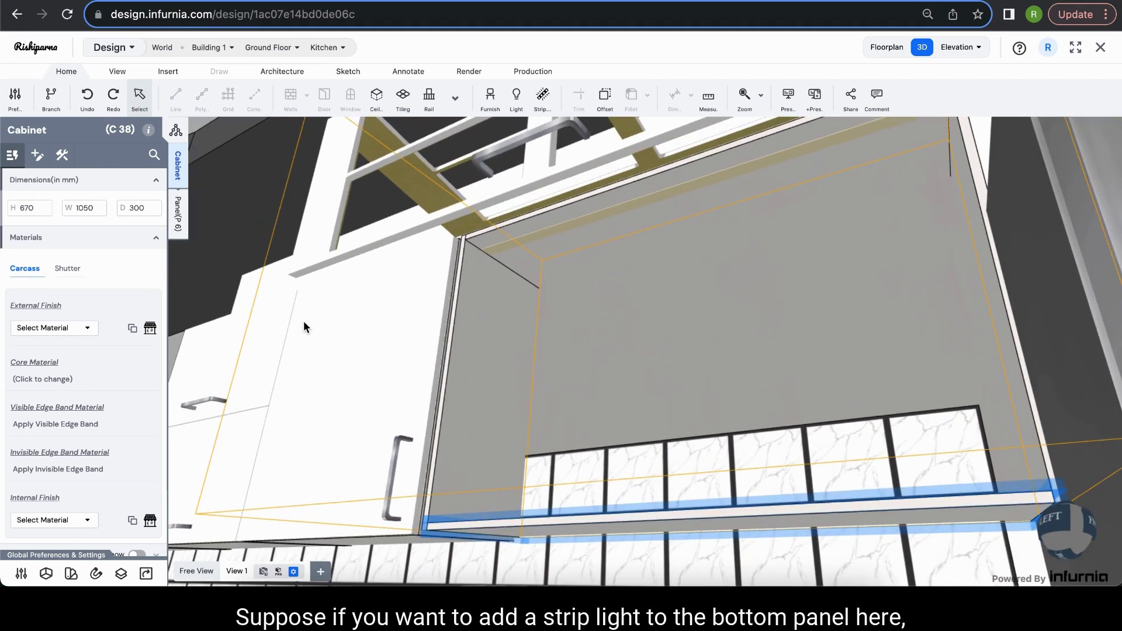
left_click_drag(660, 462, 513, 275)
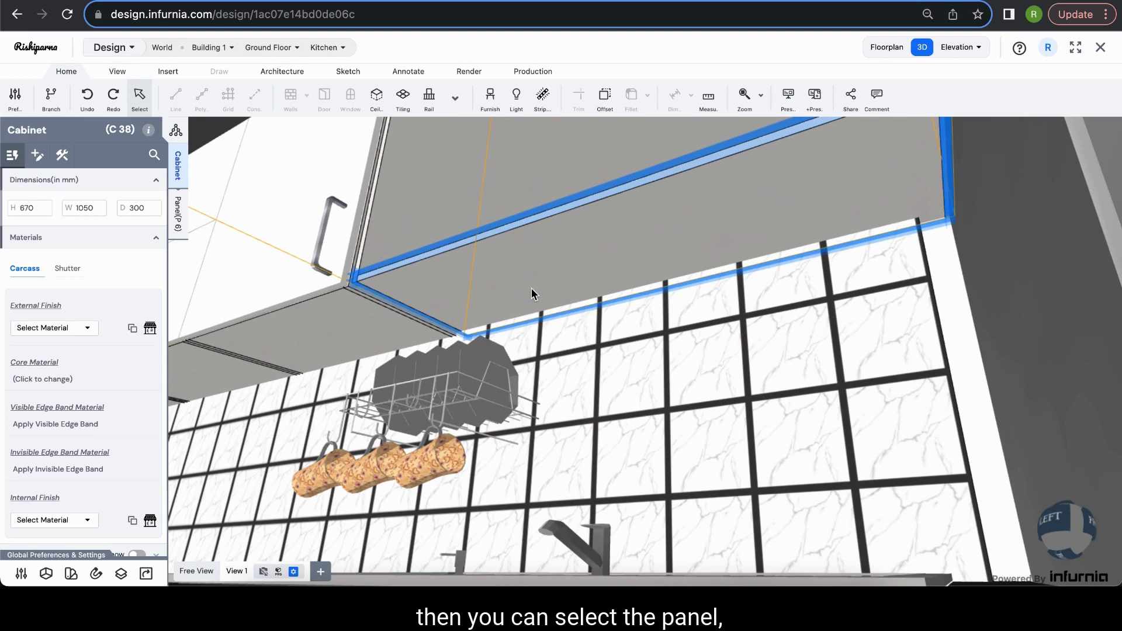
left_click(178, 214)
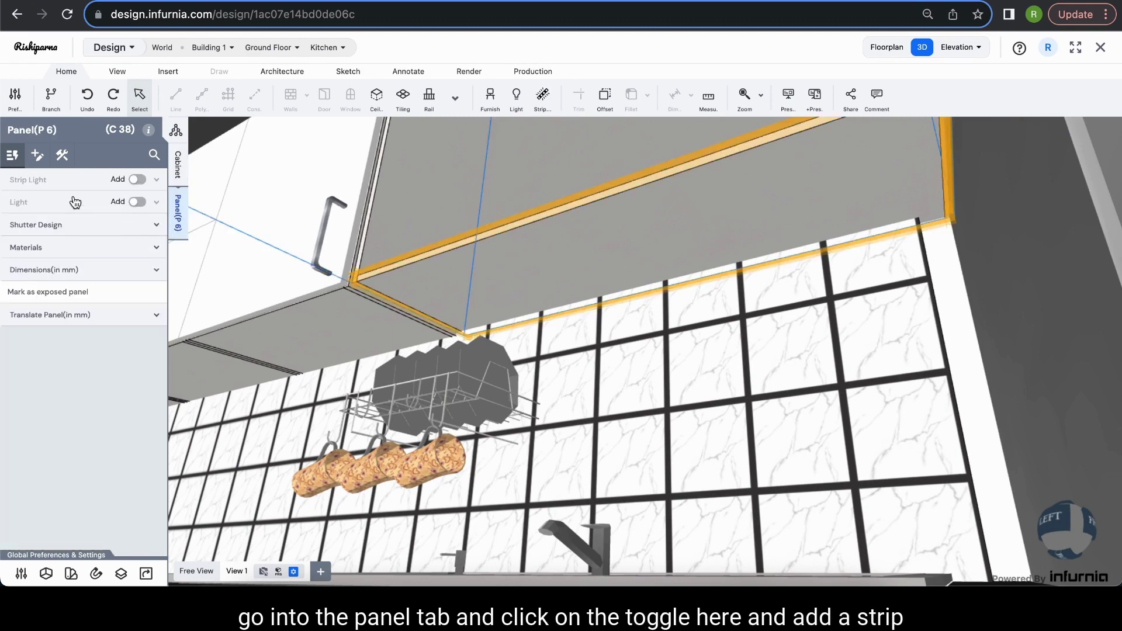
left_click(137, 179)
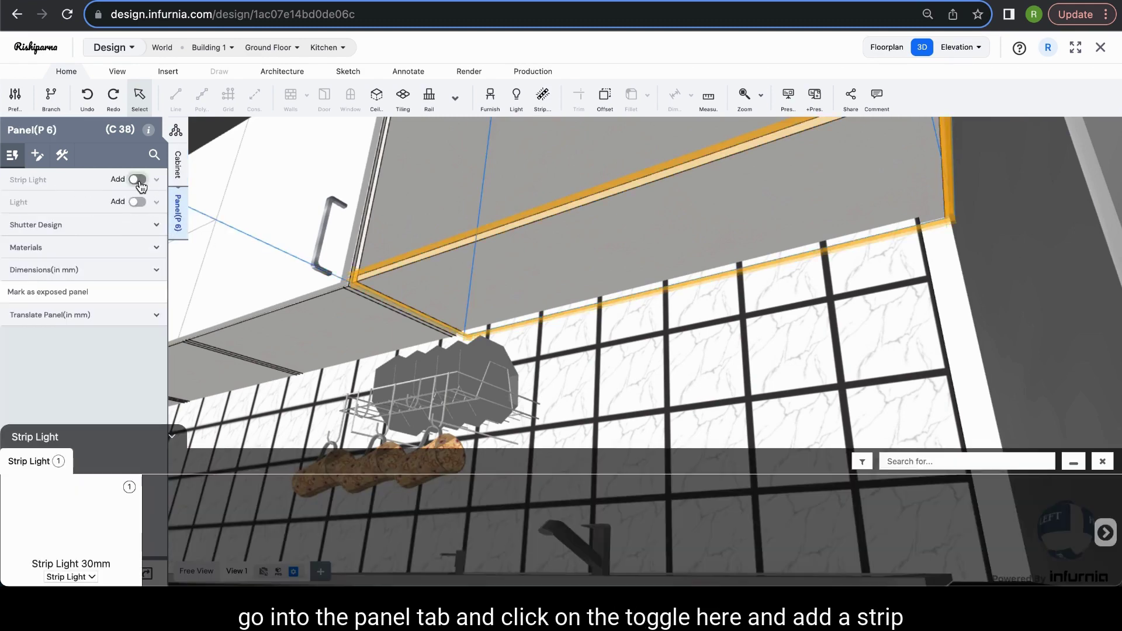
left_click(75, 534)
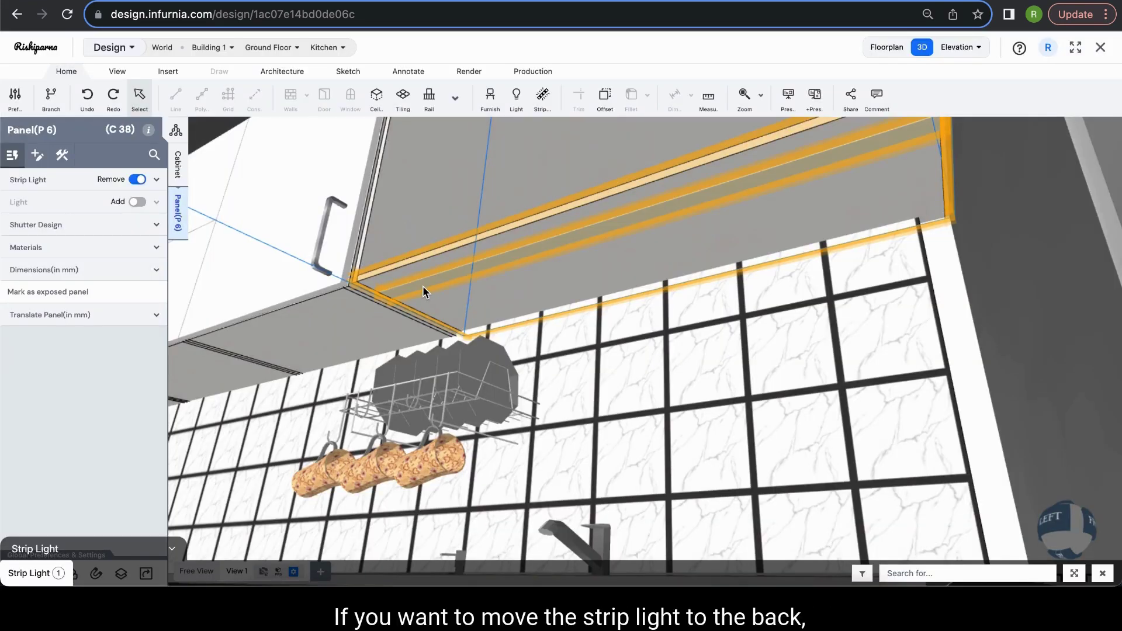
- Move the bottom panel's strip light towards the back by setting its front shift to -200 mm
left_click(436, 281)
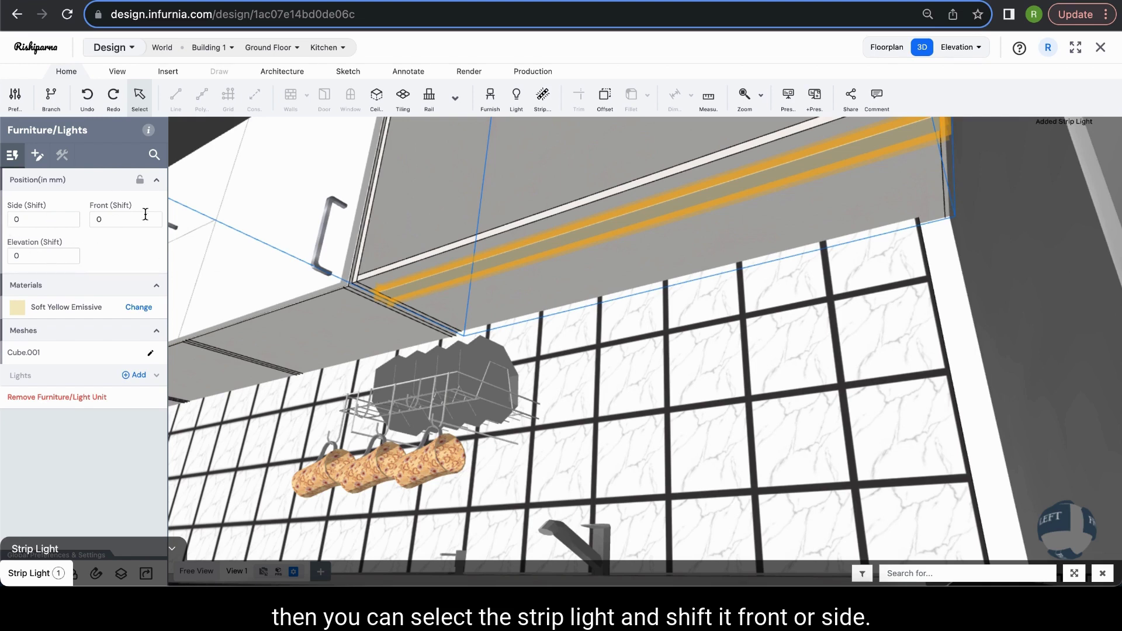
left_click(96, 219)
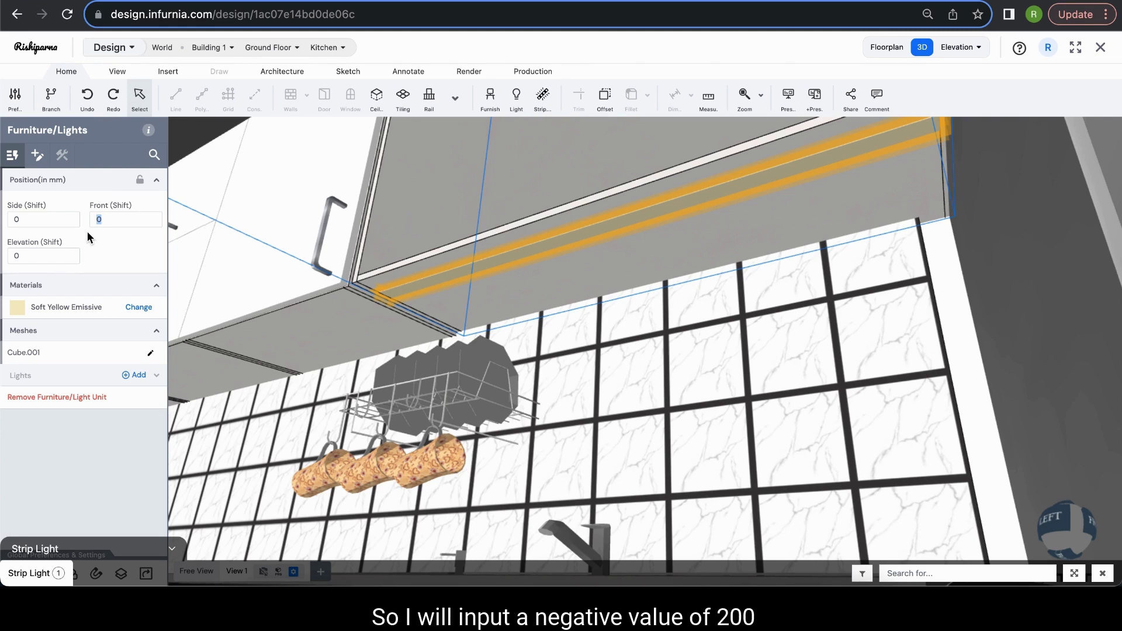
type("-")
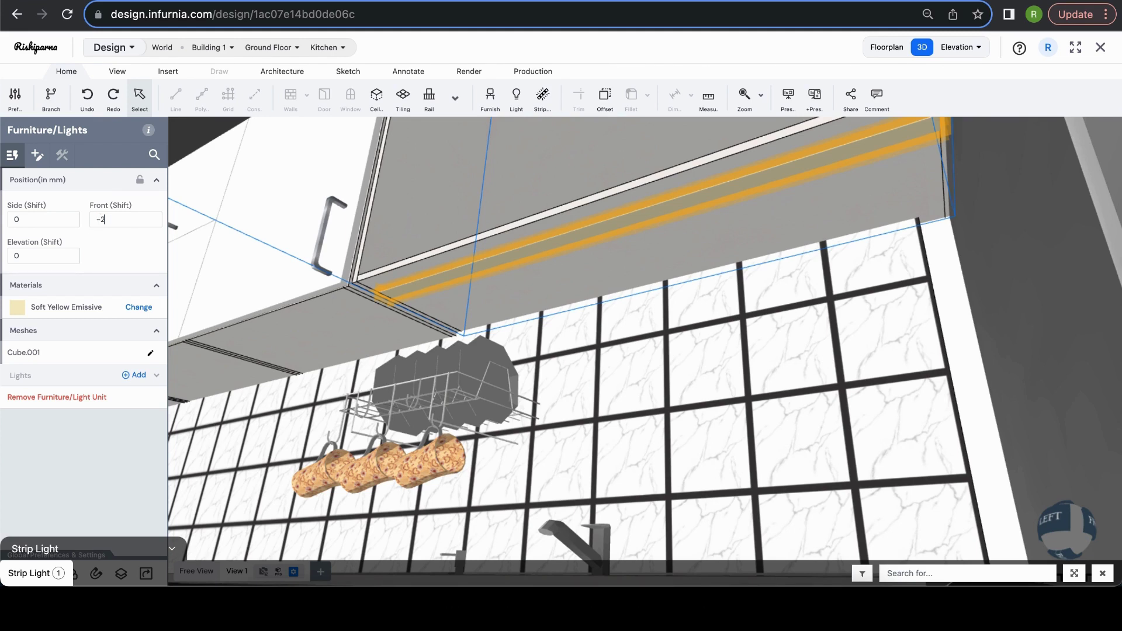
type("200")
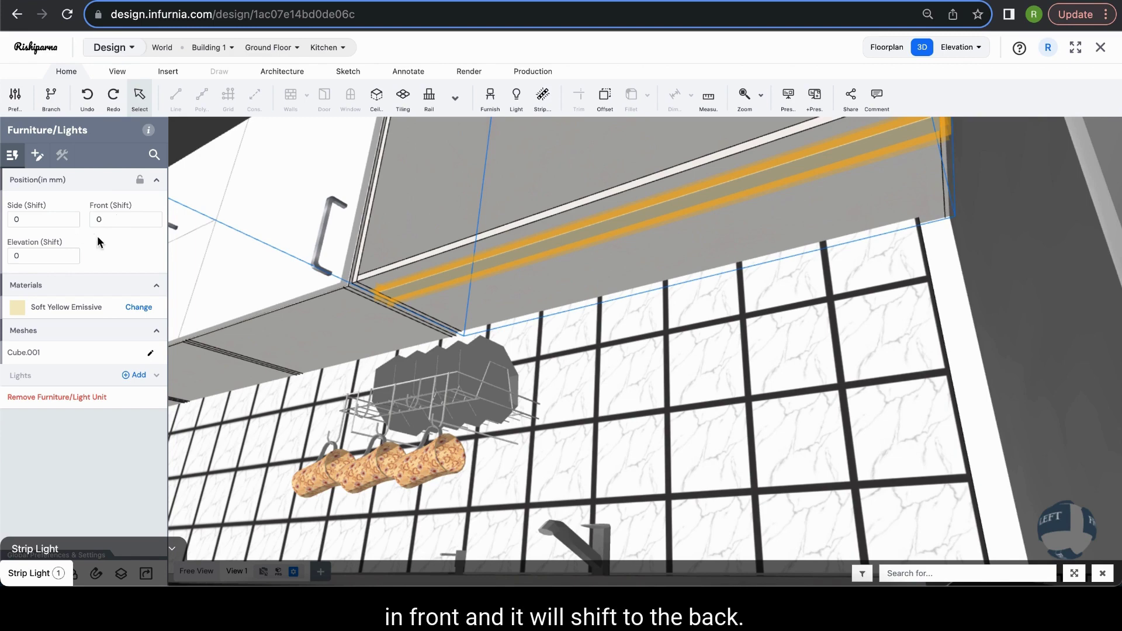
key("Return")
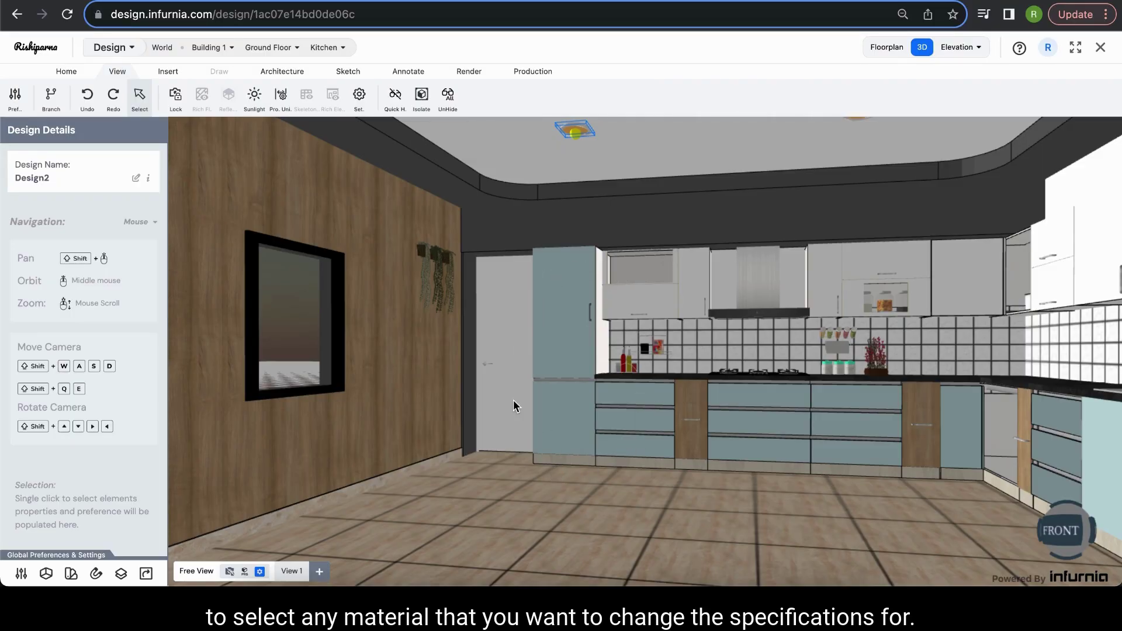
- Pick the tall unit's blue laminate with the material picker and review its texture and opacity settings in the Material Editor
left_click(70, 575)
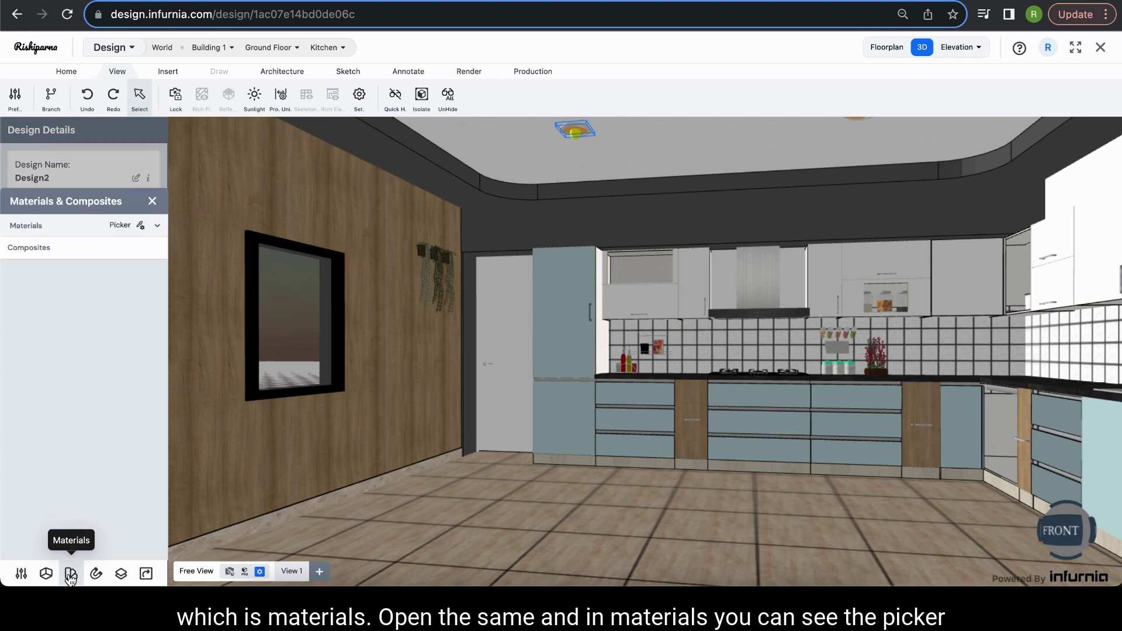
left_click(122, 227)
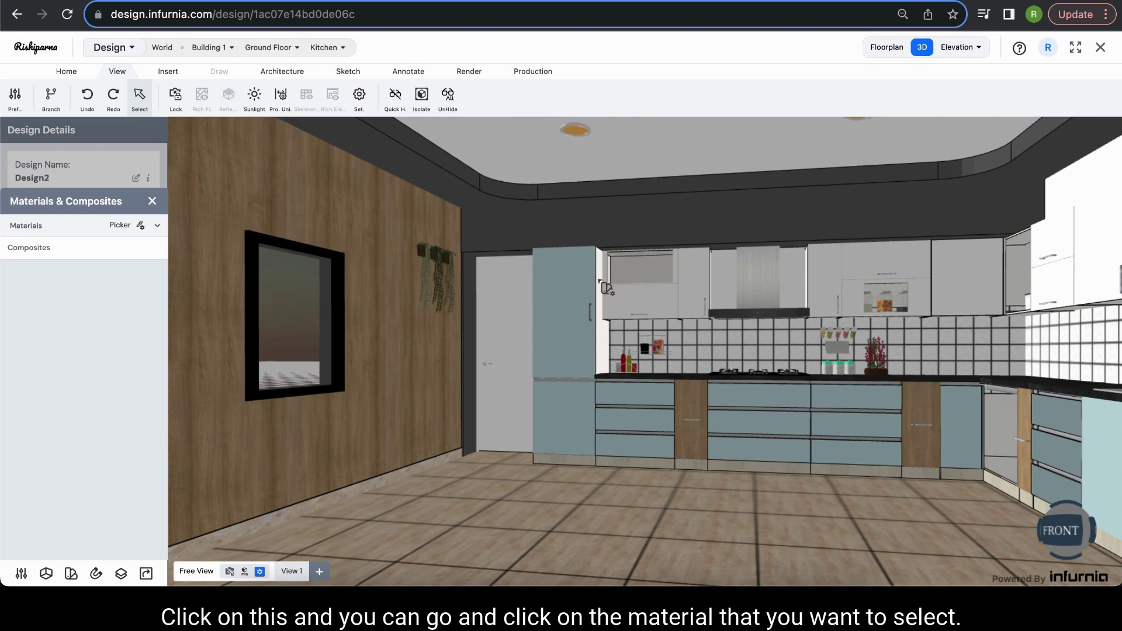
left_click(571, 302)
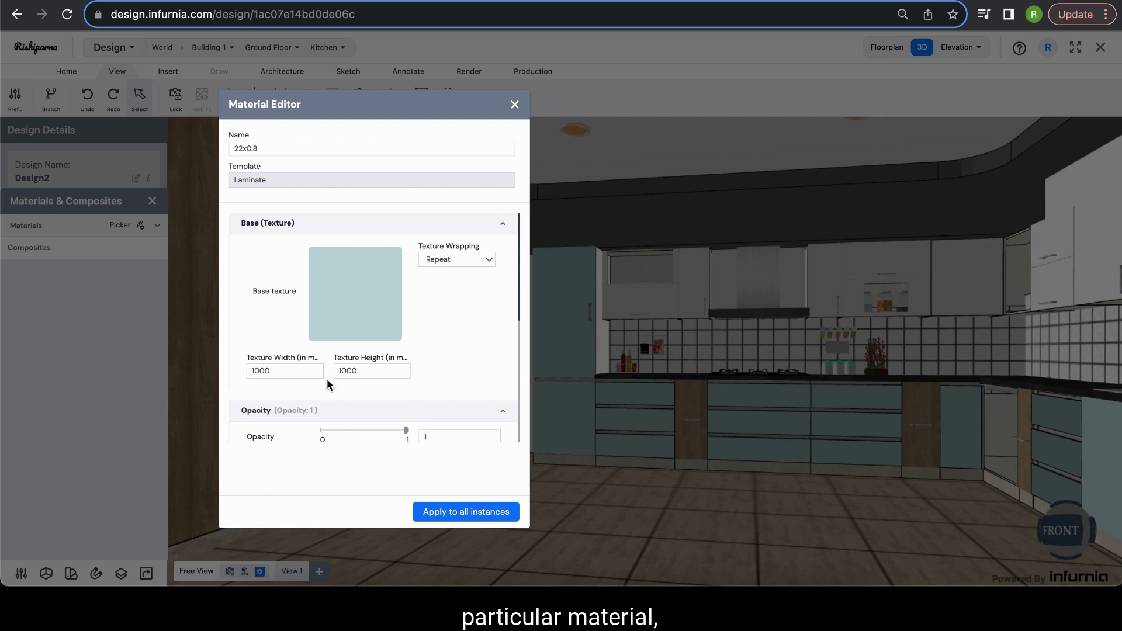
scroll(333, 380, "down", 1)
scroll(333, 381, "down", 5)
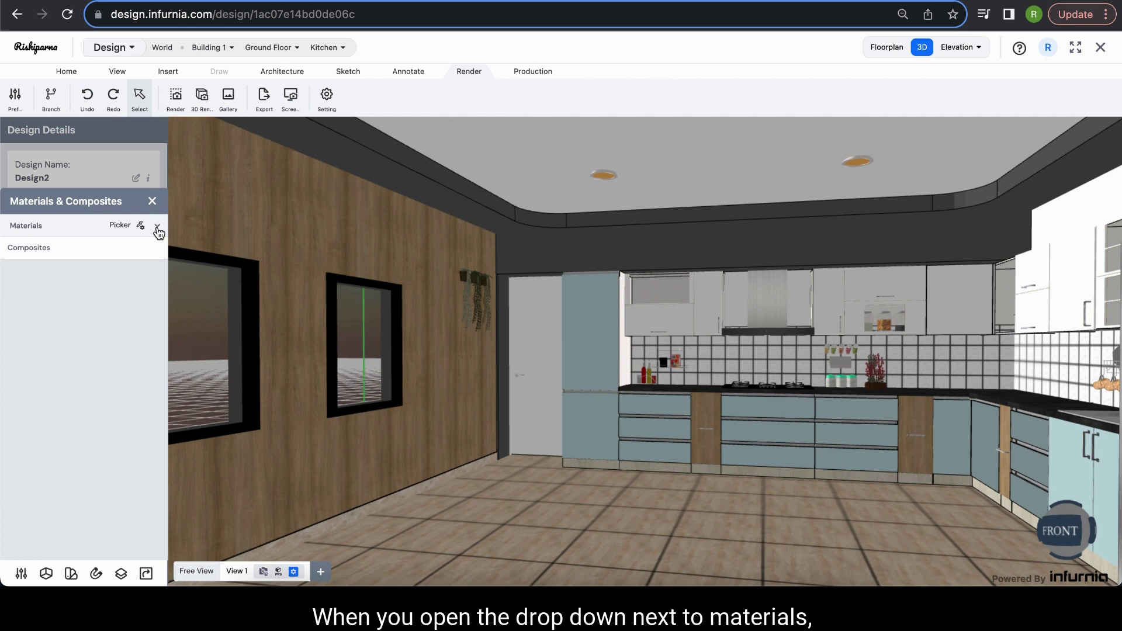
- Look through the list of materials used in the design and open the first default material for changing
left_click(156, 228)
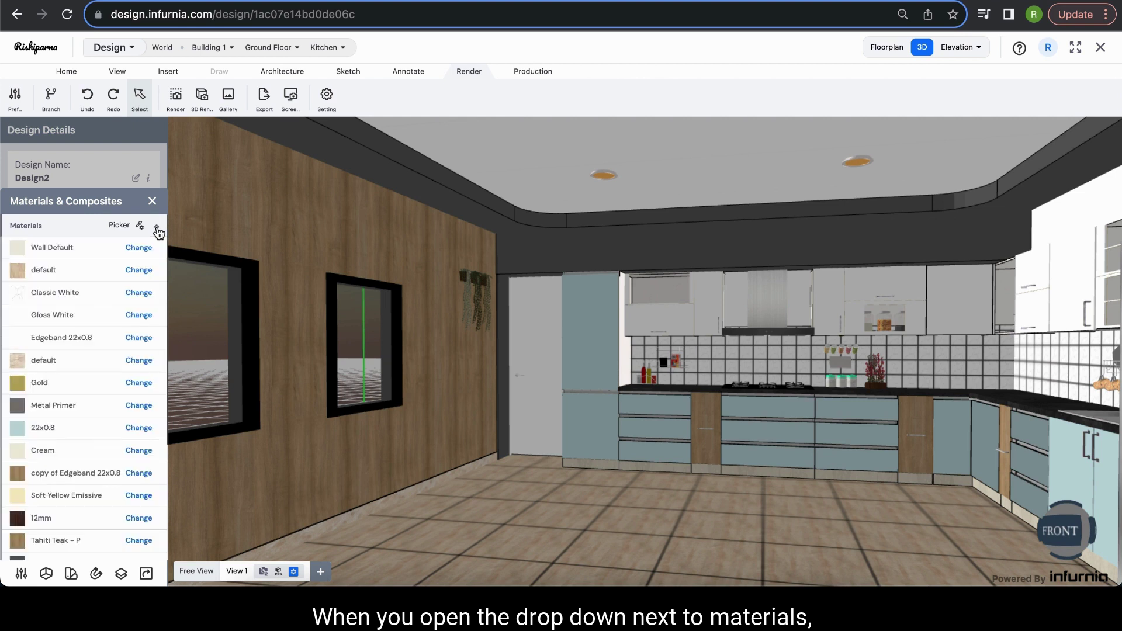
scroll(67, 409, "down", 5)
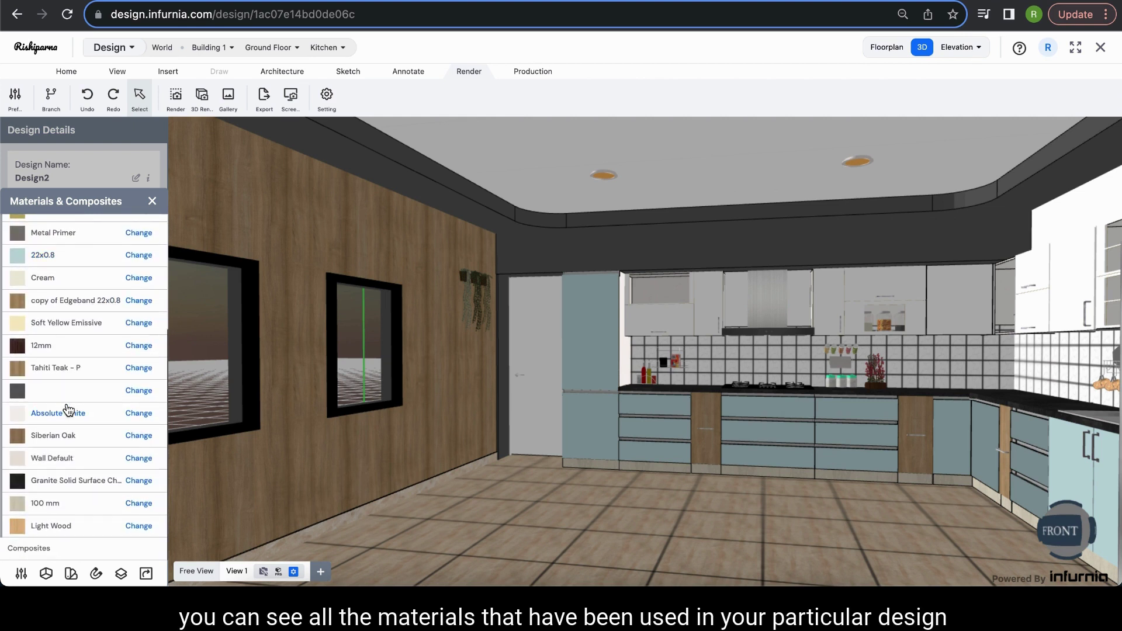
scroll(80, 291, "up", 5)
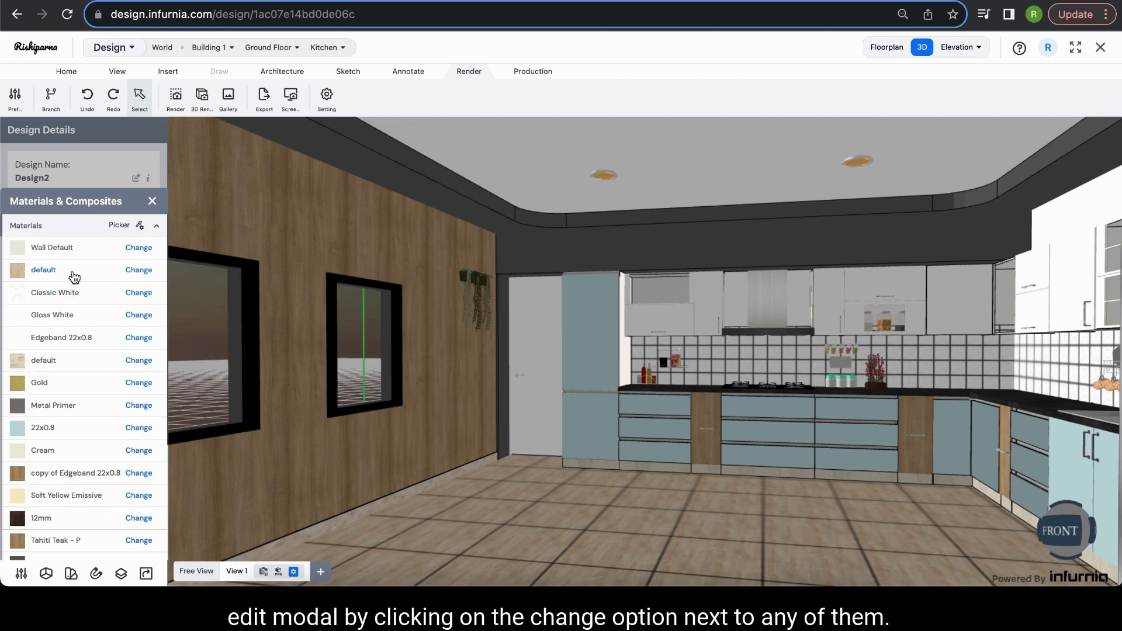
left_click(139, 271)
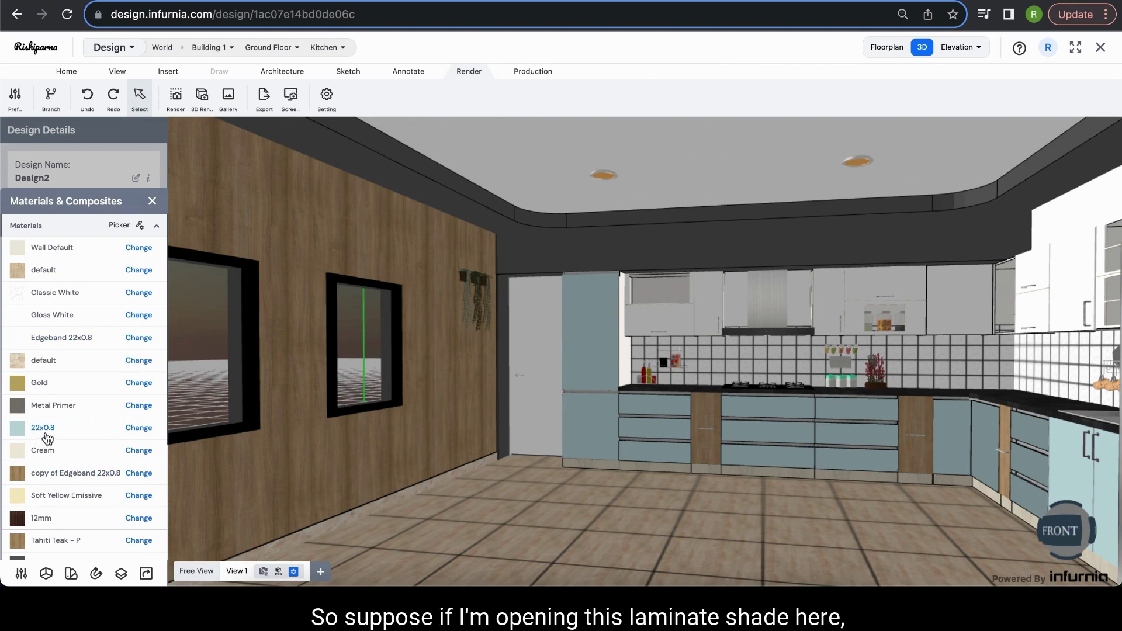
- In the admin portal's Solid laminate catalogue, open the material properties of the Sky Blue_glossy SKU
left_click(139, 429)
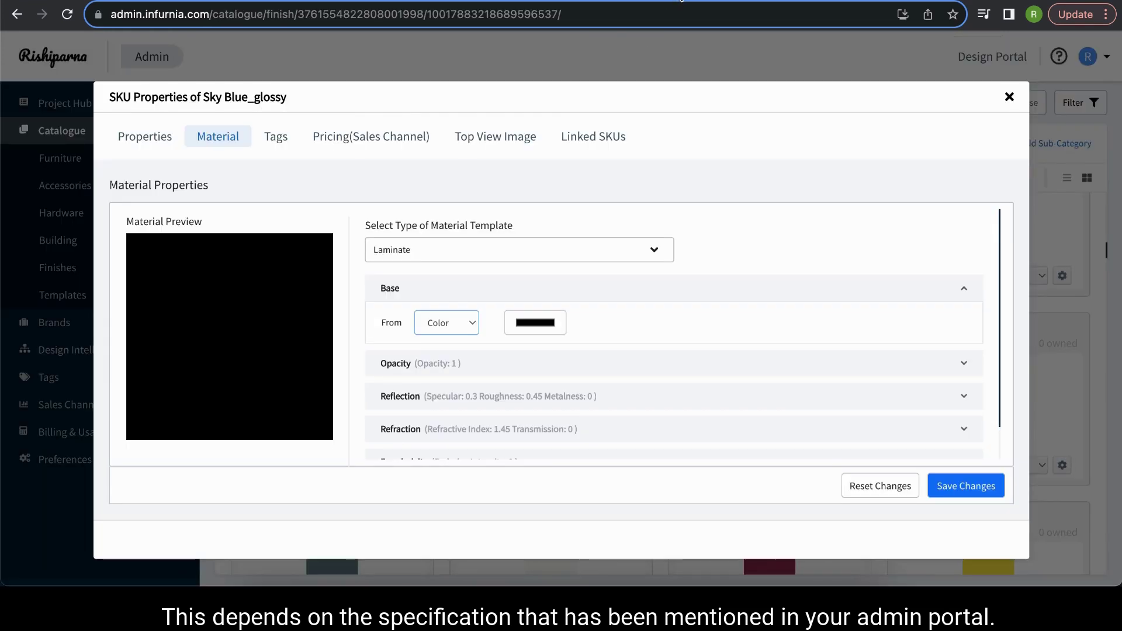
left_click(1009, 97)
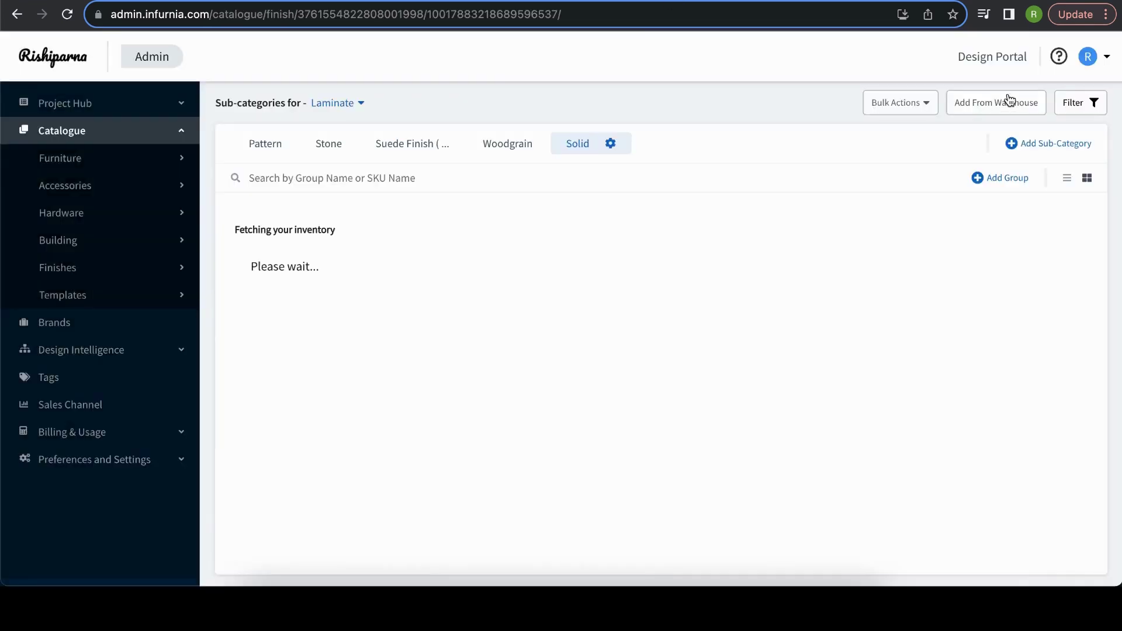
scroll(752, 456, "down", 8)
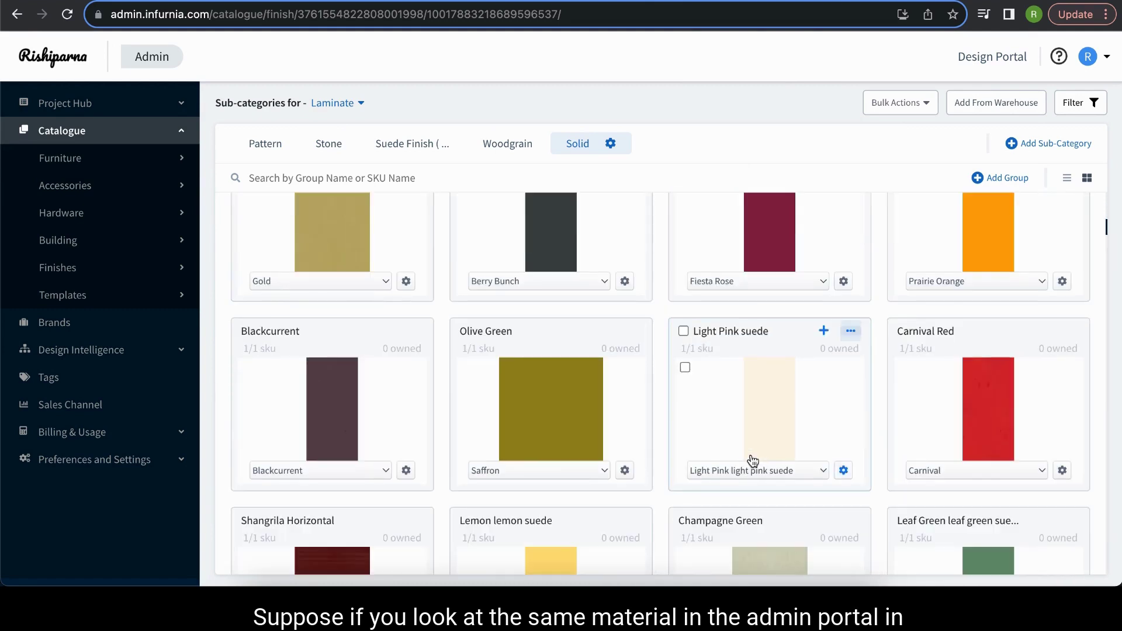
scroll(752, 456, "down", 10)
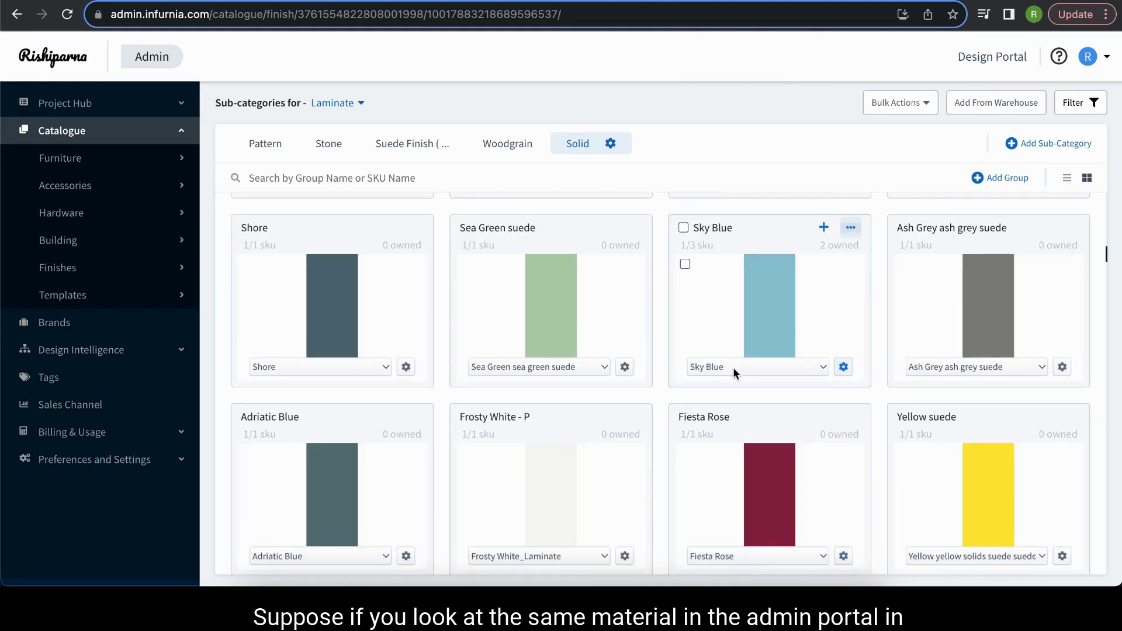
left_click(733, 367)
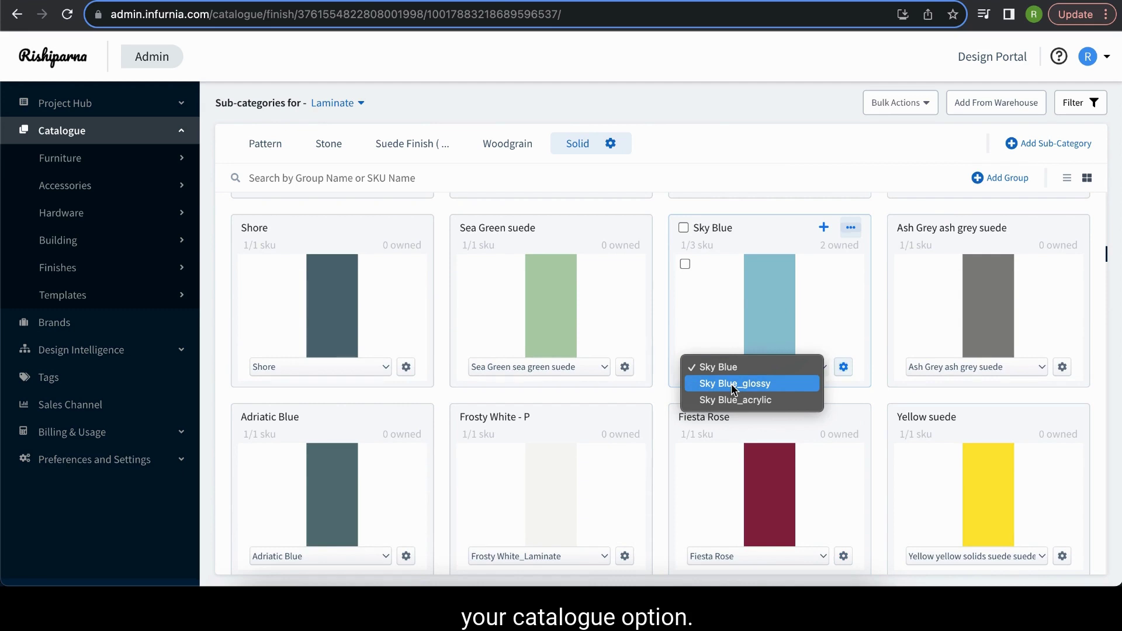
left_click(733, 385)
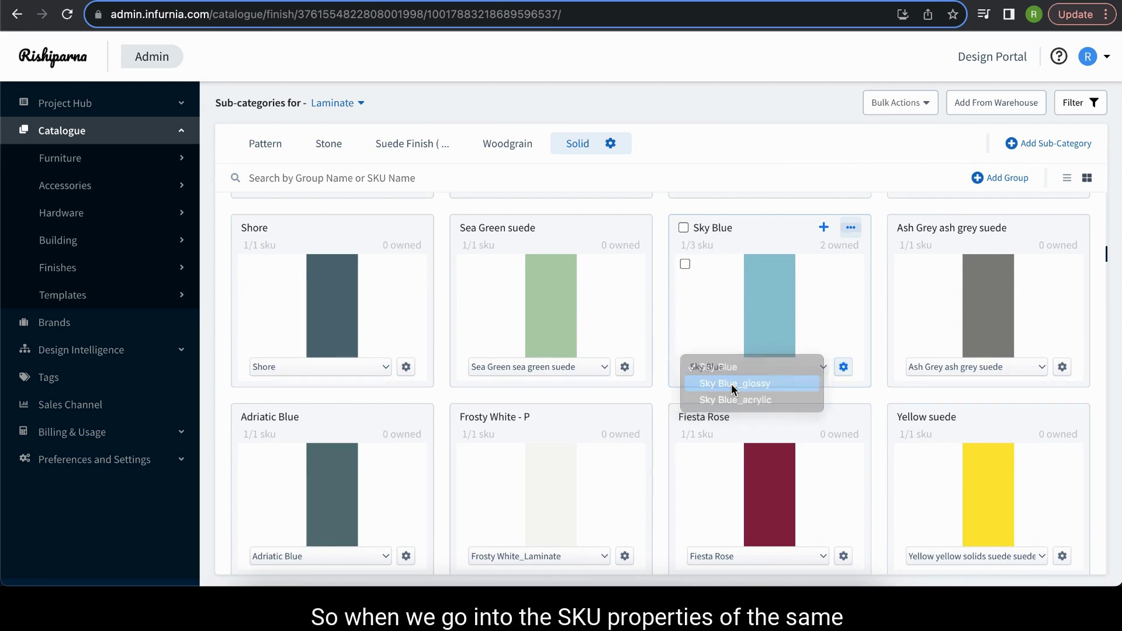
left_click(843, 368)
left_click(779, 221)
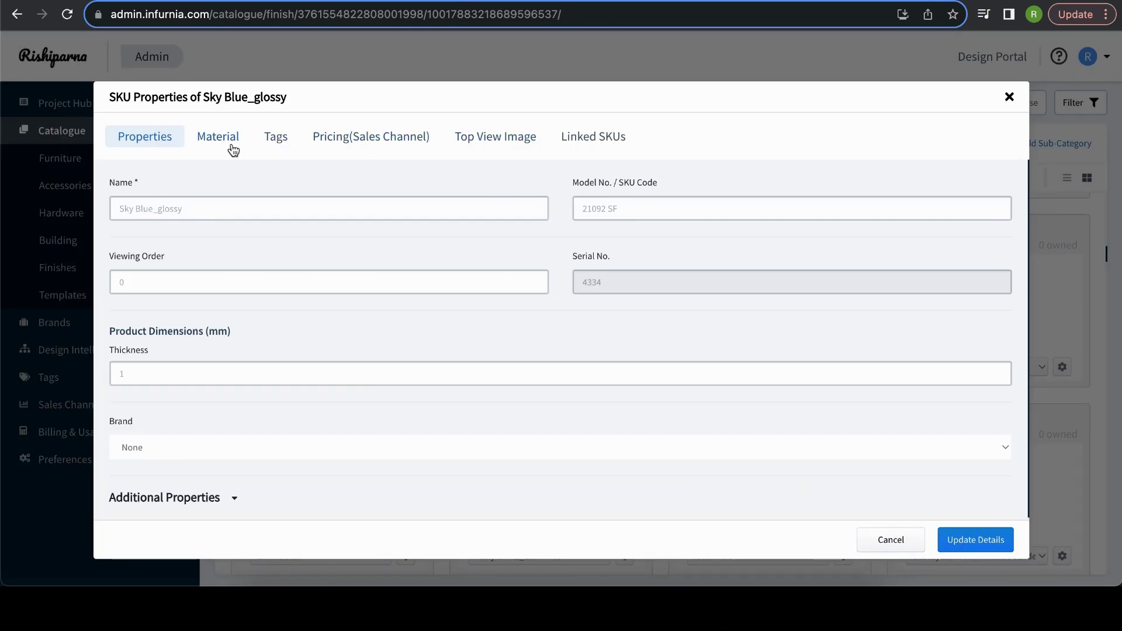
left_click(231, 146)
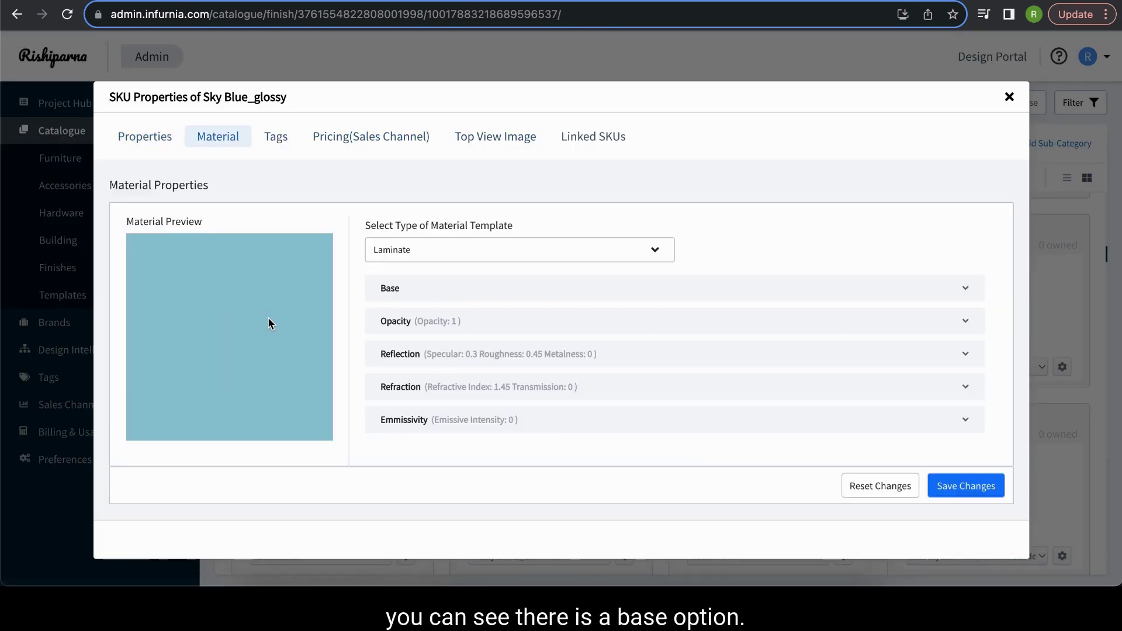
- Switch the base source of the Sky Blue_glossy laminate to Color and check the RGB colour options
left_click(437, 298)
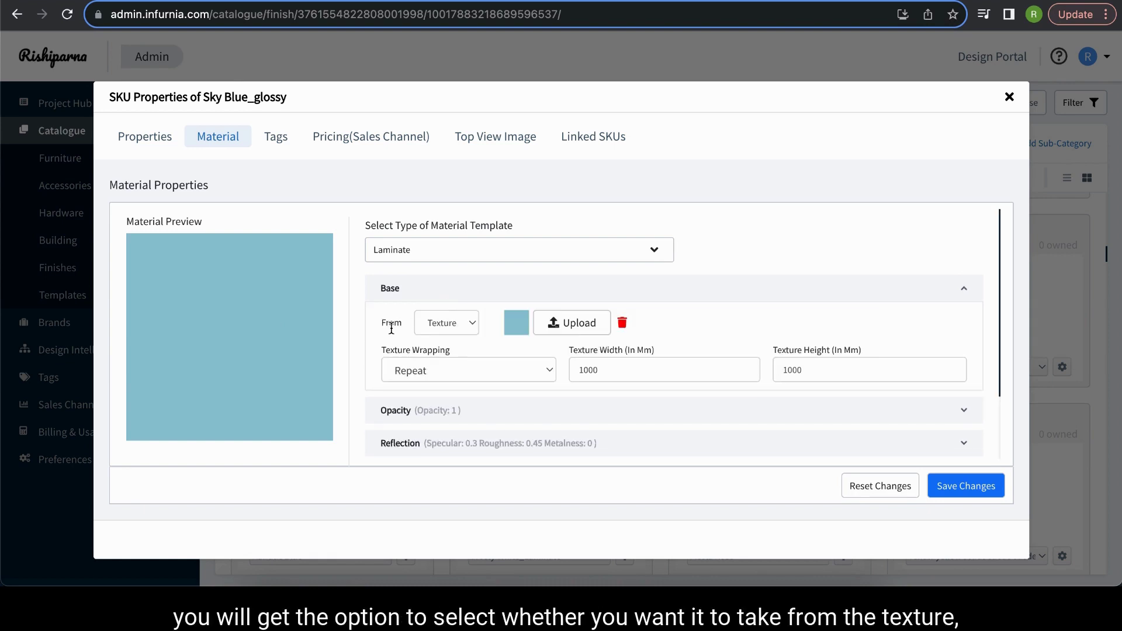
left_click(446, 325)
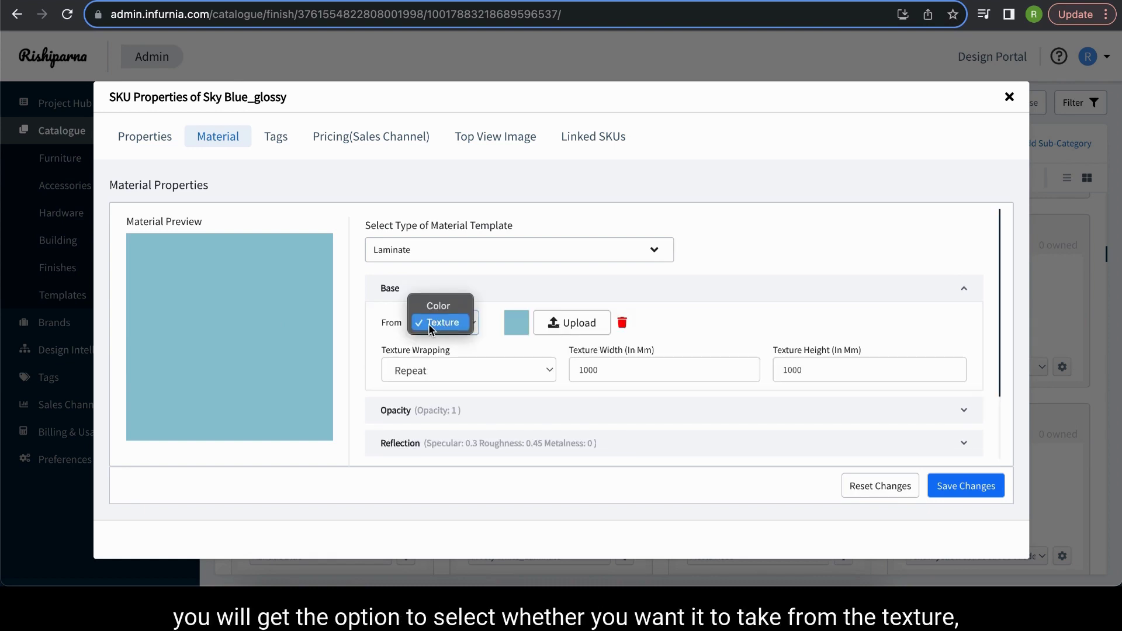
left_click(446, 324)
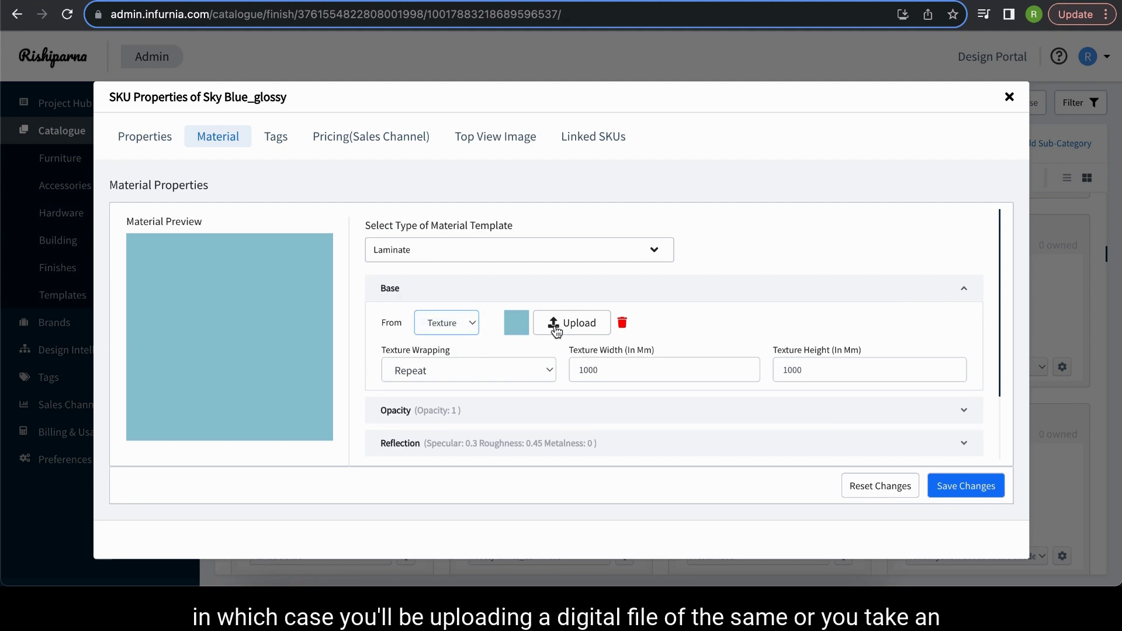
left_click(465, 325)
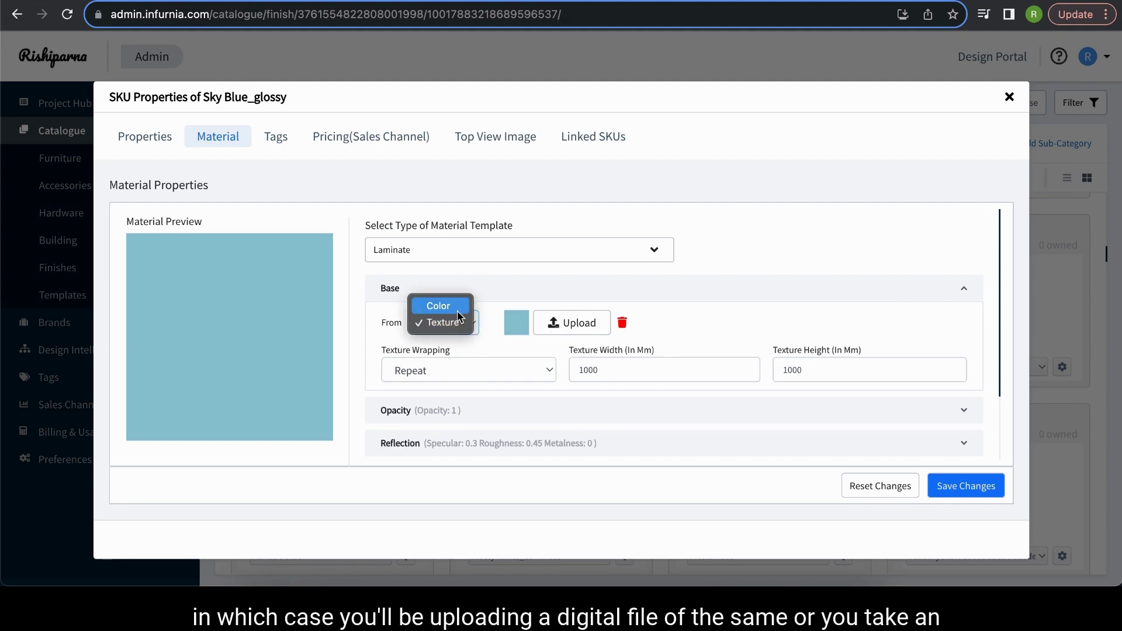
left_click(457, 311)
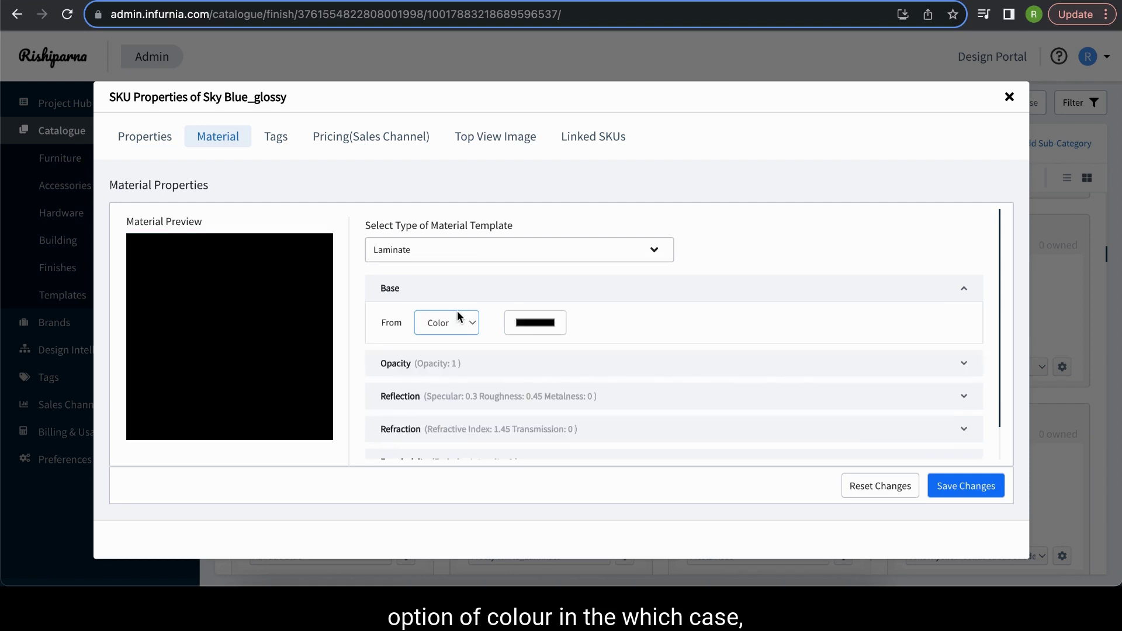
left_click(531, 325)
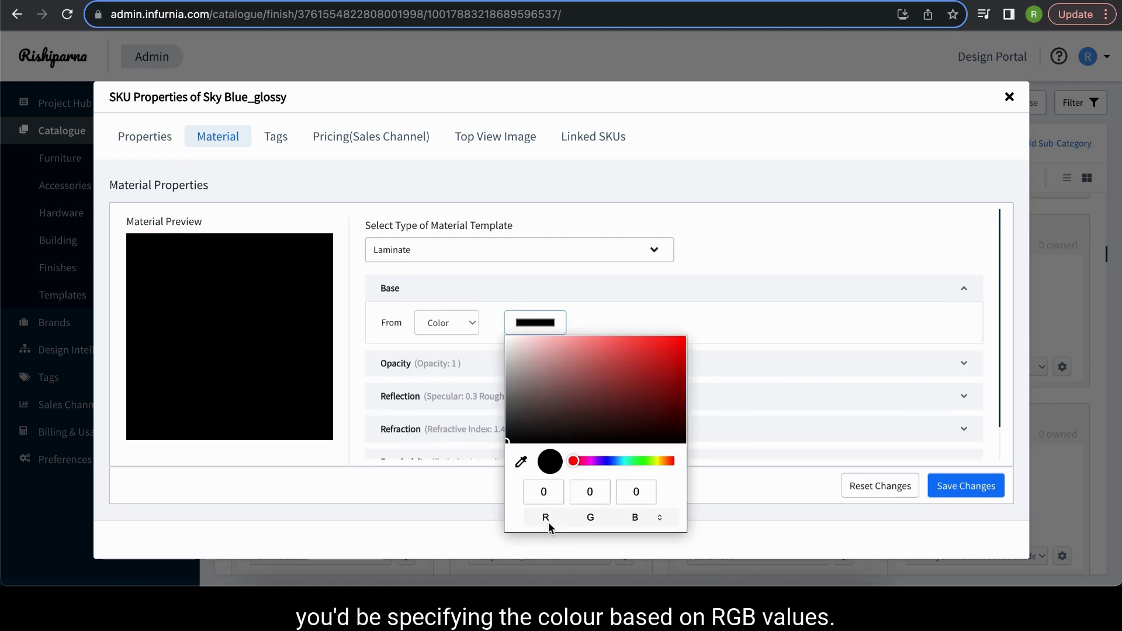
left_click(608, 322)
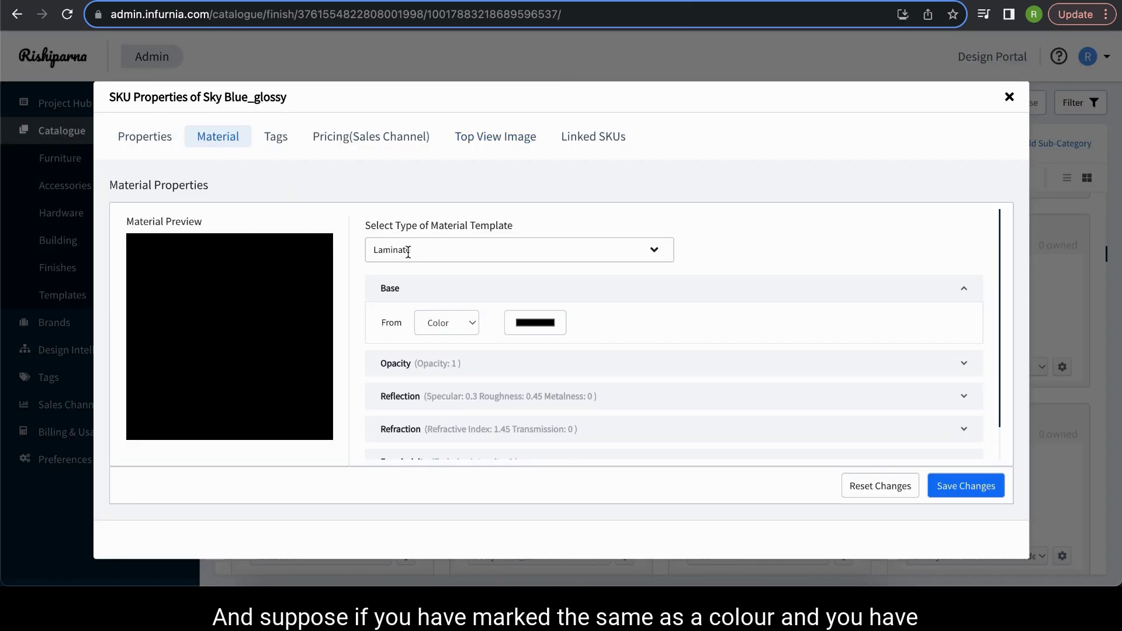
- Set the base colour of the Sky Blue_glossy laminate to a pale pinkish grey with RGB 230, 219, 219
left_click(441, 322)
left_click(534, 322)
left_click(534, 322)
left_click(515, 347)
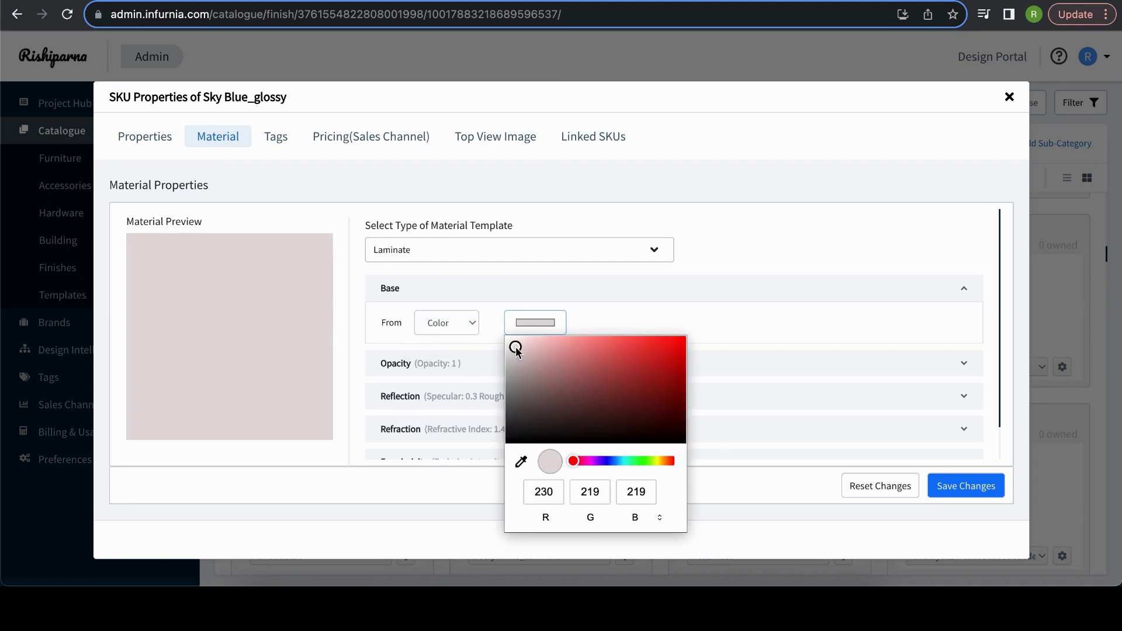
left_click(753, 221)
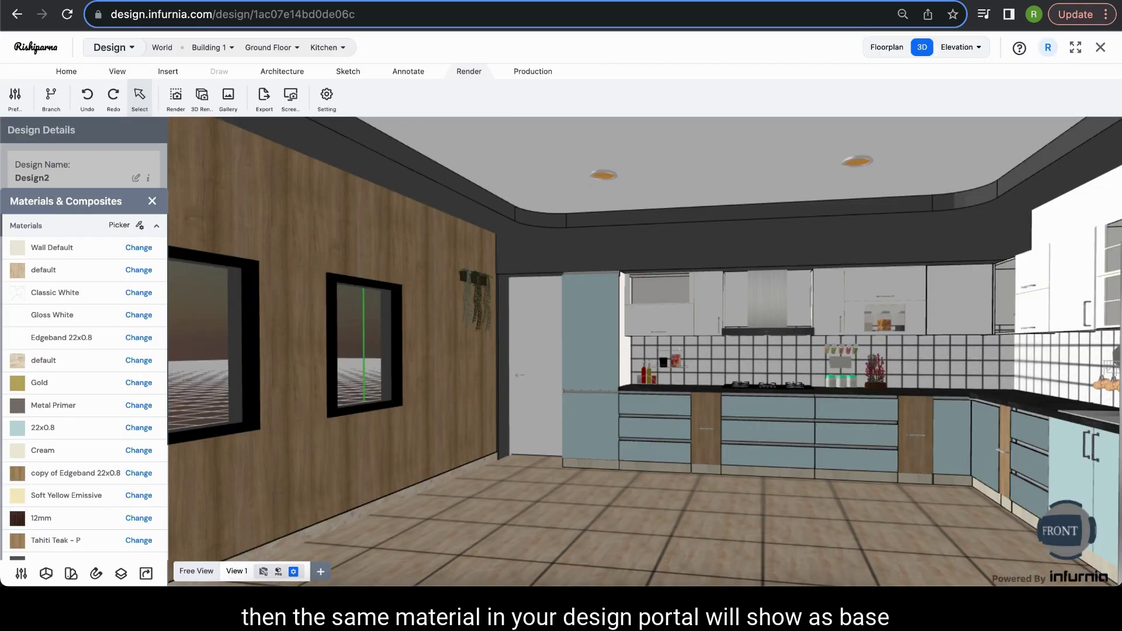
- In the design portal, compare the base, opacity and reflection settings of the Wall Default paint and the Tahiti Teak - P laminate
left_click(138, 248)
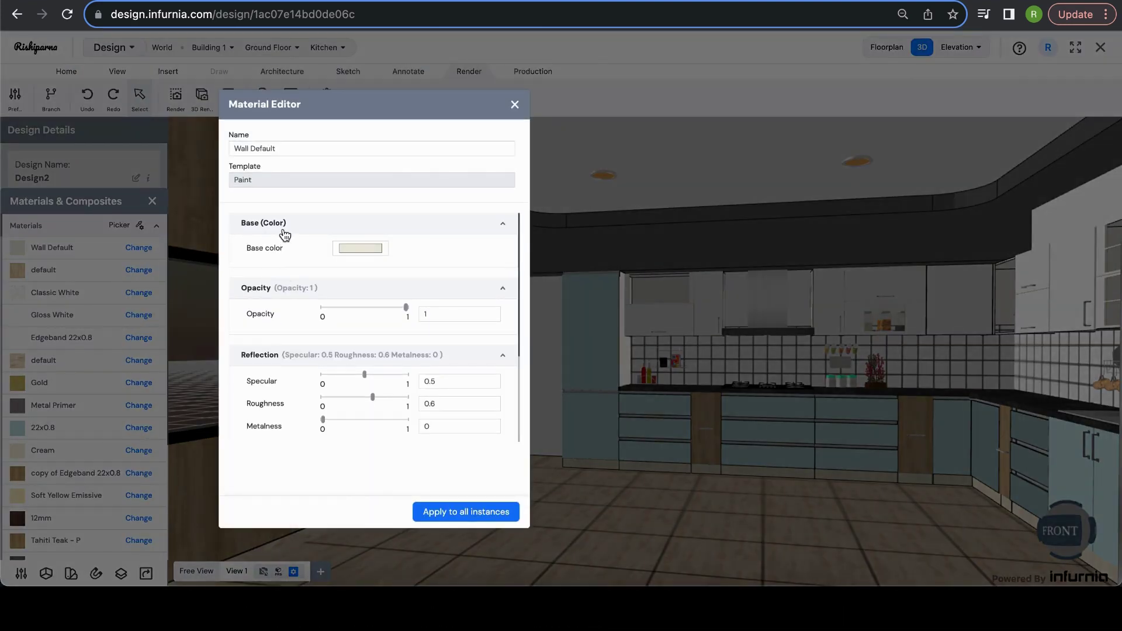
left_click(349, 250)
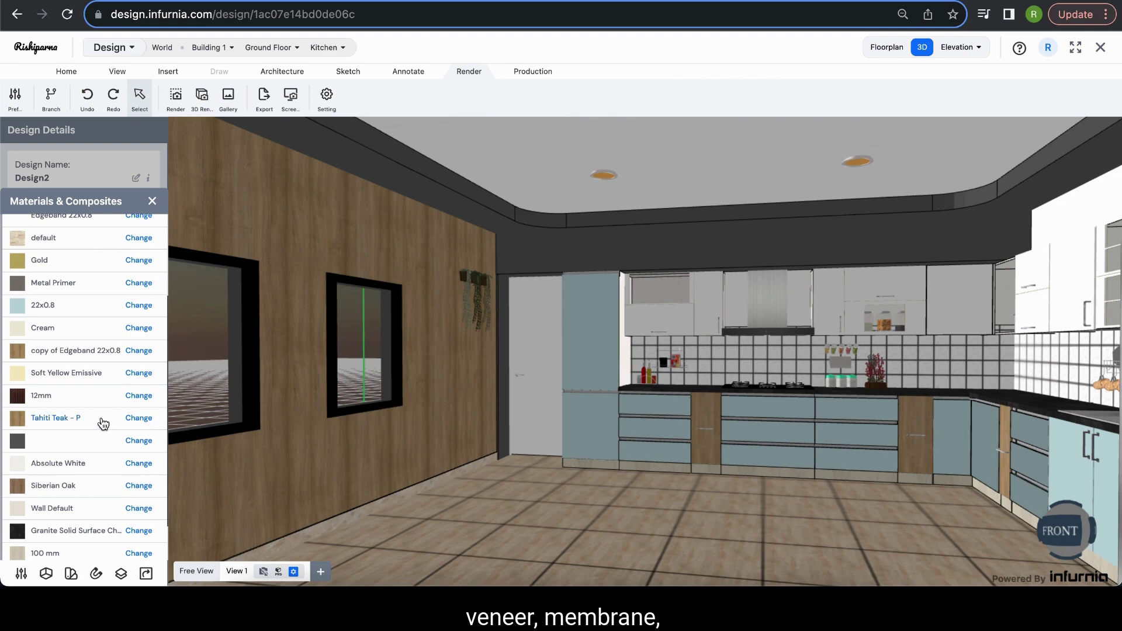
left_click(137, 417)
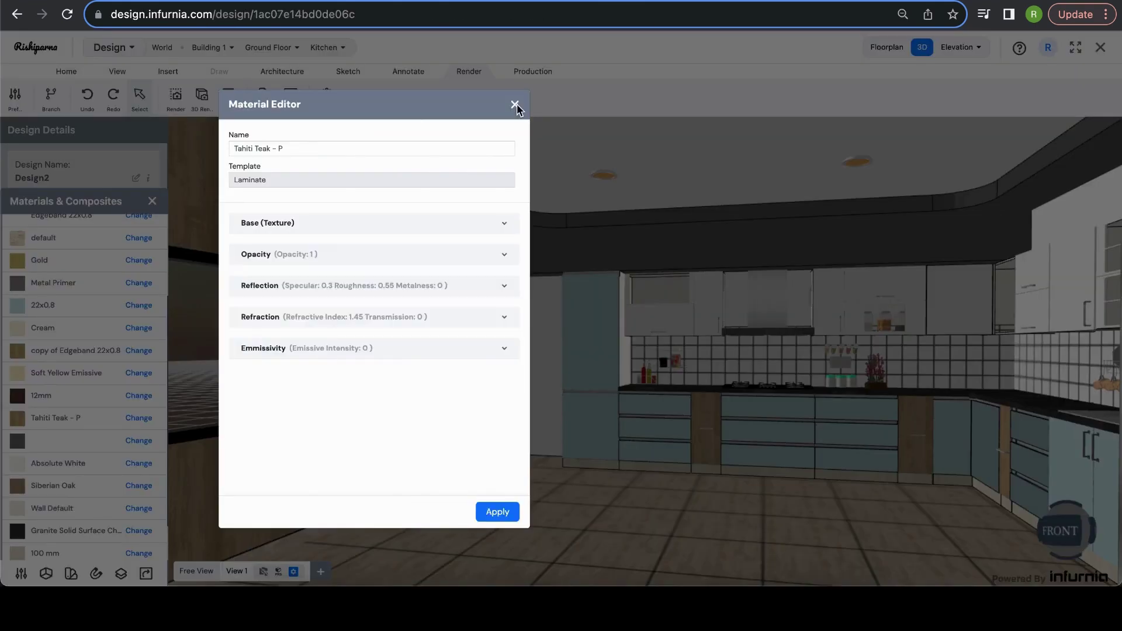
left_click(515, 104)
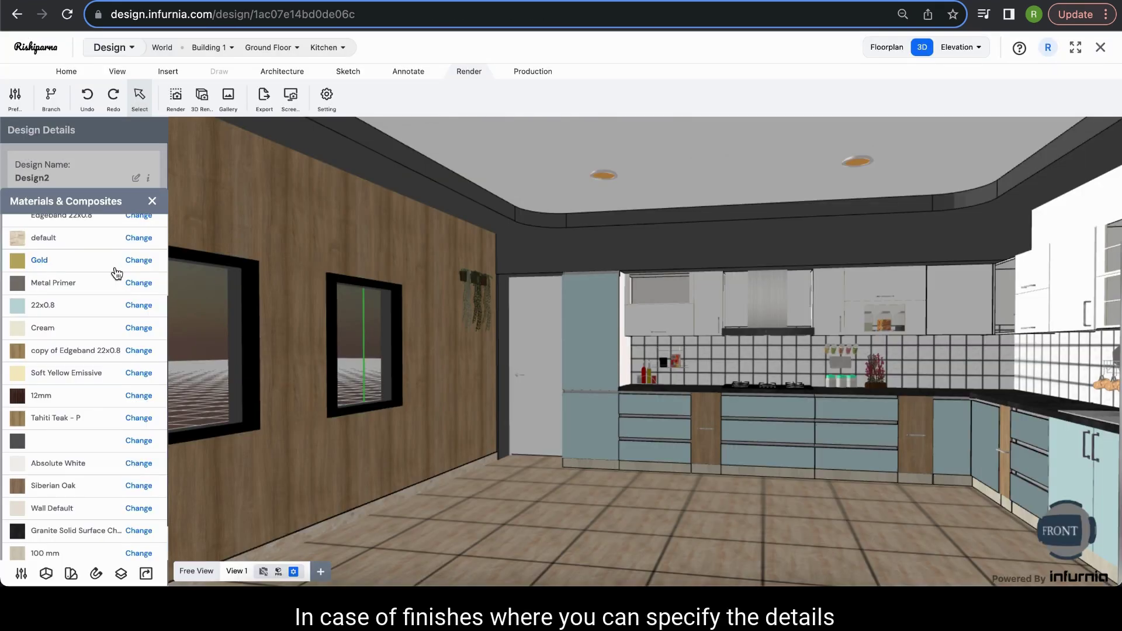
scroll(102, 316, "up", 4)
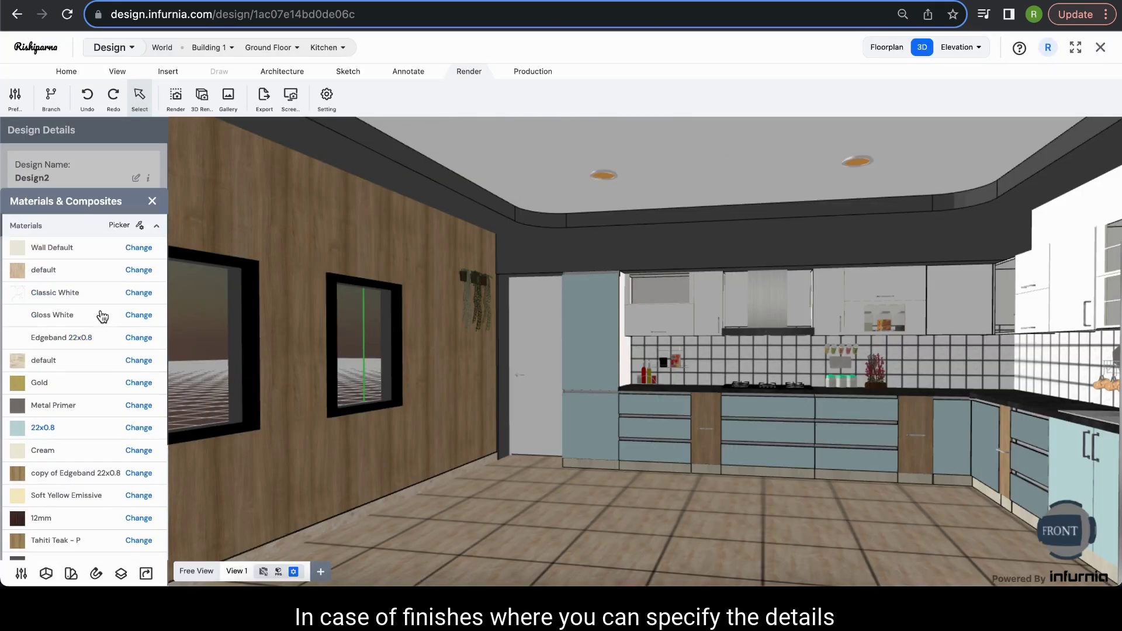
left_click(139, 247)
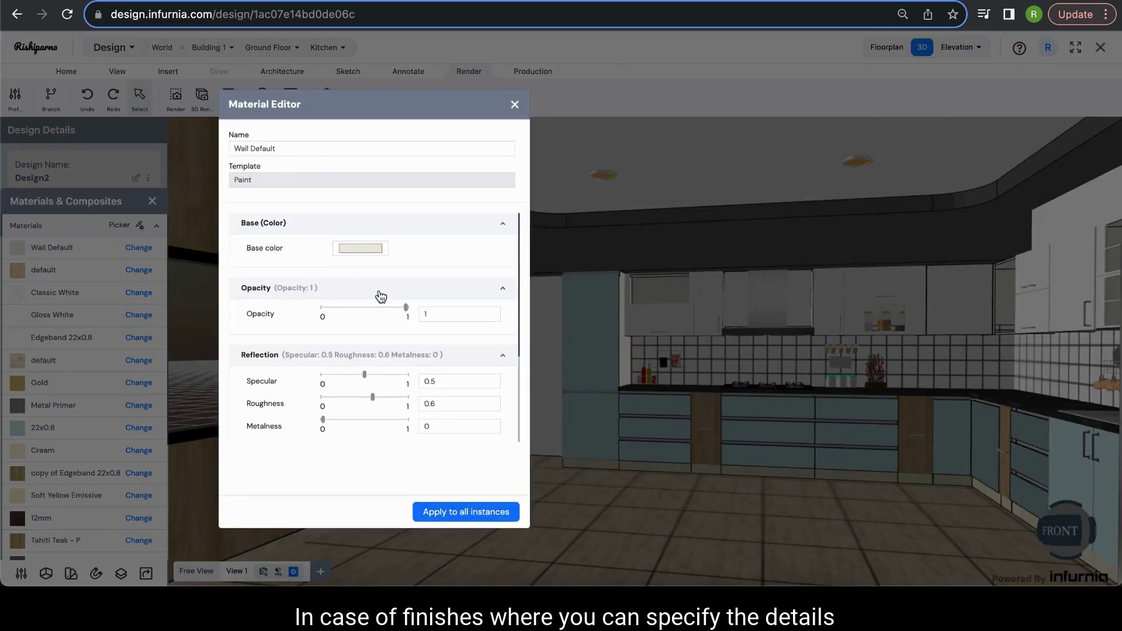
left_click(346, 247)
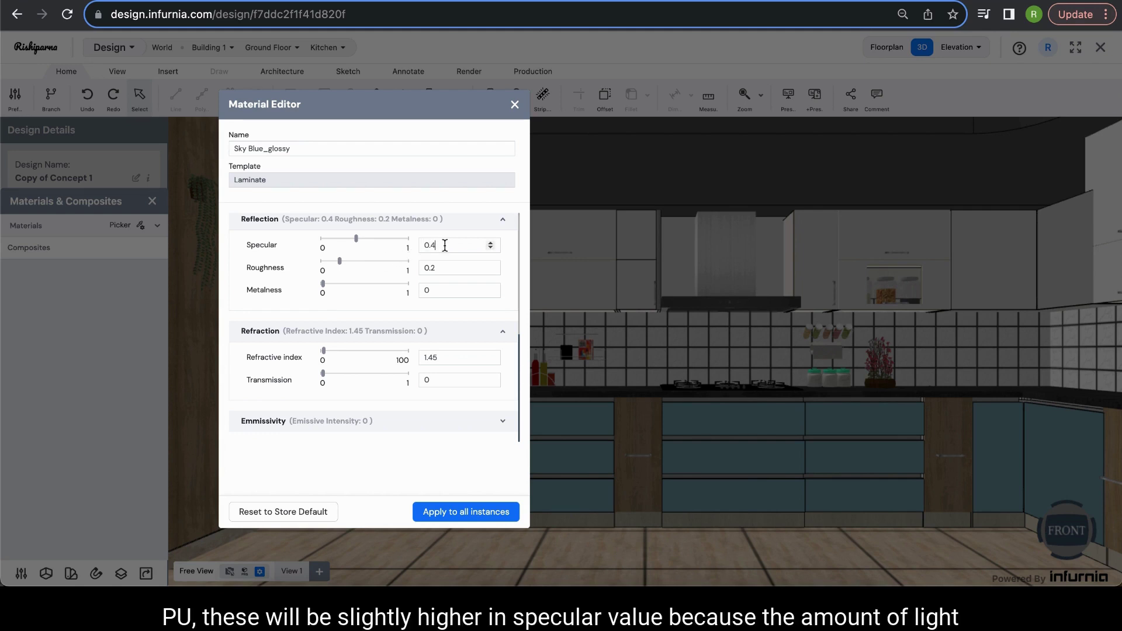
- Try specular values of 0.7, 0.9 and 0.2 in the reflection settings of the Sky Blue_glossy laminate
left_click_drag(444, 245, 416, 247)
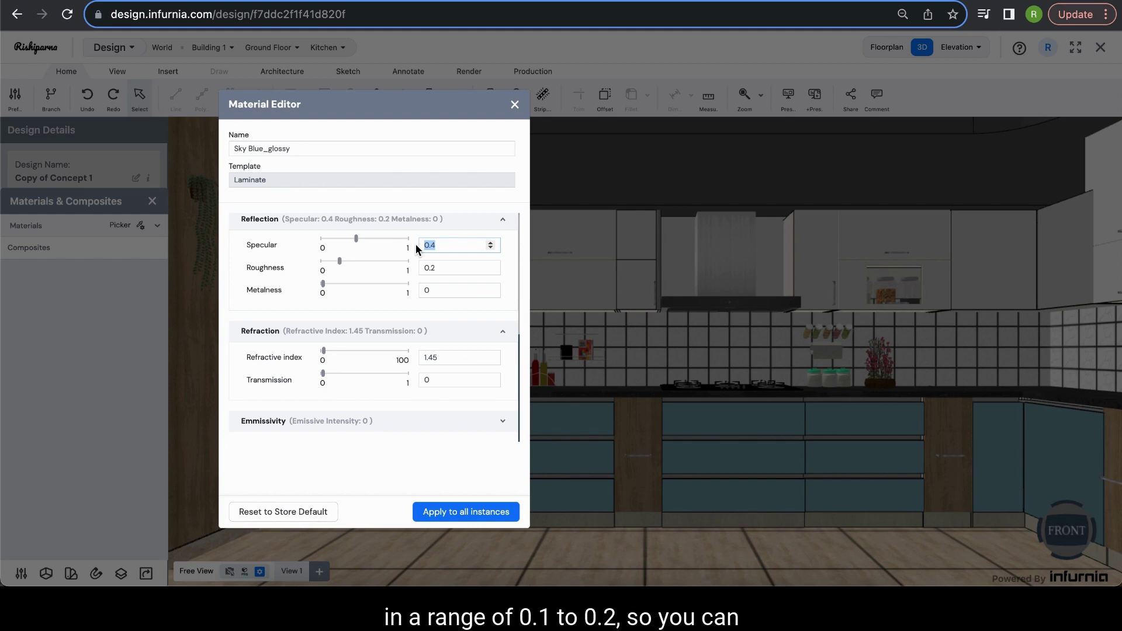
left_click_drag(356, 239, 383, 246)
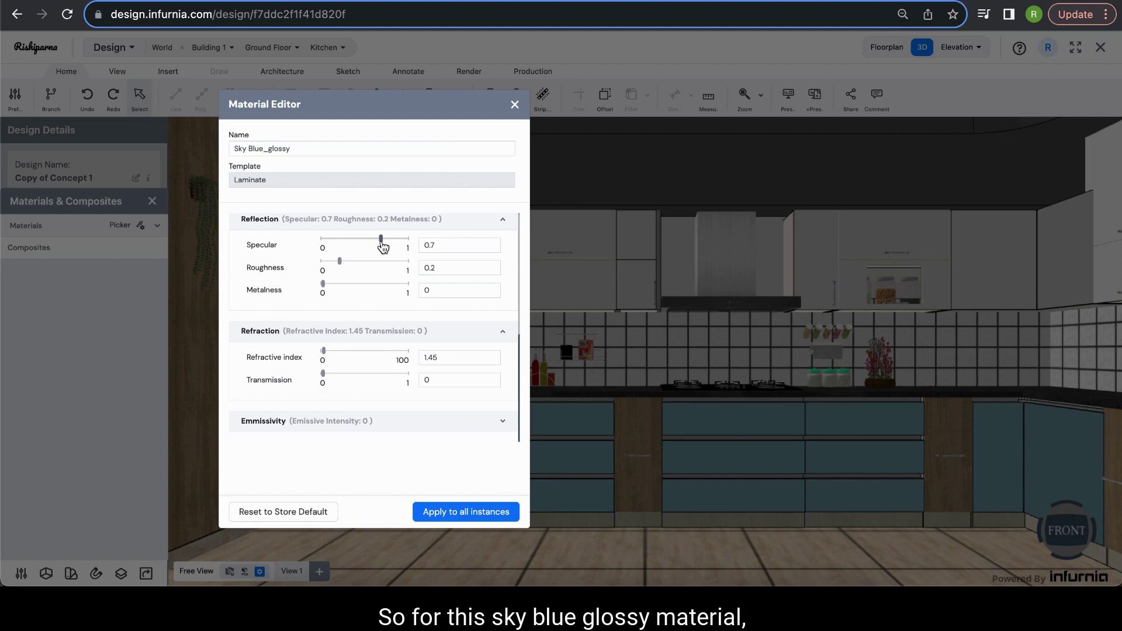
left_click(449, 244)
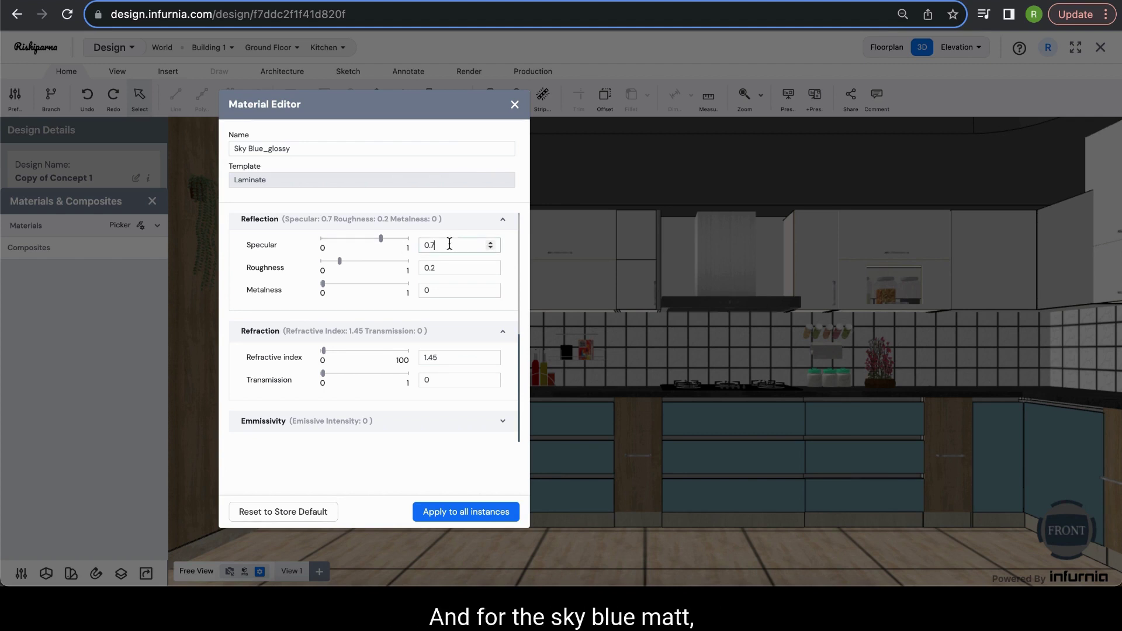
key("BackSpace")
type("9")
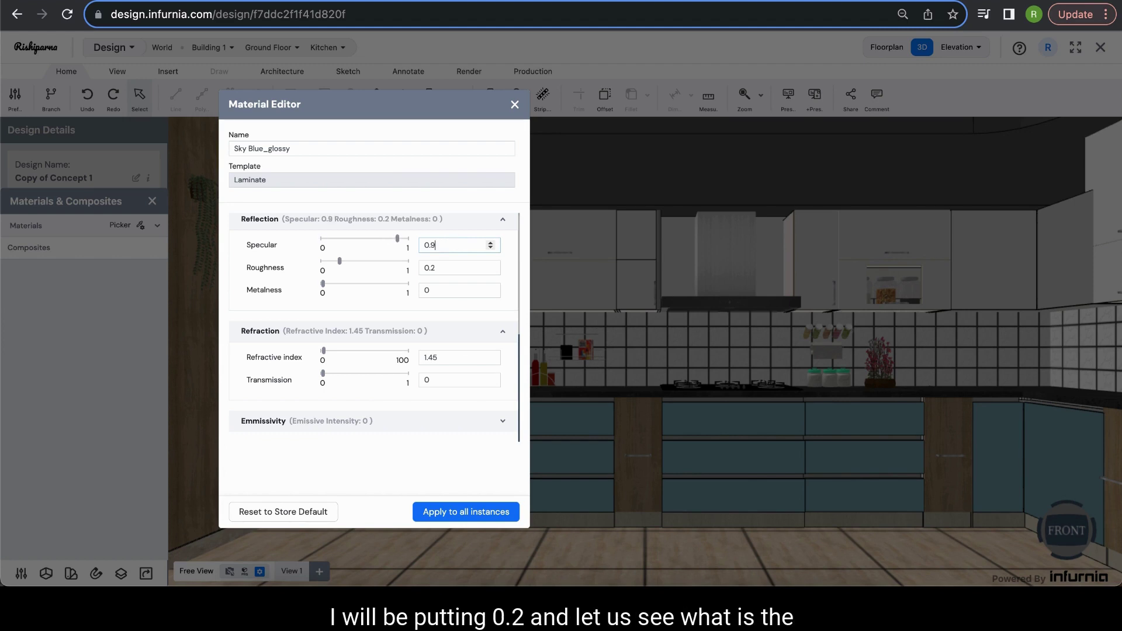
key("BackSpace")
type("2")
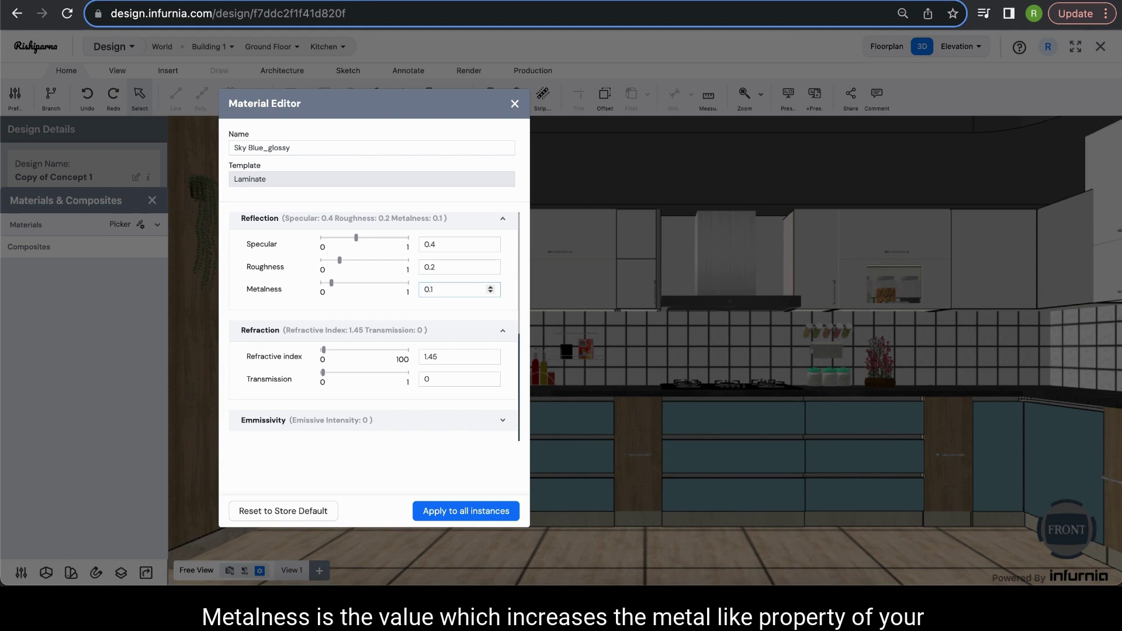
- Try a metalness of 0.2 for the Sky Blue_glossy laminate and return the value to 0.1
key("BackSpace")
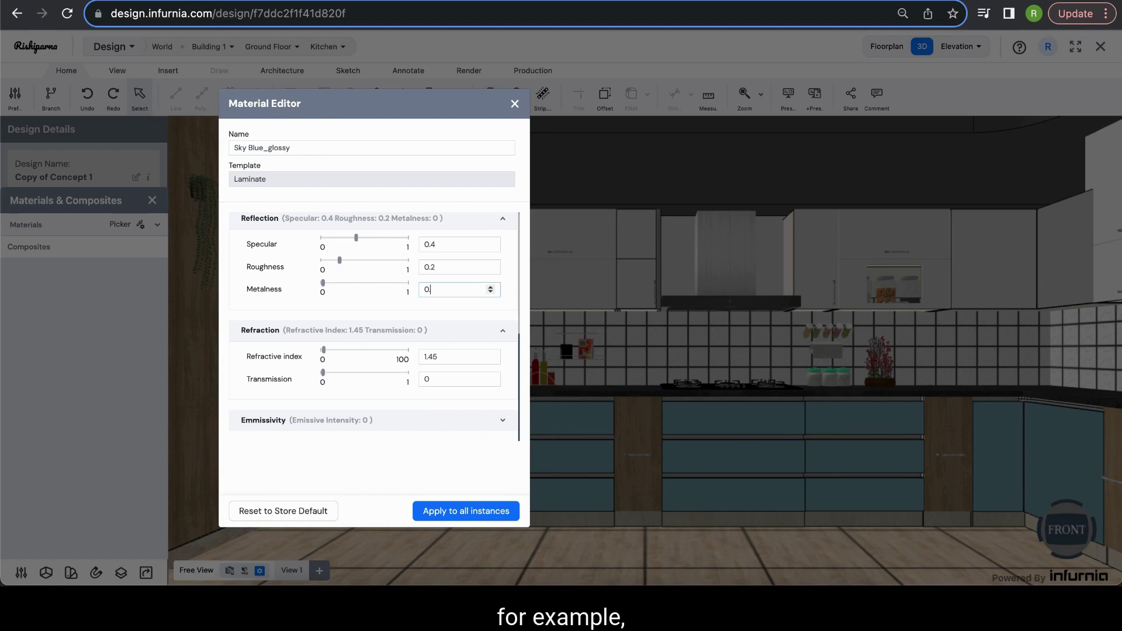
type("2")
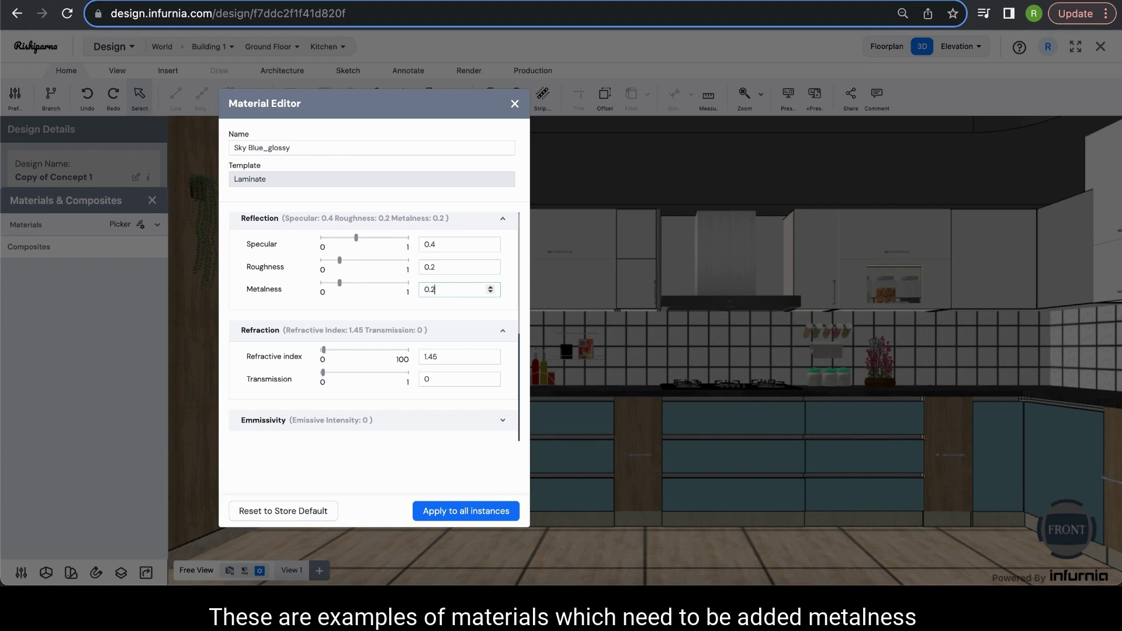
key("BackSpace")
key("BackSpace")
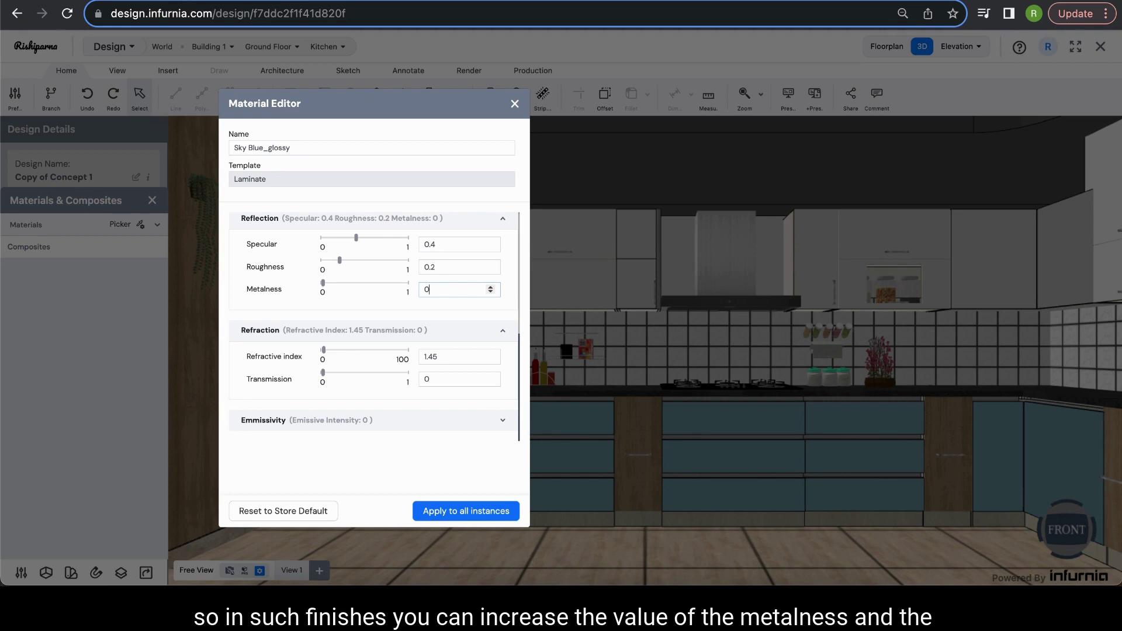
type("0")
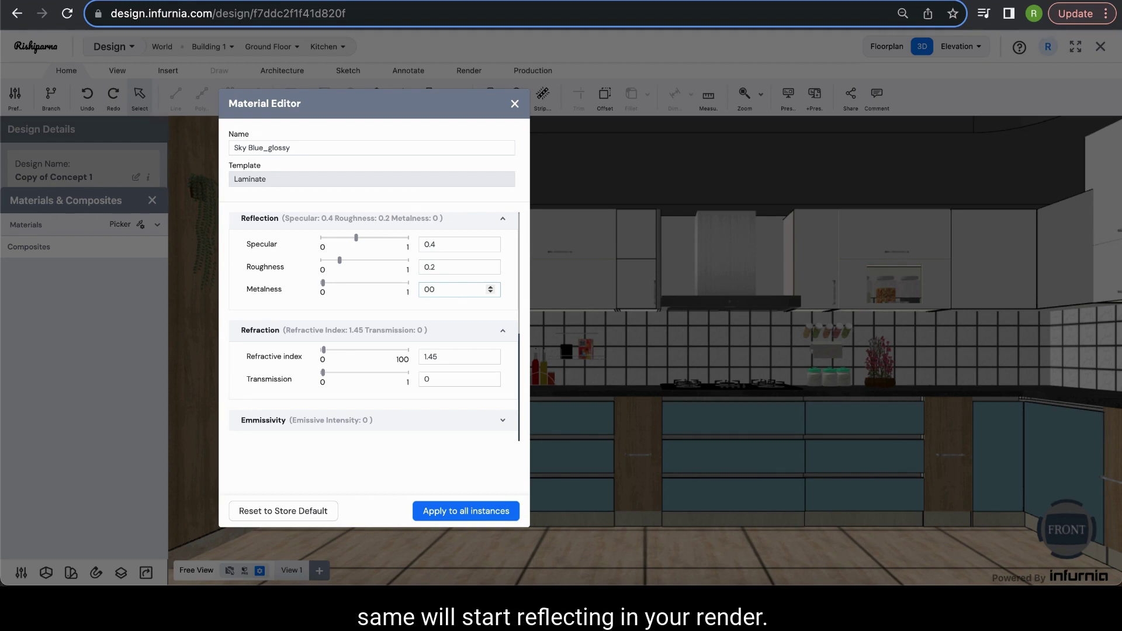
type(".1")
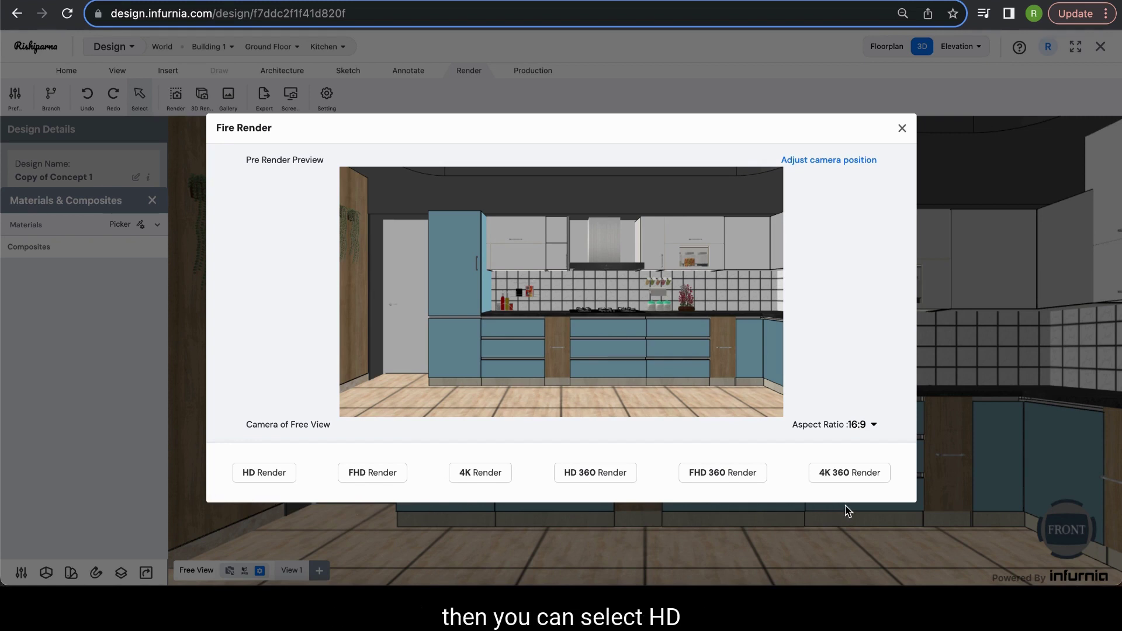
- Start a 4K 360 render of the kitchen from the Free View camera
left_click(849, 472)
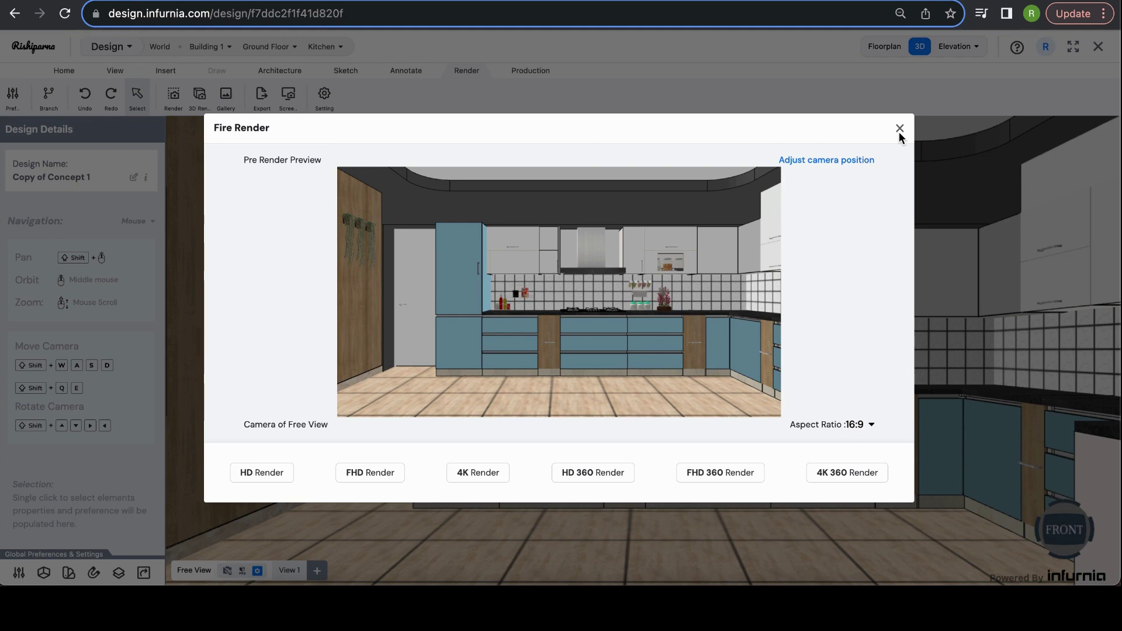
- Try the 1:1, 16:9 and 4:3 aspect ratios for the Free View render preview and return the ratio to 16:9
left_click(899, 128)
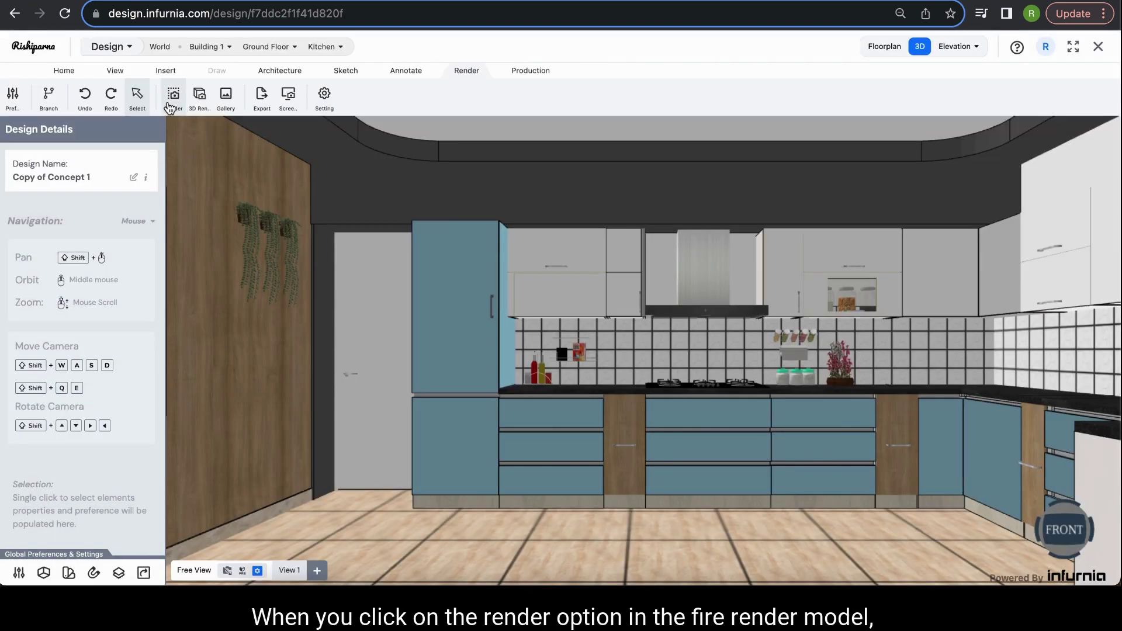
left_click(173, 101)
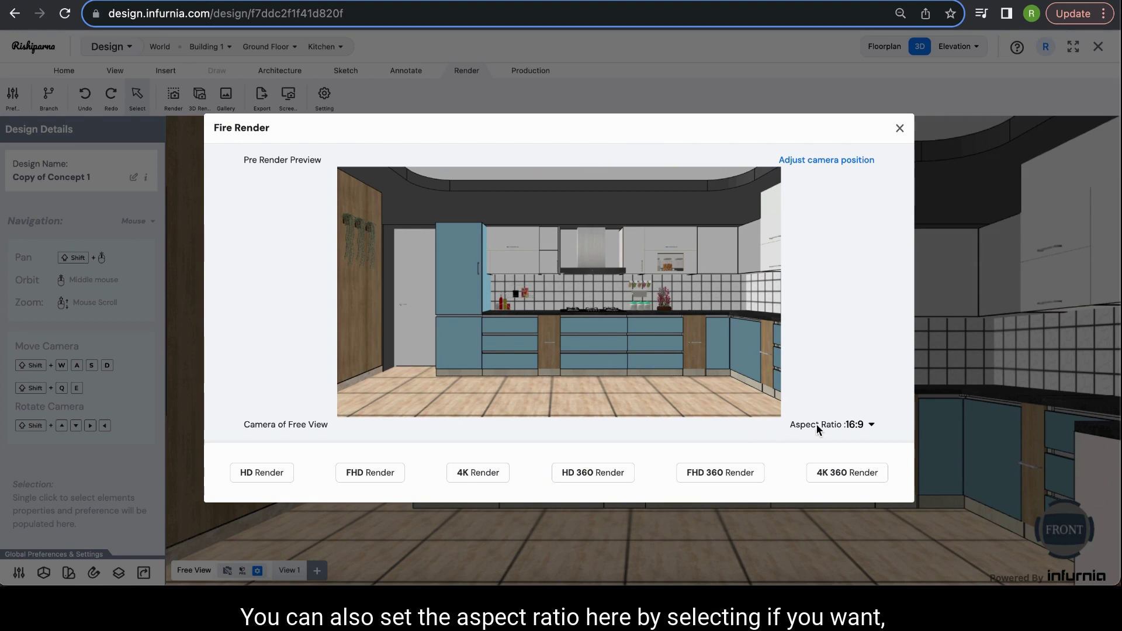
left_click(866, 426)
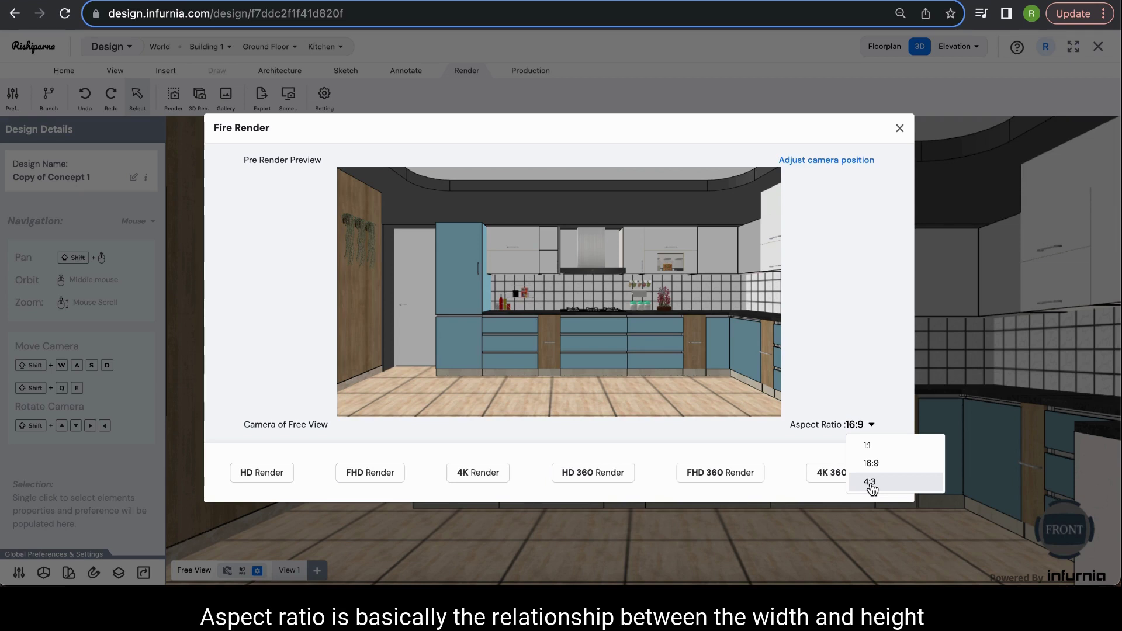
left_click(870, 447)
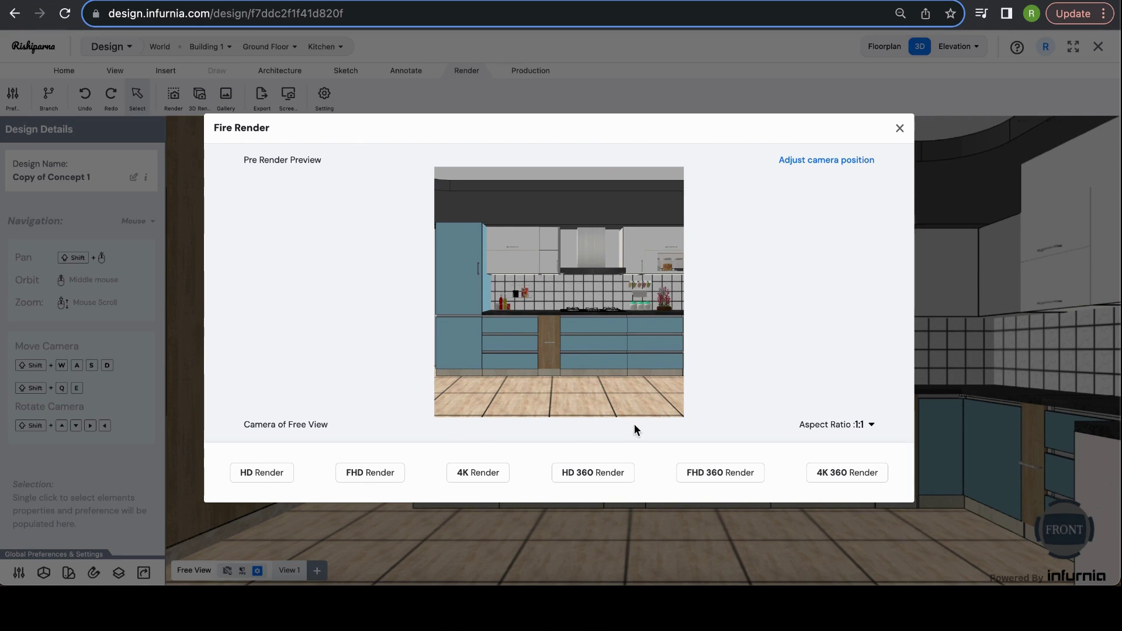
left_click(870, 427)
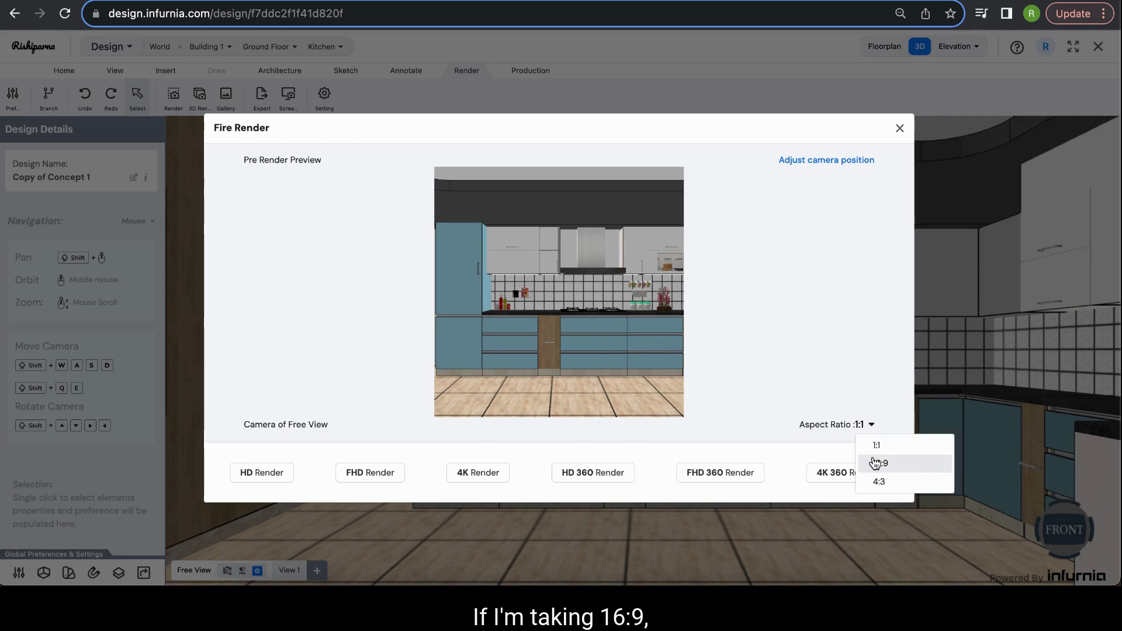
left_click(876, 463)
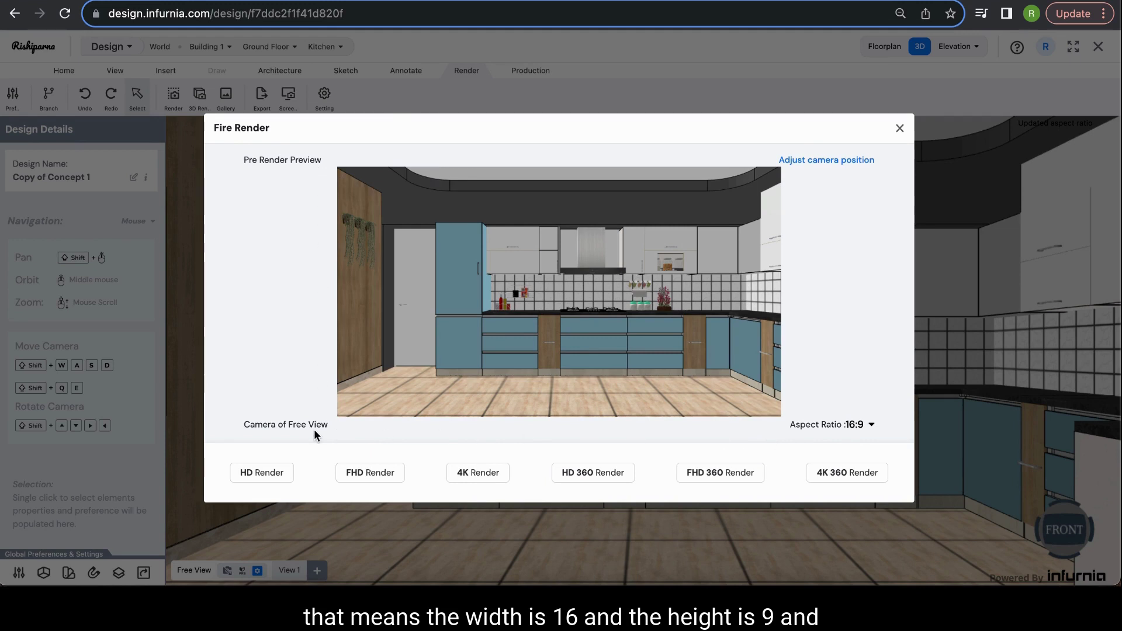
left_click(871, 427)
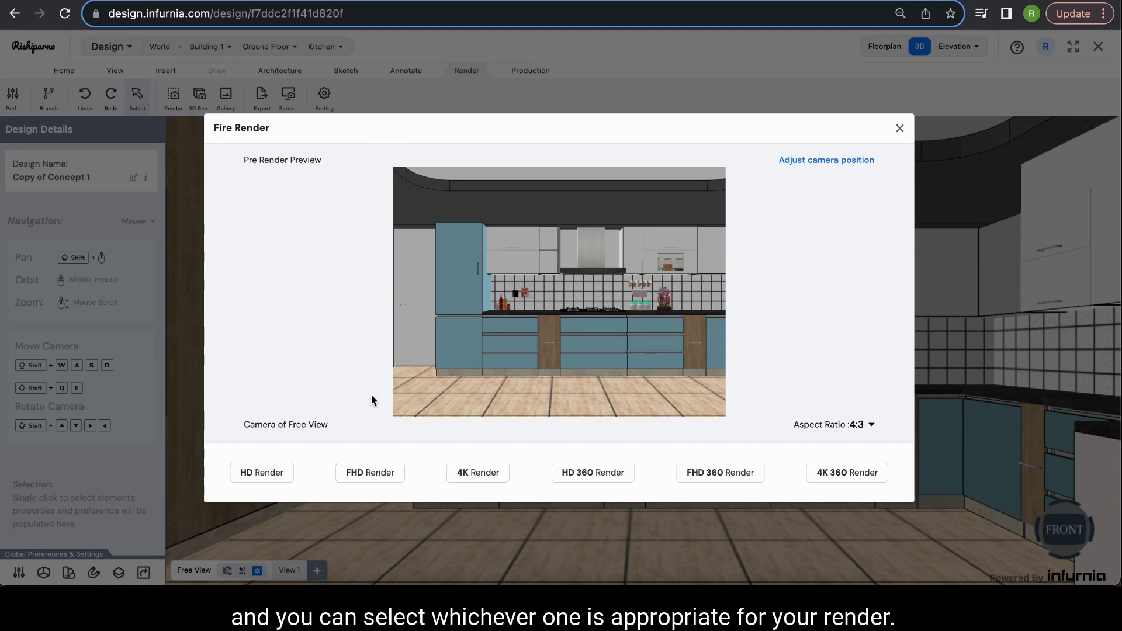
left_click(863, 425)
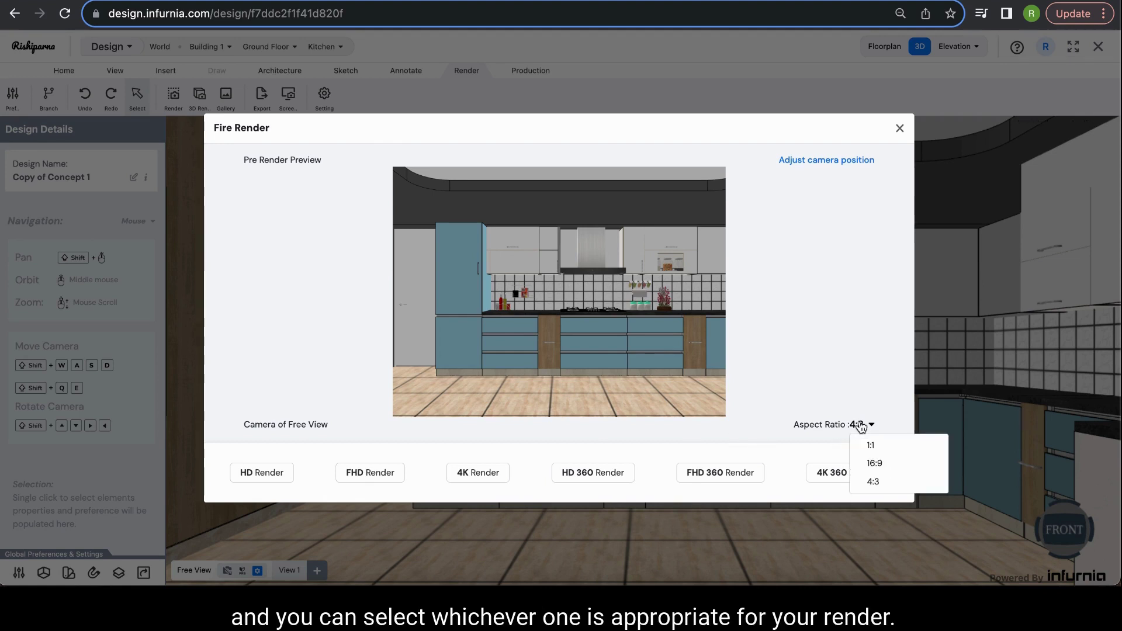
left_click(867, 463)
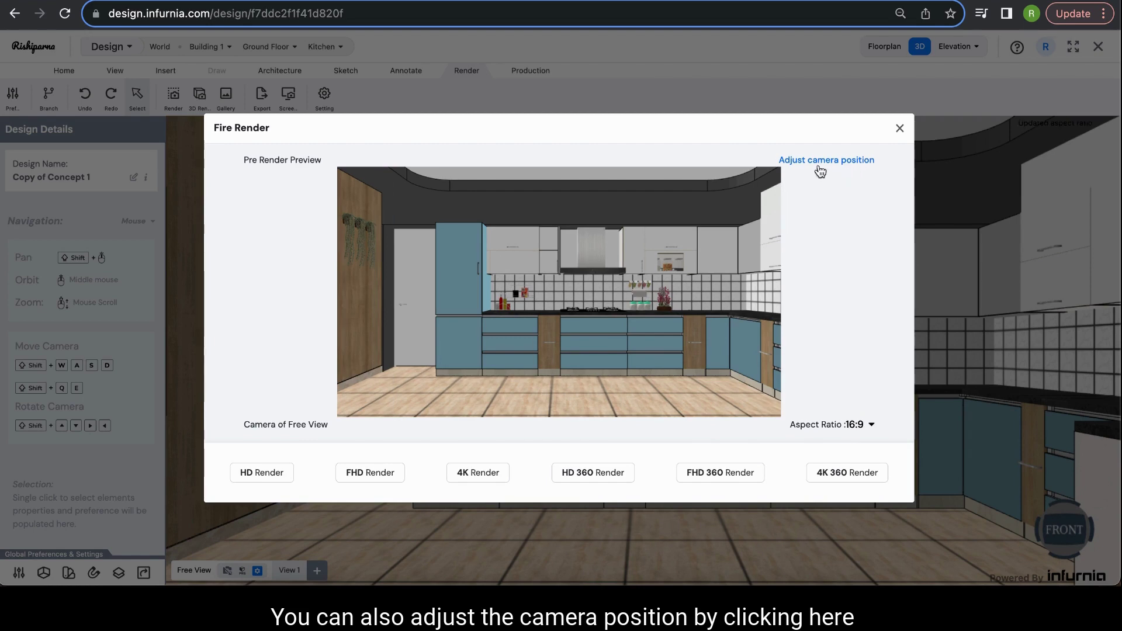
- Adjust the Free View camera position in the floorplan, rotating the camera towards the fridge side and swinging it back the other way
left_click(848, 160)
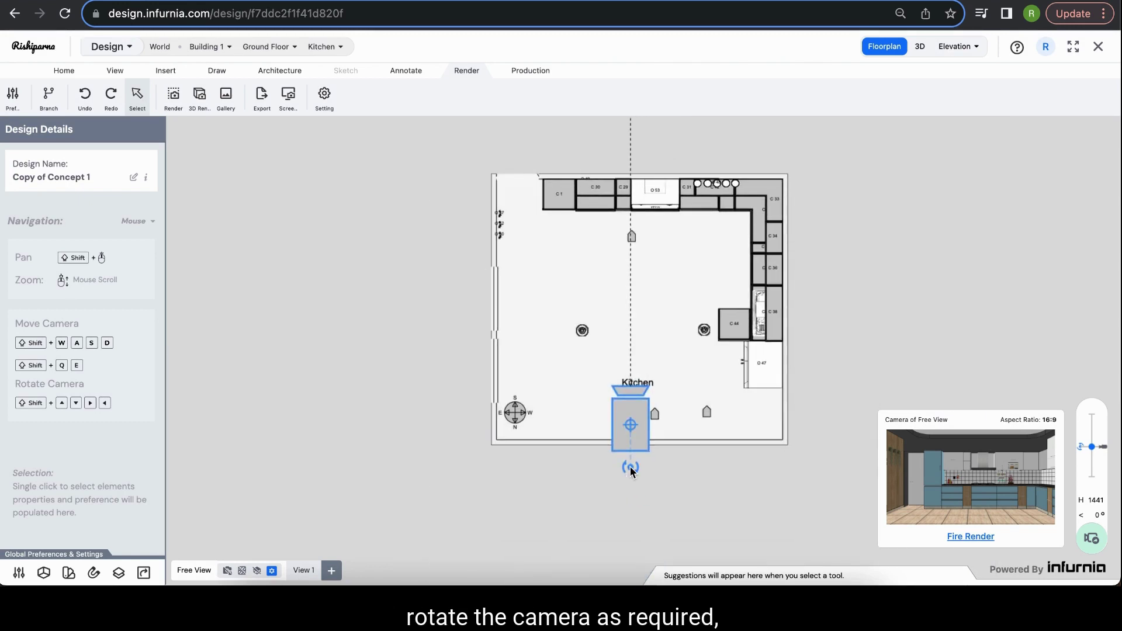
left_click_drag(631, 470, 608, 465)
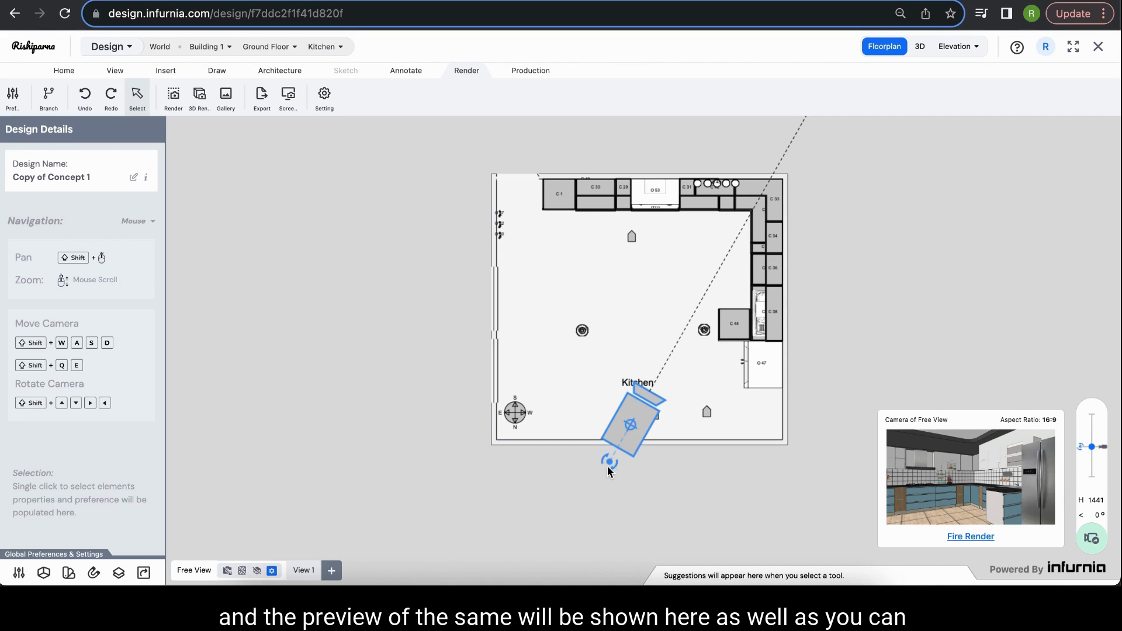
left_click_drag(608, 465, 651, 464)
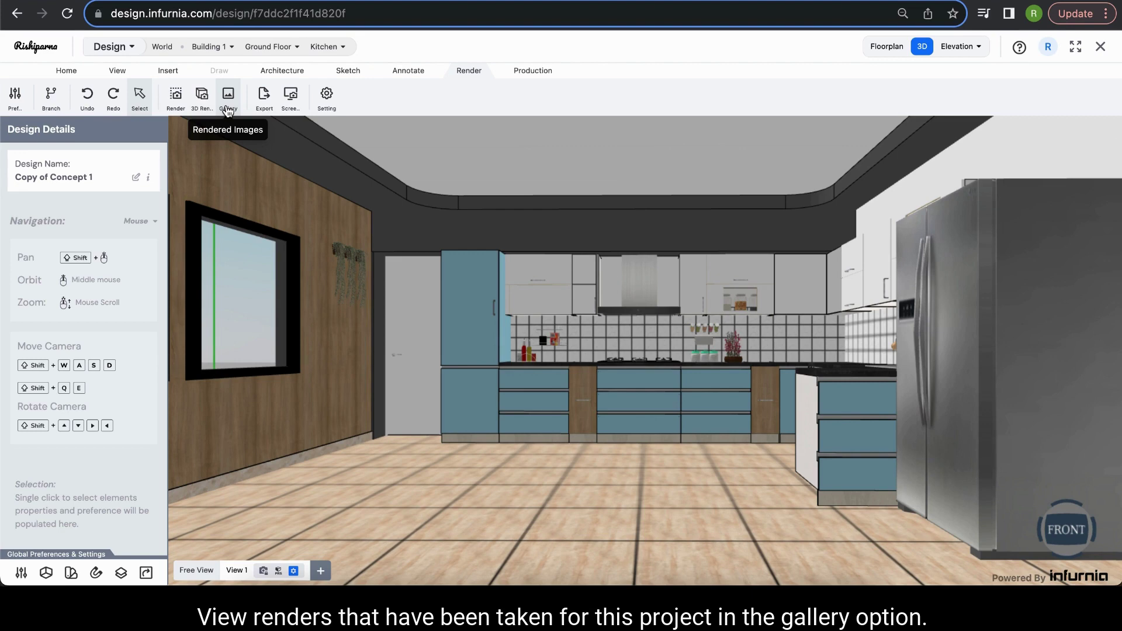
- Browse the project's HD render outputs and download the first render
left_click(228, 104)
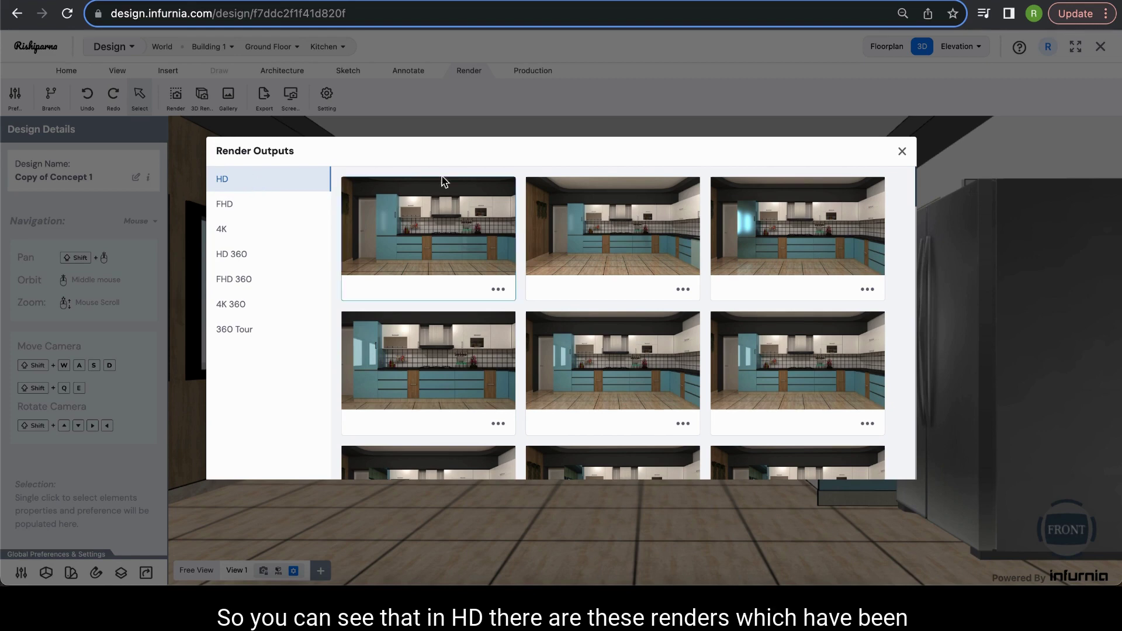
scroll(723, 326, "down", 15)
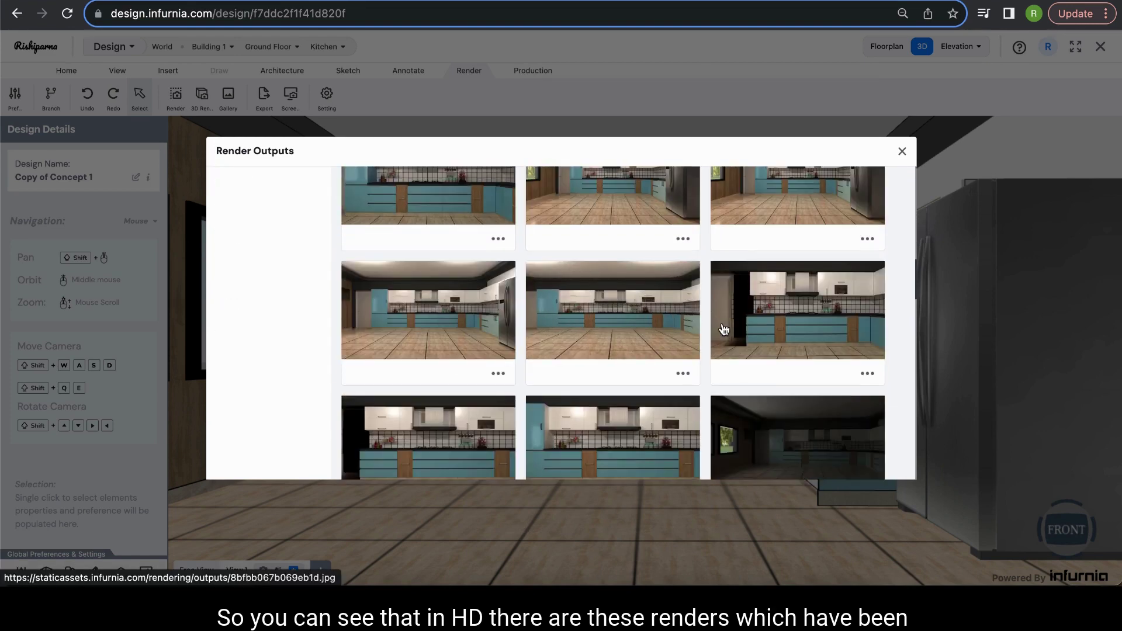
scroll(723, 325, "up", 15)
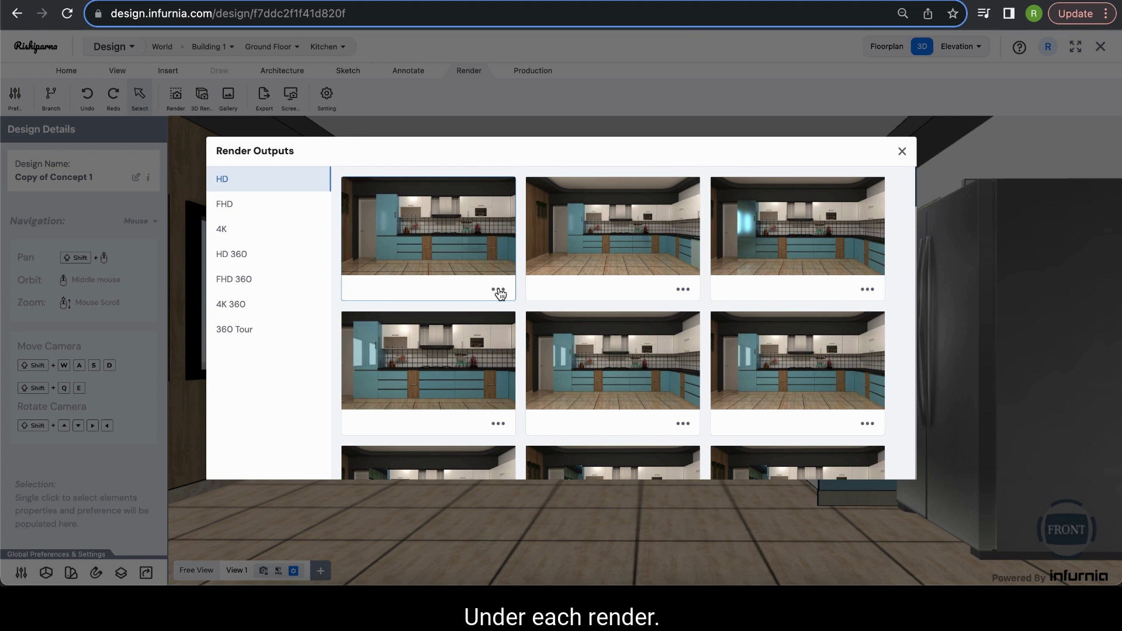
left_click(498, 290)
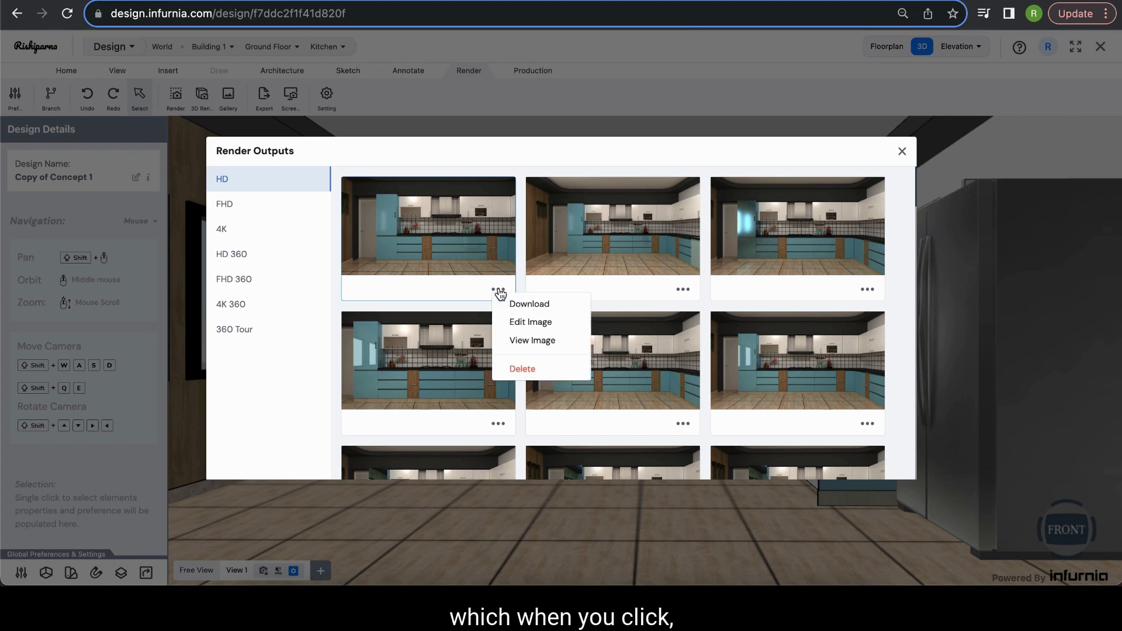
left_click(536, 305)
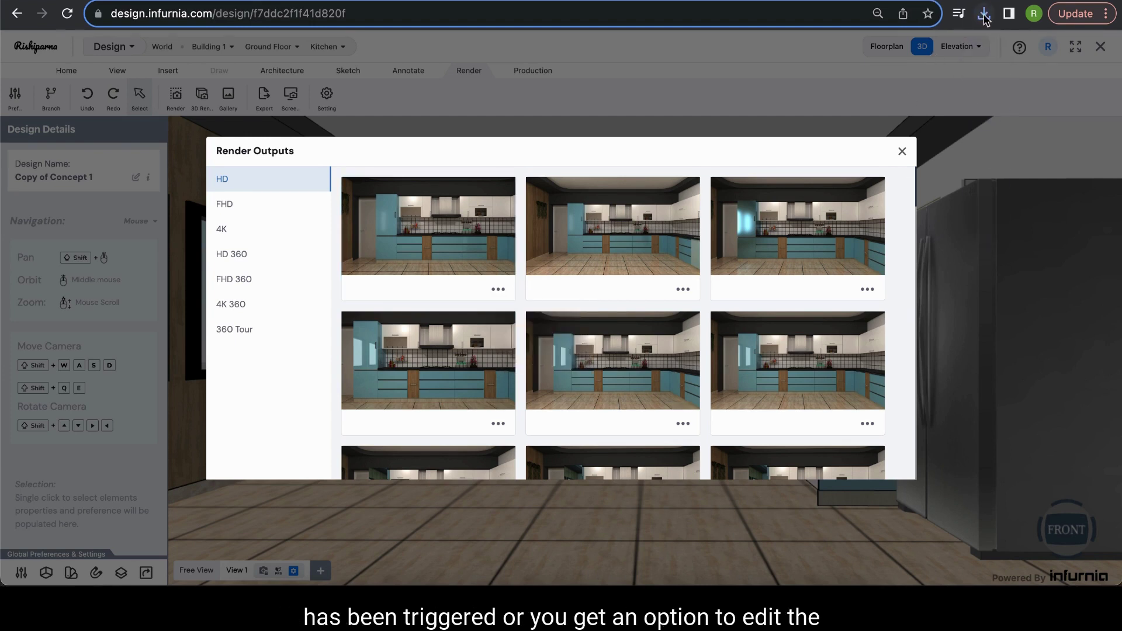
- View the first HD render as a full-size image and return to the design's render outputs
left_click(498, 290)
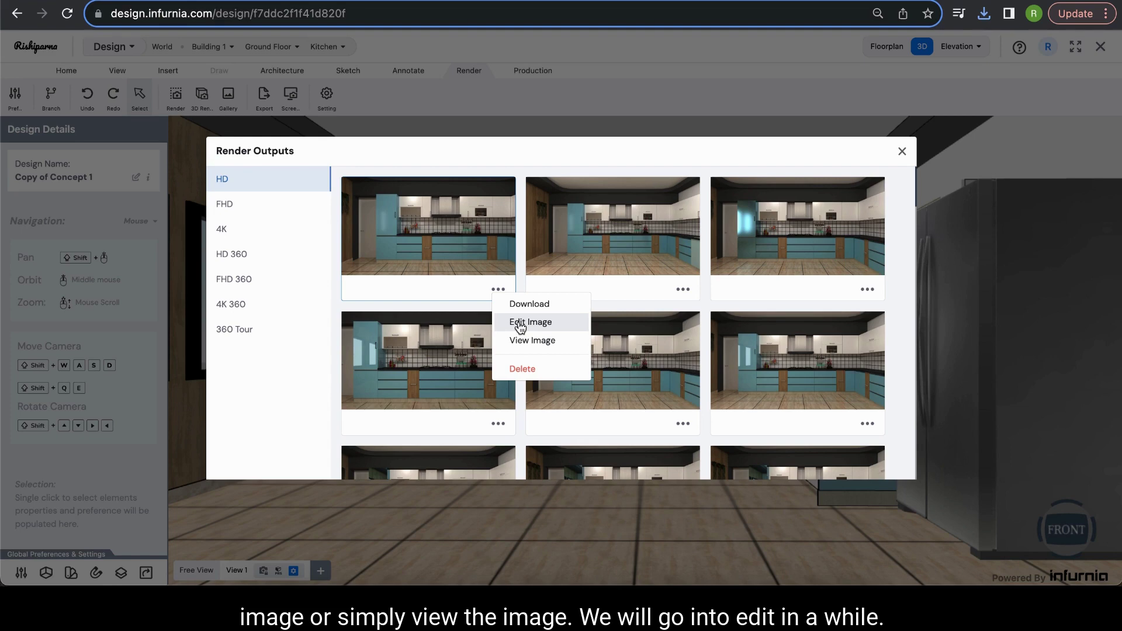
left_click(527, 343)
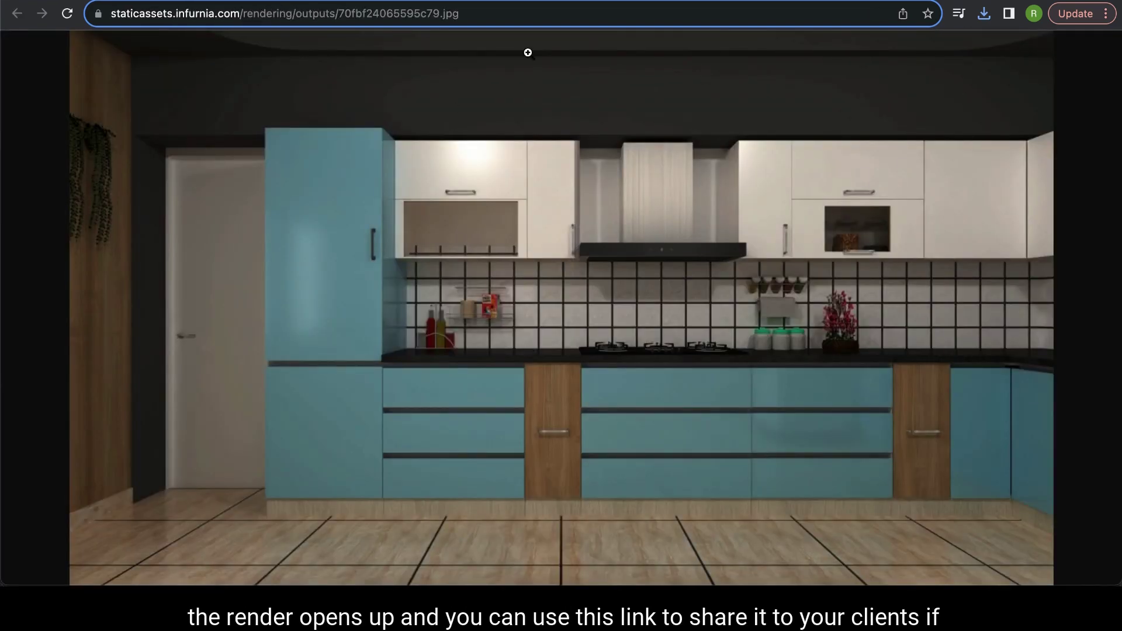
left_click(135, 18)
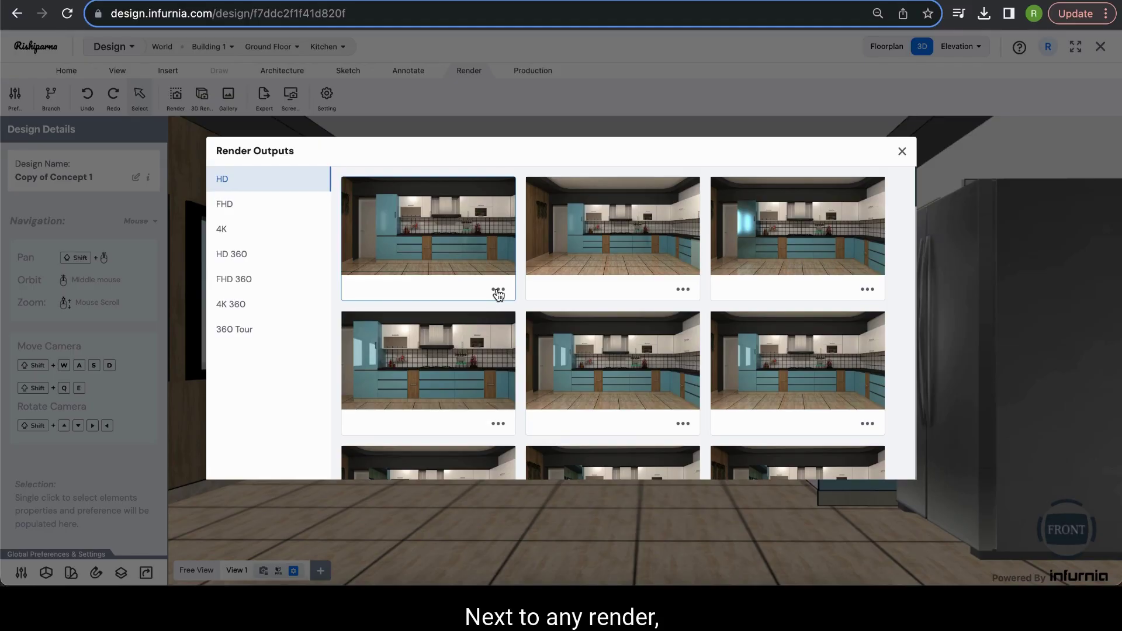
- Edit the first HD render with higher brightness, contrast and saturation, slightly more sharpness and a cooler temperature
left_click(498, 291)
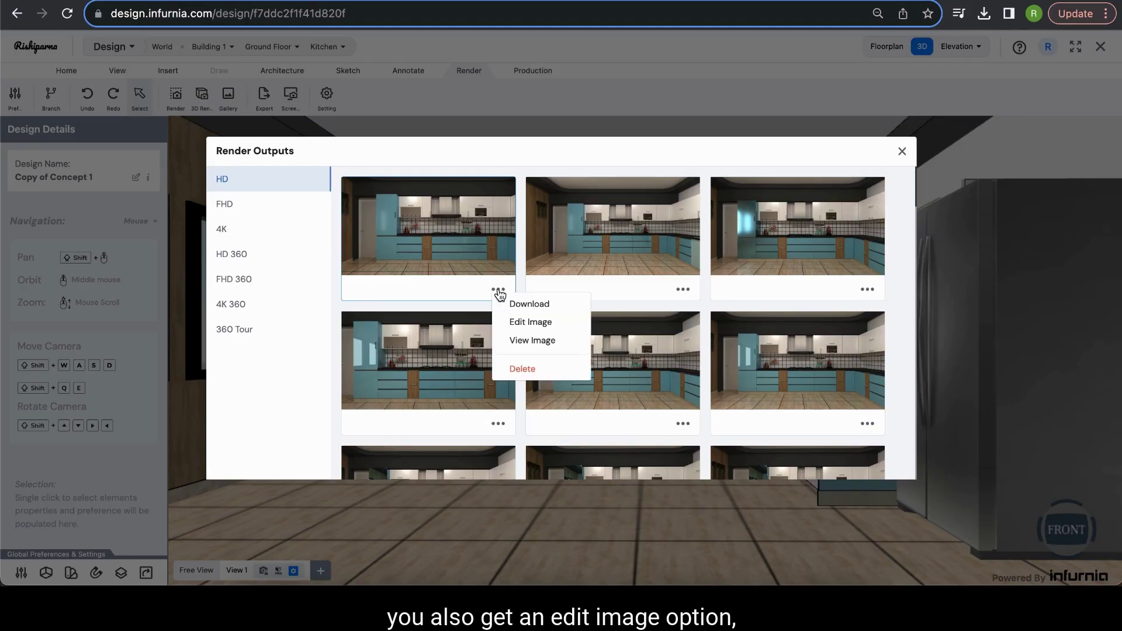
left_click(553, 324)
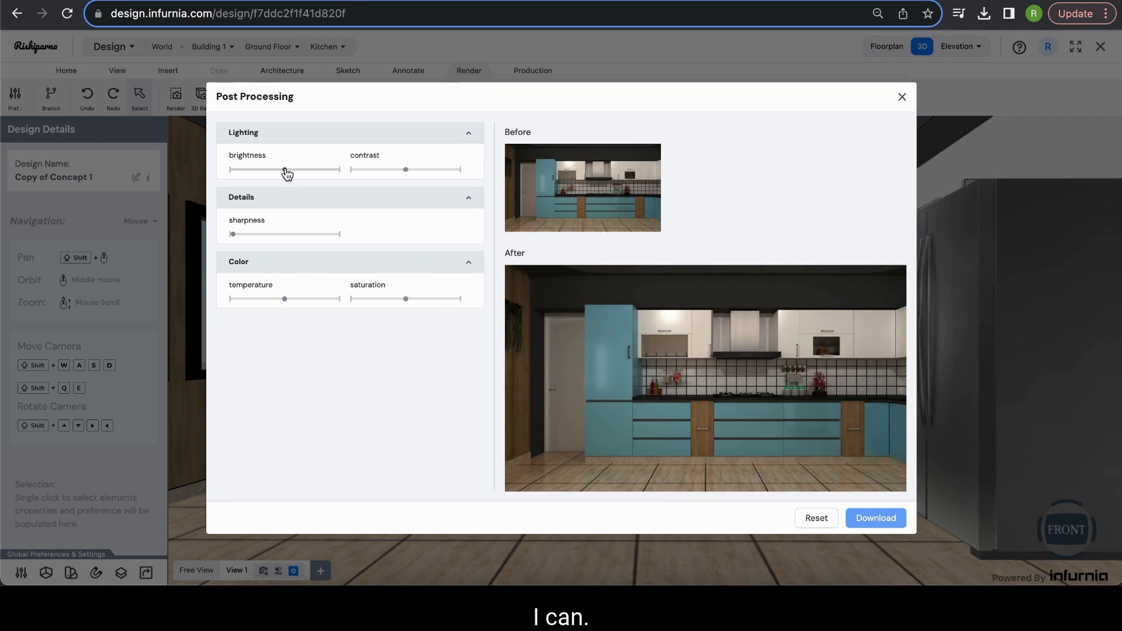
left_click_drag(285, 170, 313, 174)
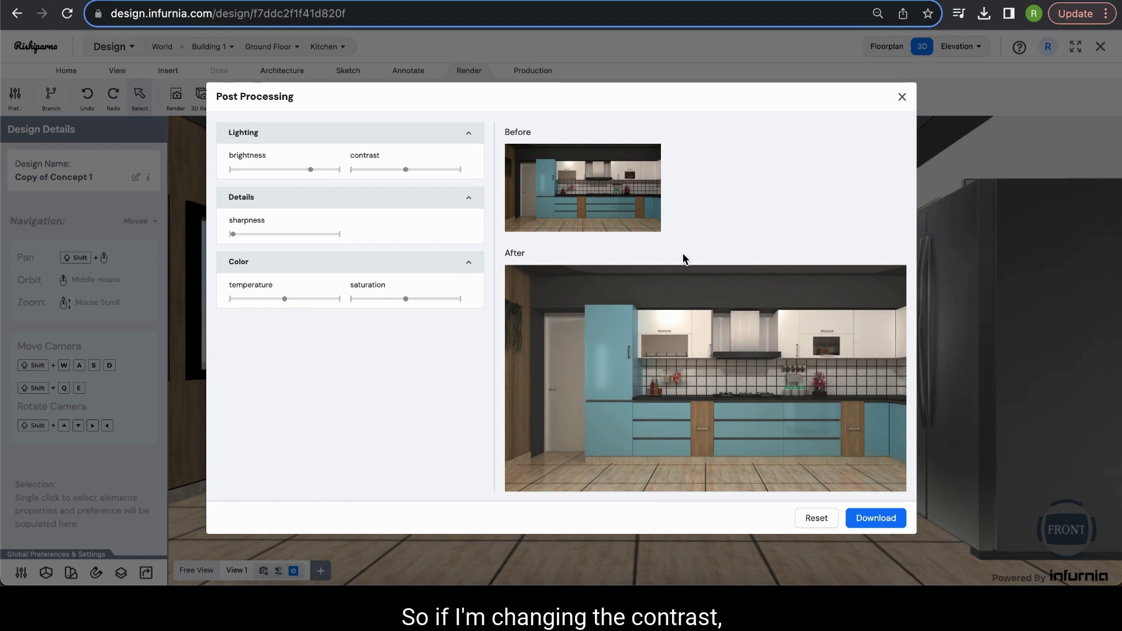
mouse_move(407, 174)
left_mouse_down()
mouse_move(436, 178)
mouse_move(382, 170)
mouse_move(416, 176)
left_mouse_up()
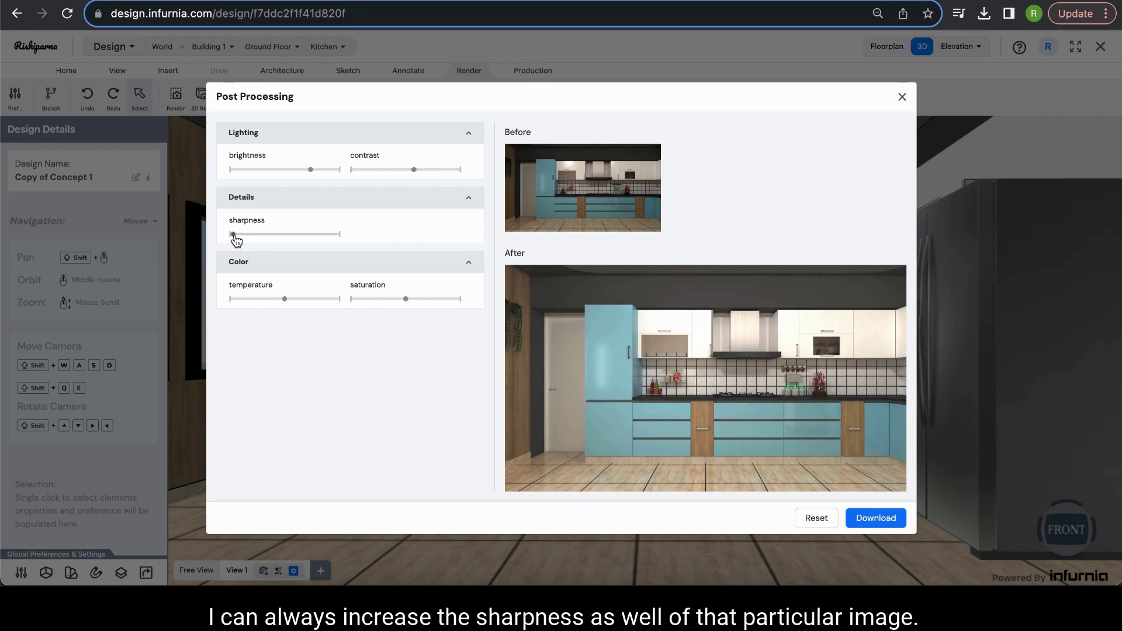
left_click_drag(234, 234, 237, 235)
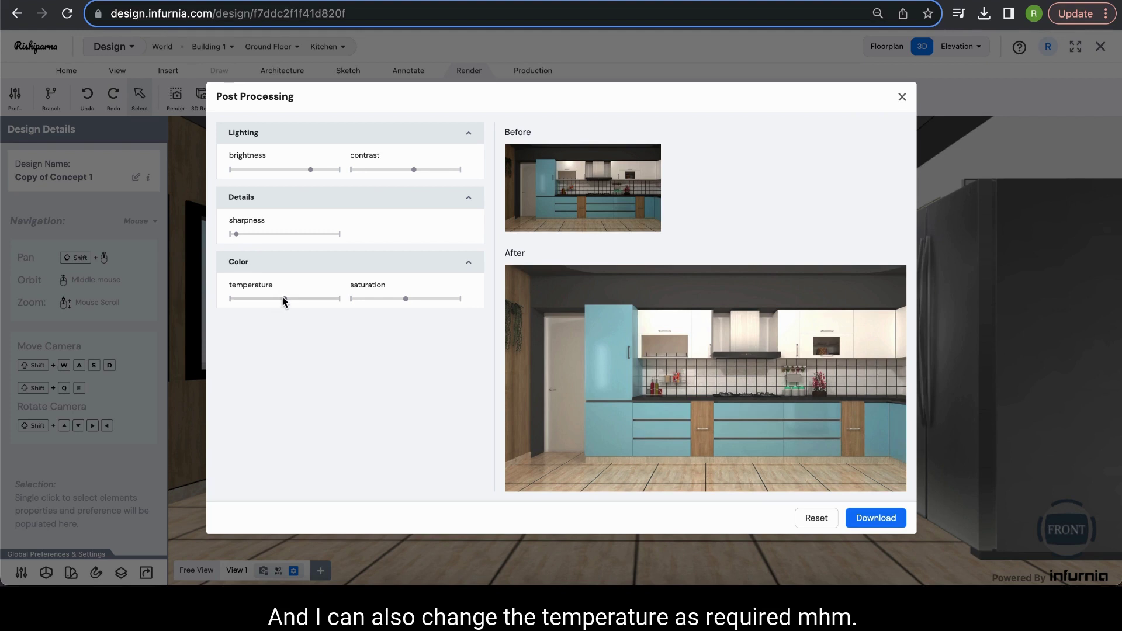
left_click_drag(284, 299, 276, 302)
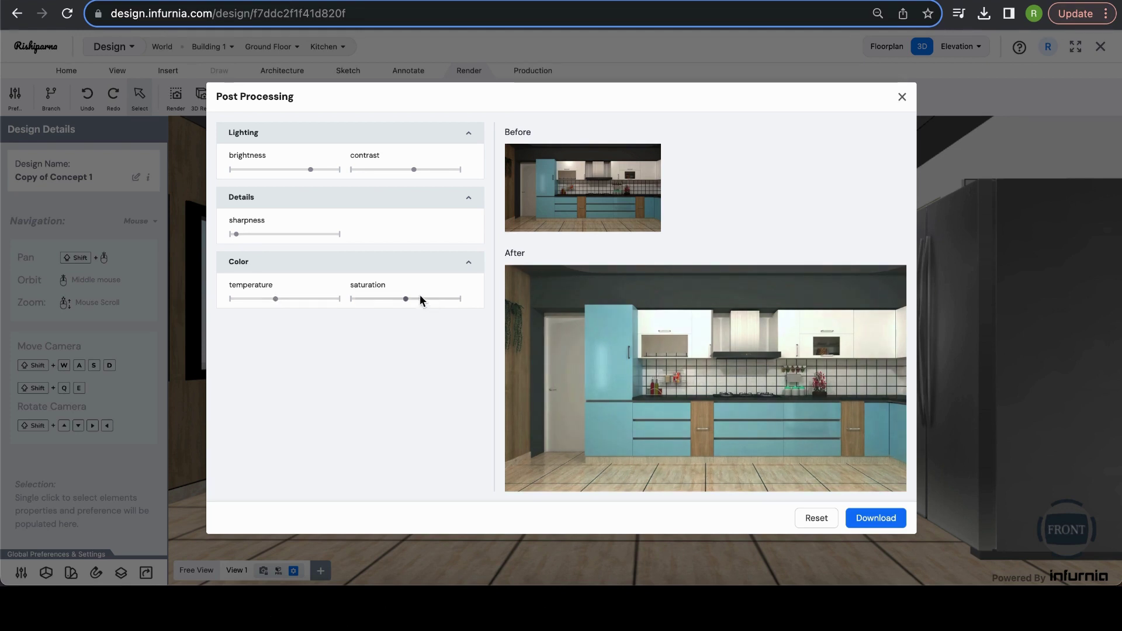
left_click_drag(407, 304, 415, 304)
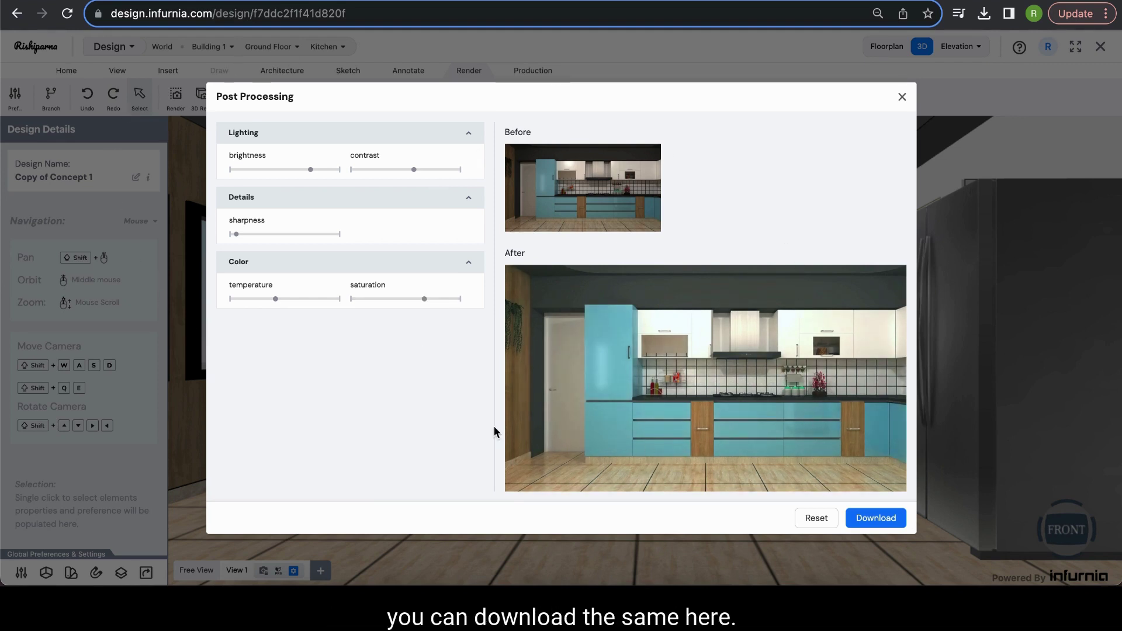
- Download the post-processed render and reset its adjustments
left_click(869, 524)
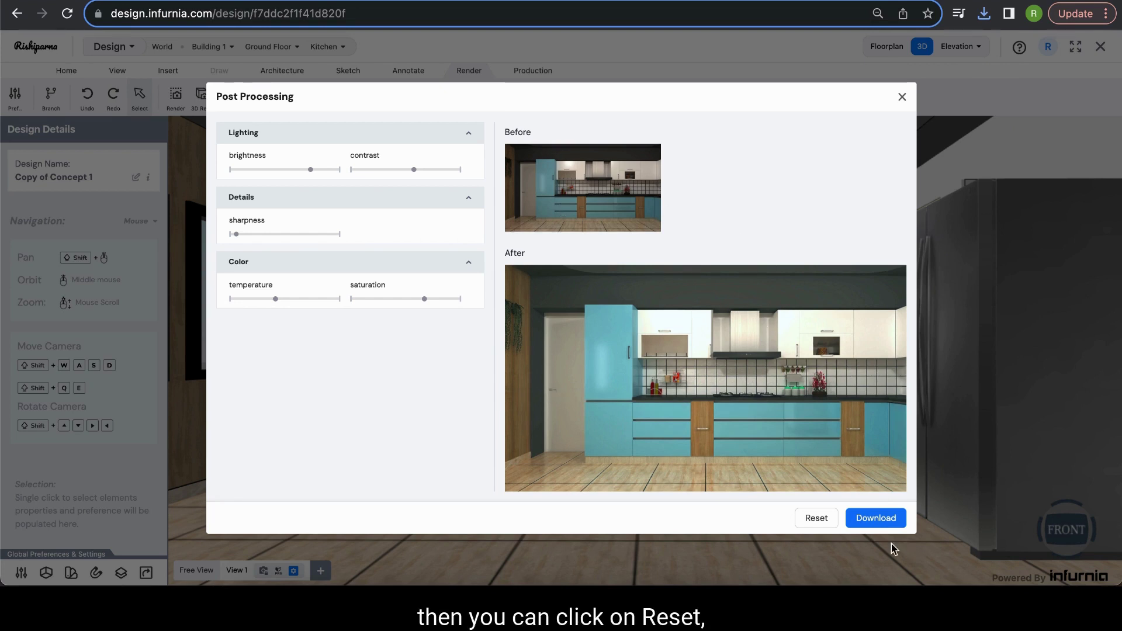
left_click(818, 522)
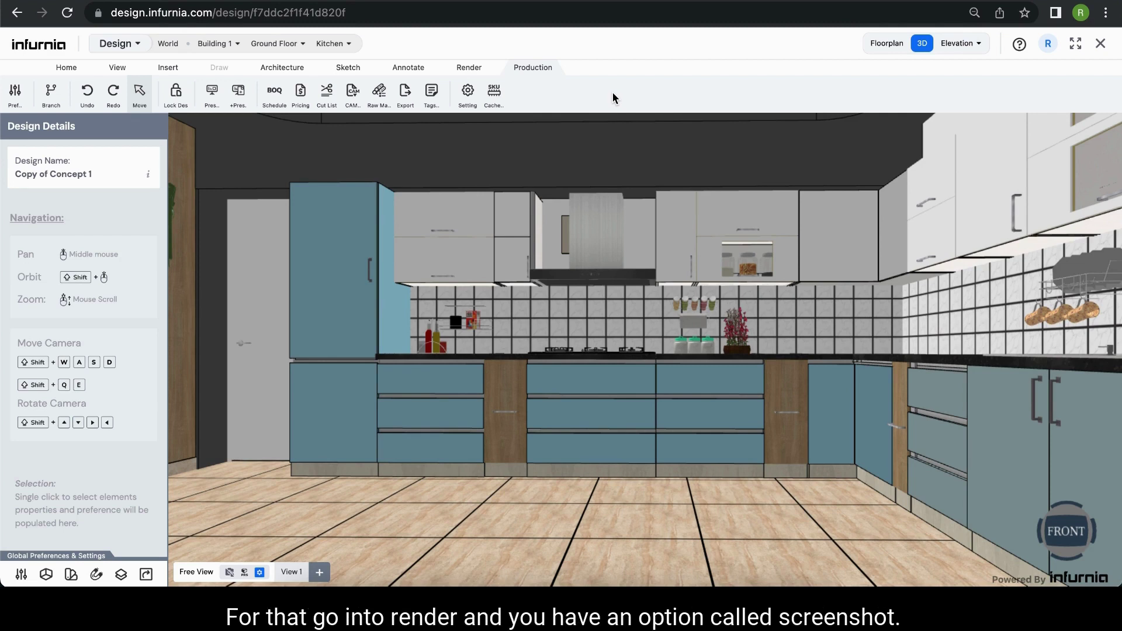
- Take a screenshot of the kitchen's current 3D view
left_click(468, 68)
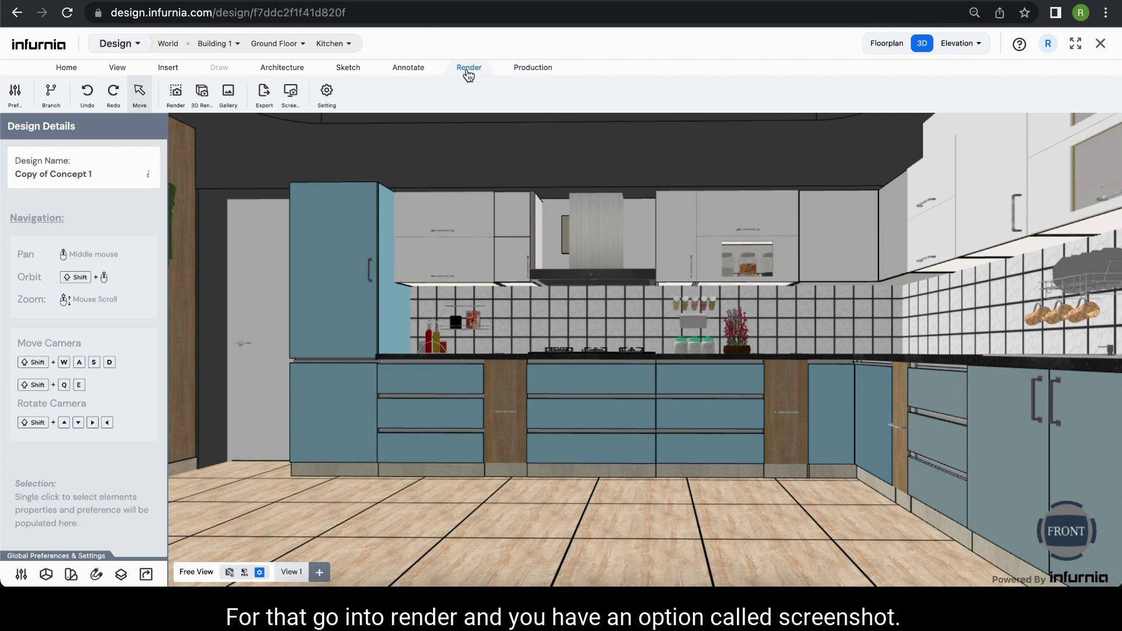
left_click(290, 103)
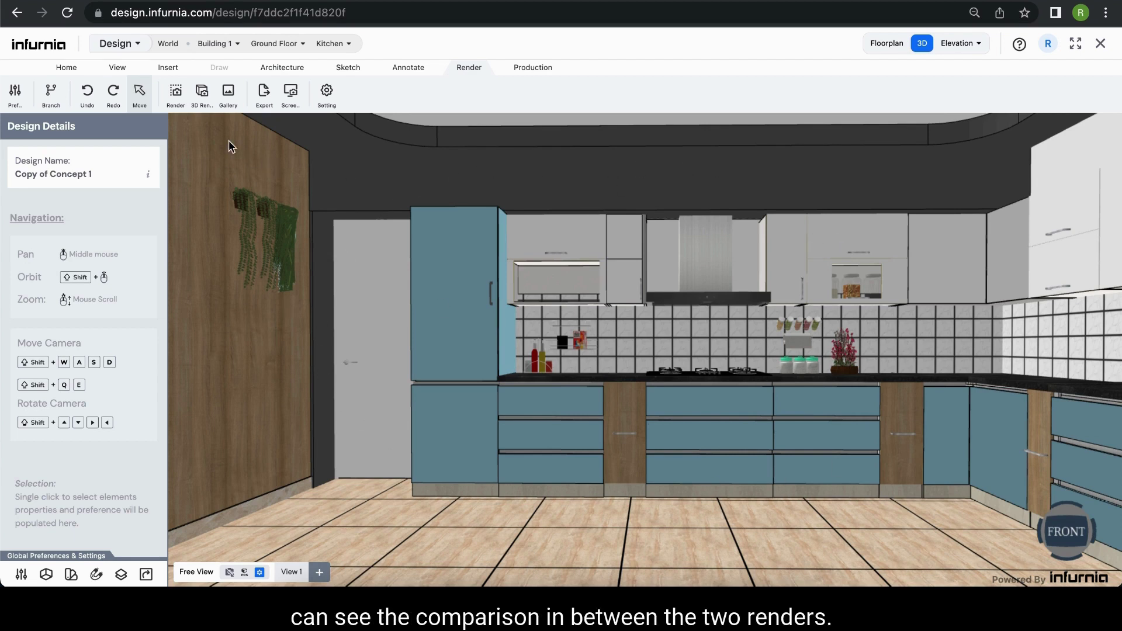
- Compare full-size kitchen renders from the render gallery
left_click(228, 93)
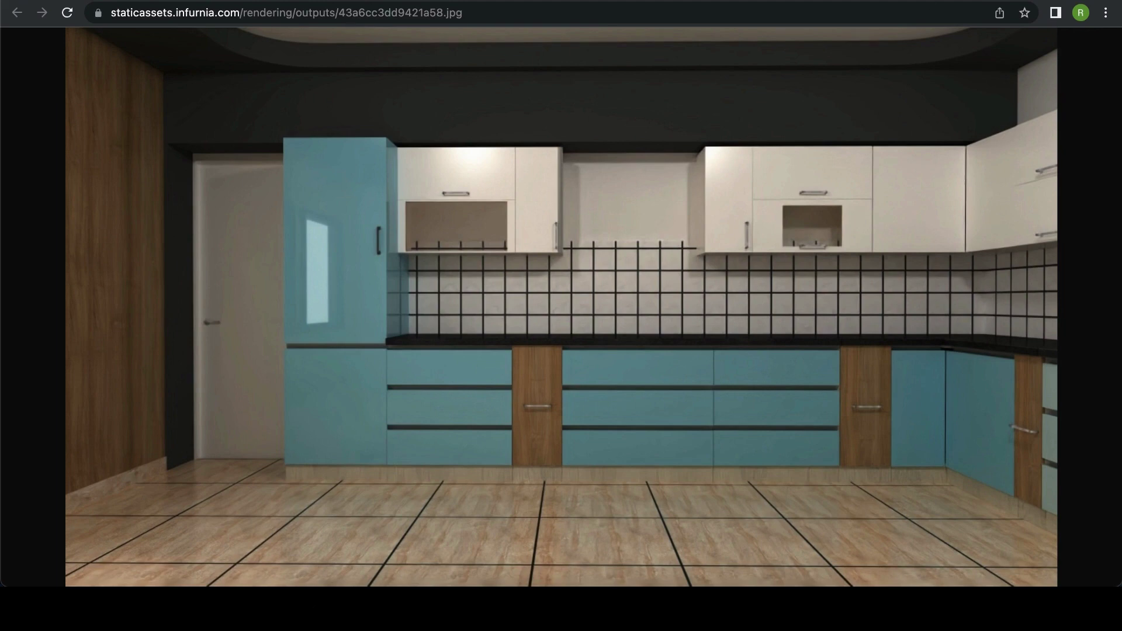
left_click(574, 3)
left_click(434, 253)
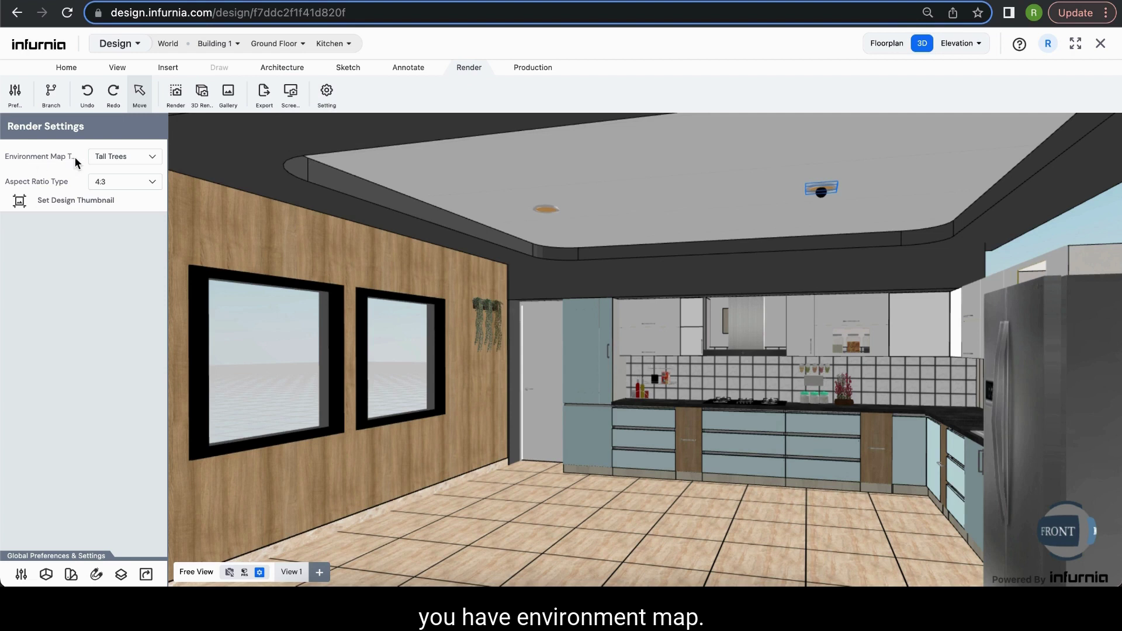
- Examine the environment map types offered in the render settings and keep Tall Trees
left_click(122, 157)
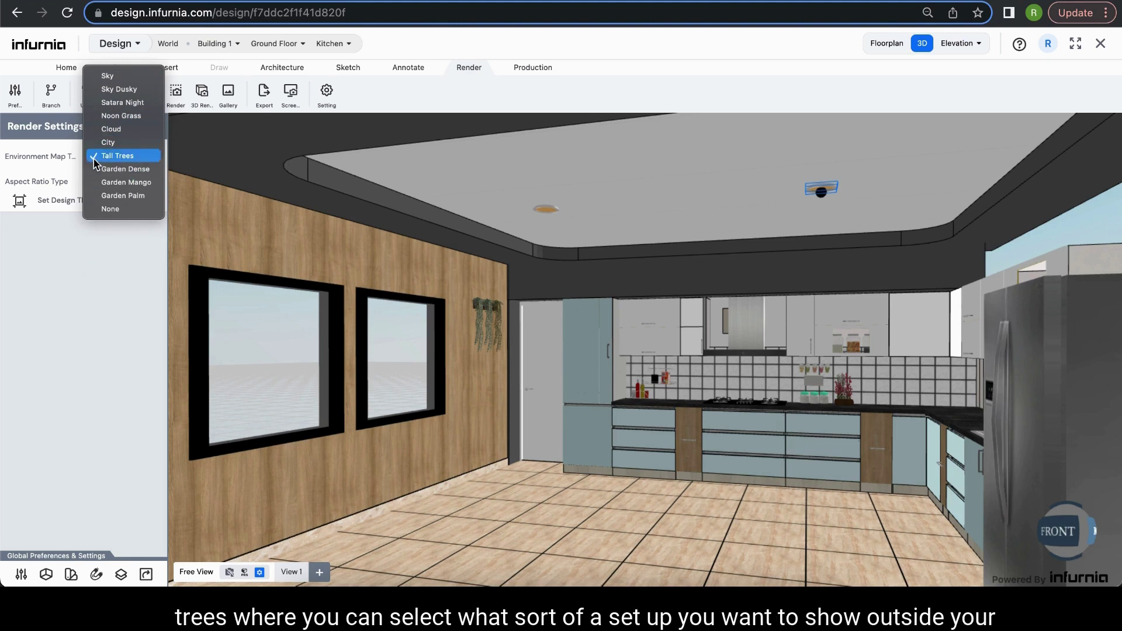
left_click(102, 292)
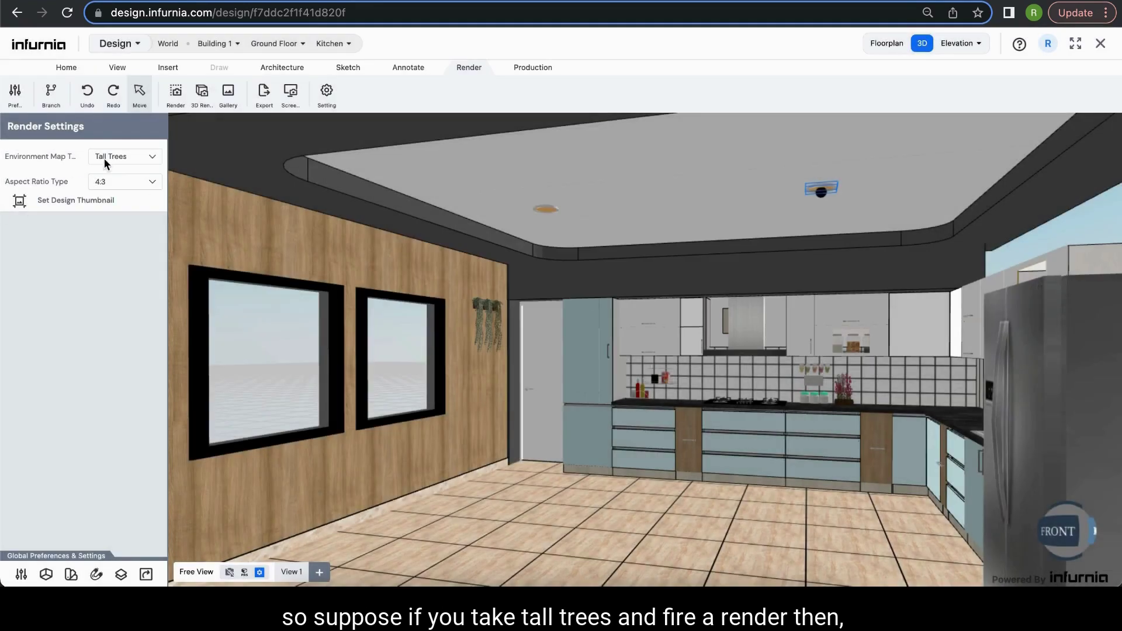
- Keep Tall Trees as the environment map and view the full-size kitchen render from the render gallery
left_click(109, 157)
left_click(107, 161)
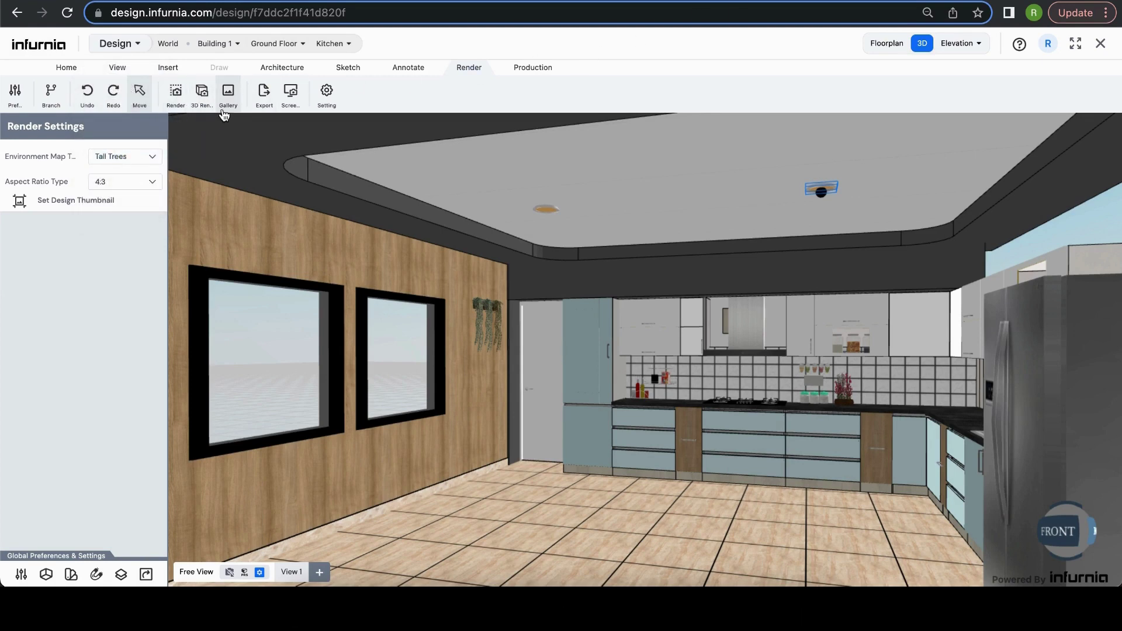
left_click(228, 93)
left_click(453, 310)
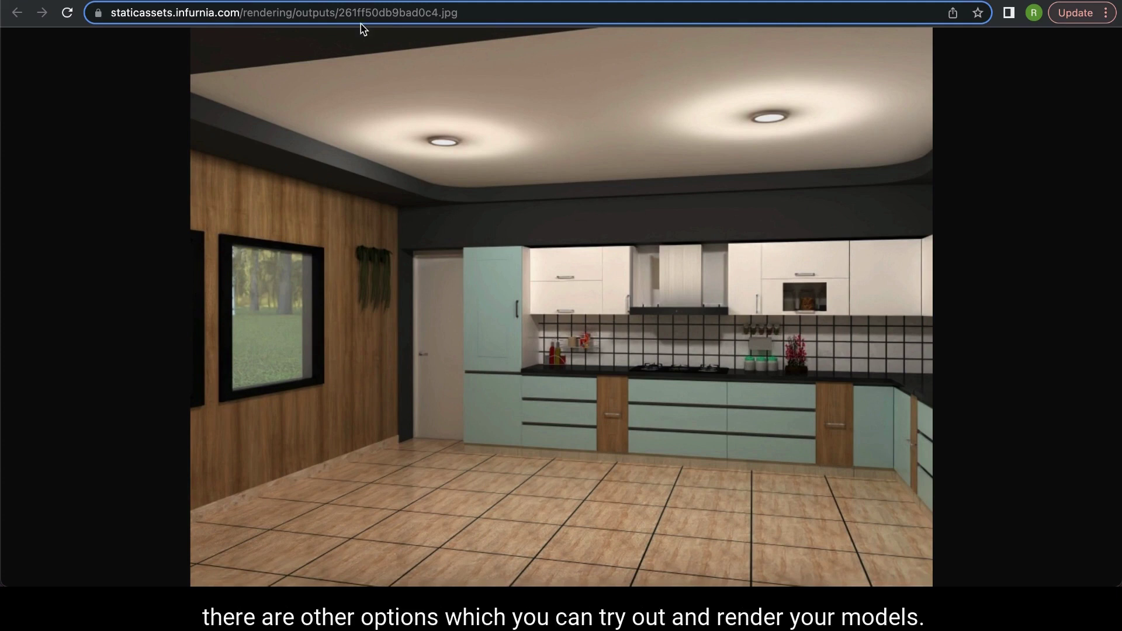
left_click(511, 95)
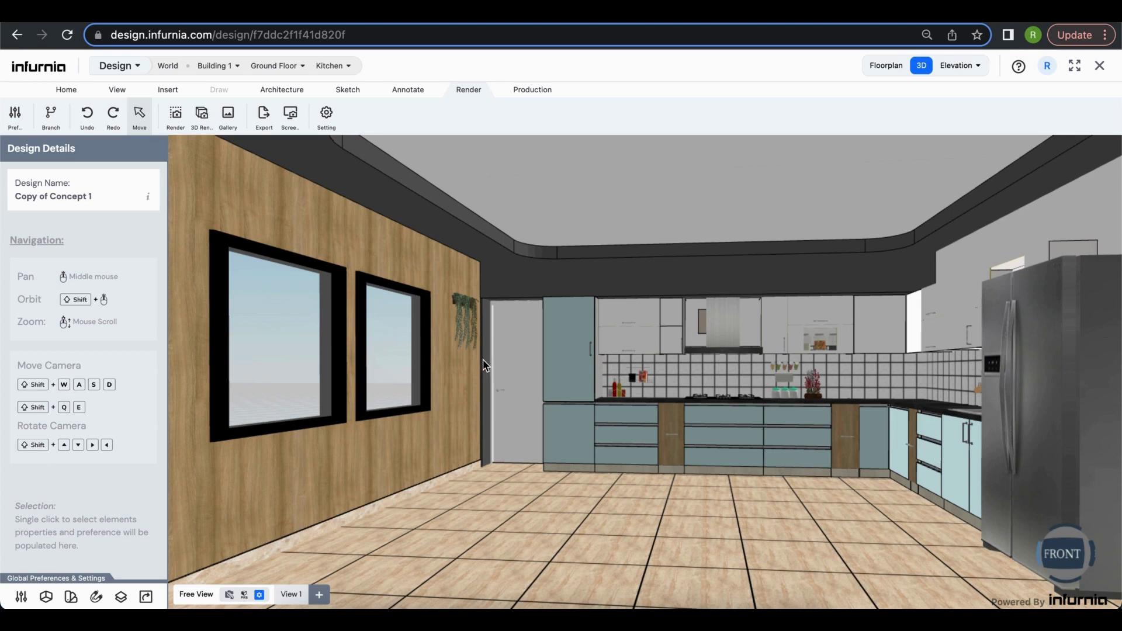
- Open the sunlight settings for the kitchen's 3D view and set the day/night time to 6 hours
left_click(116, 92)
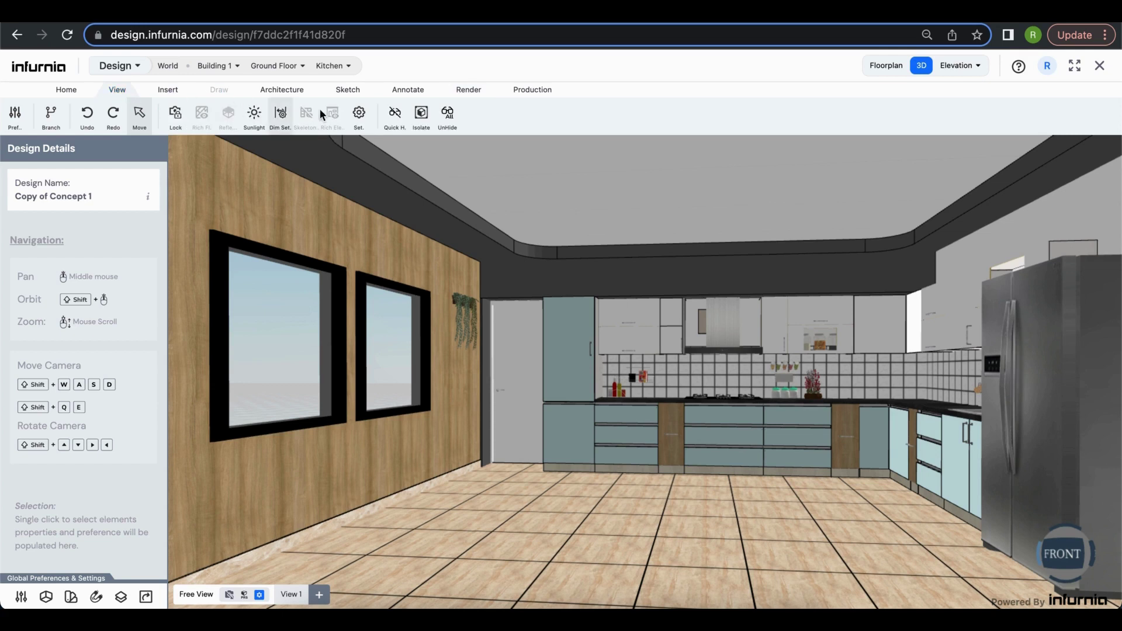
left_click(253, 117)
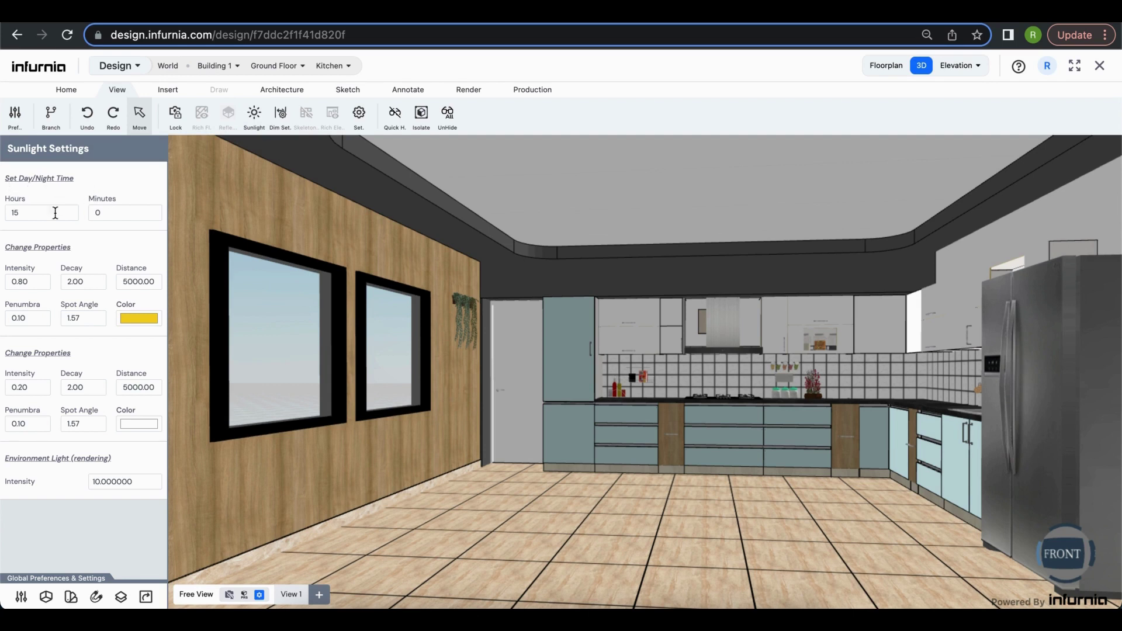
left_click_drag(45, 216, 2, 217)
type("6")
key("Return")
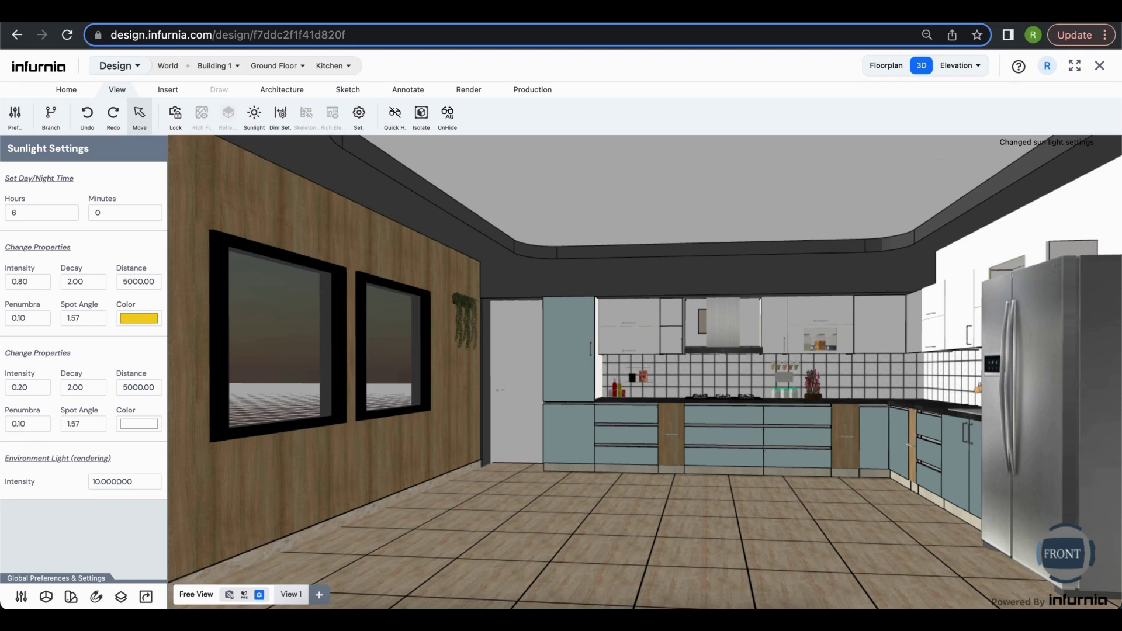
- Try sunlight times of 10 and 13 hours on the kitchen's 3D view
left_click_drag(20, 212, 7, 213)
type("10")
key("Return")
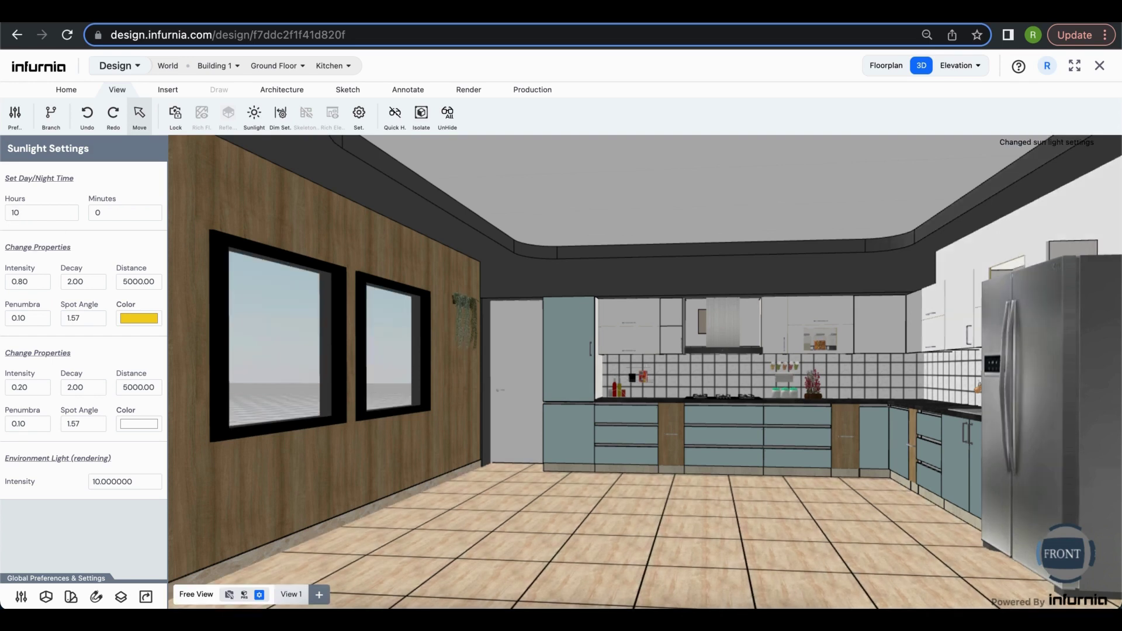
left_click_drag(27, 212, 3, 211)
type("13")
key("Return")
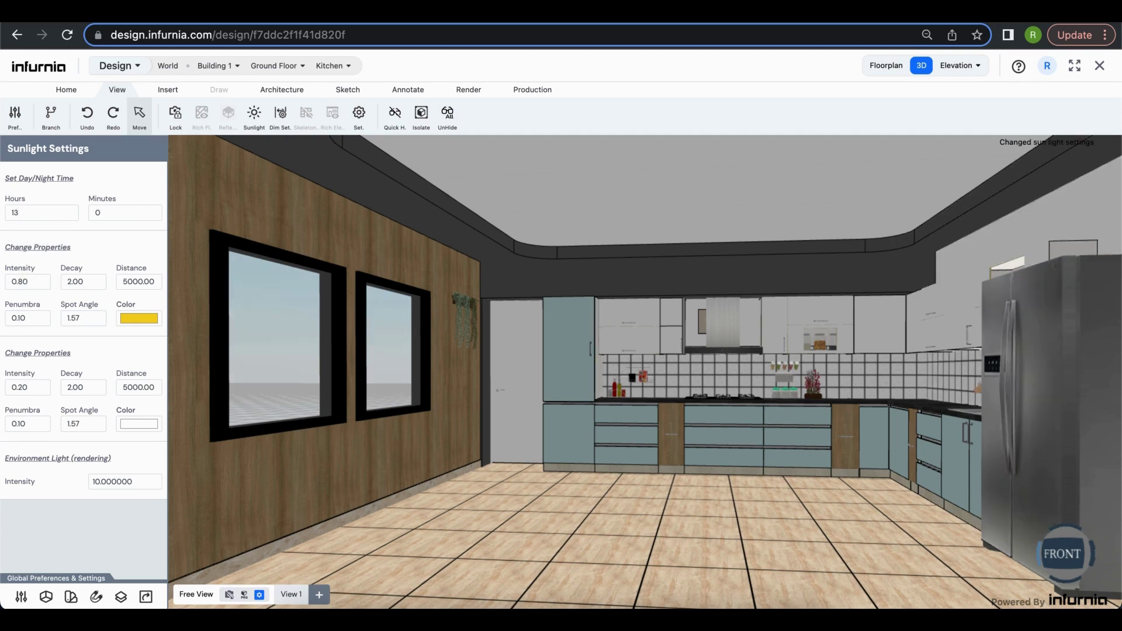
- Set the sunlight's day/night time to 18 hours
left_click_drag(42, 213, 3, 212)
type("18")
key("Return")
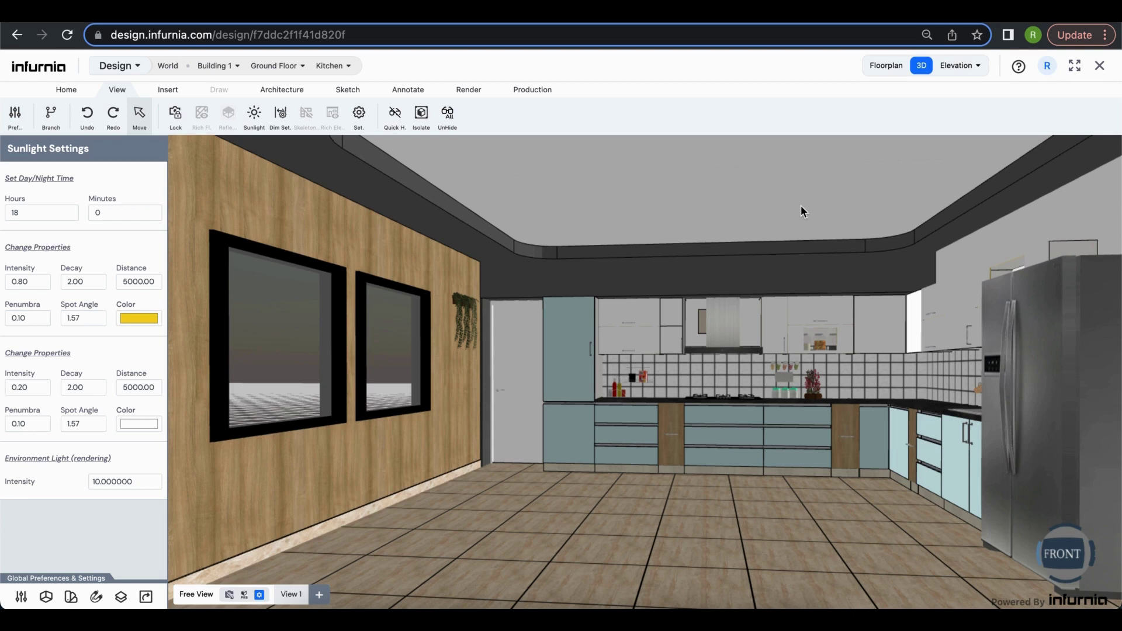
- Switch to the floorplan, add a compass in the kitchen's lower-left corner and open its properties
left_click(890, 66)
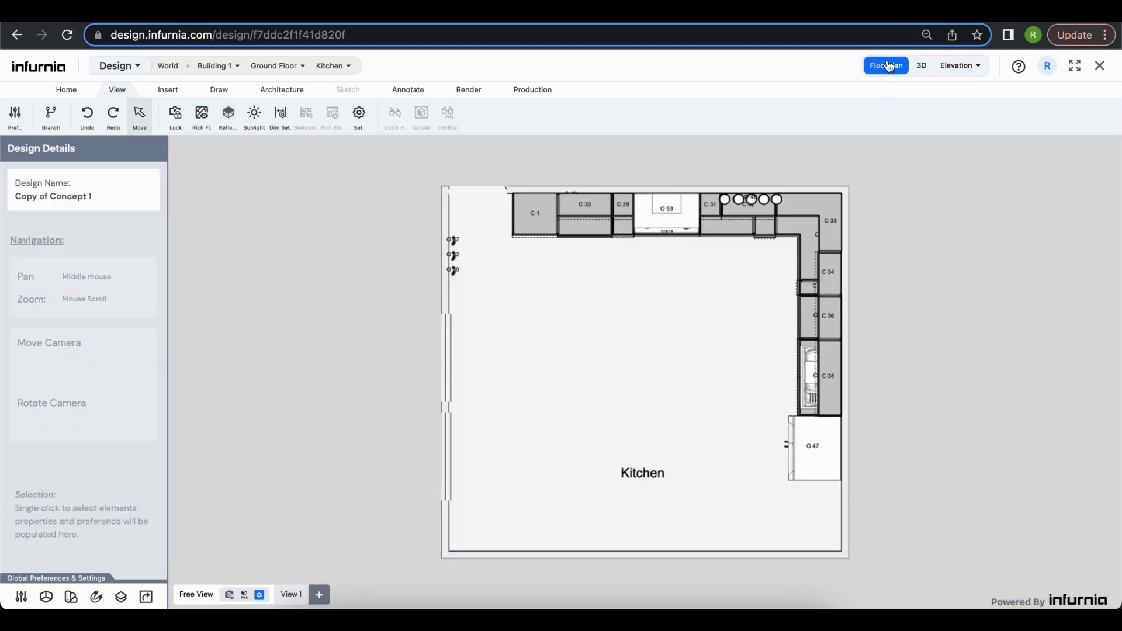
left_click(403, 91)
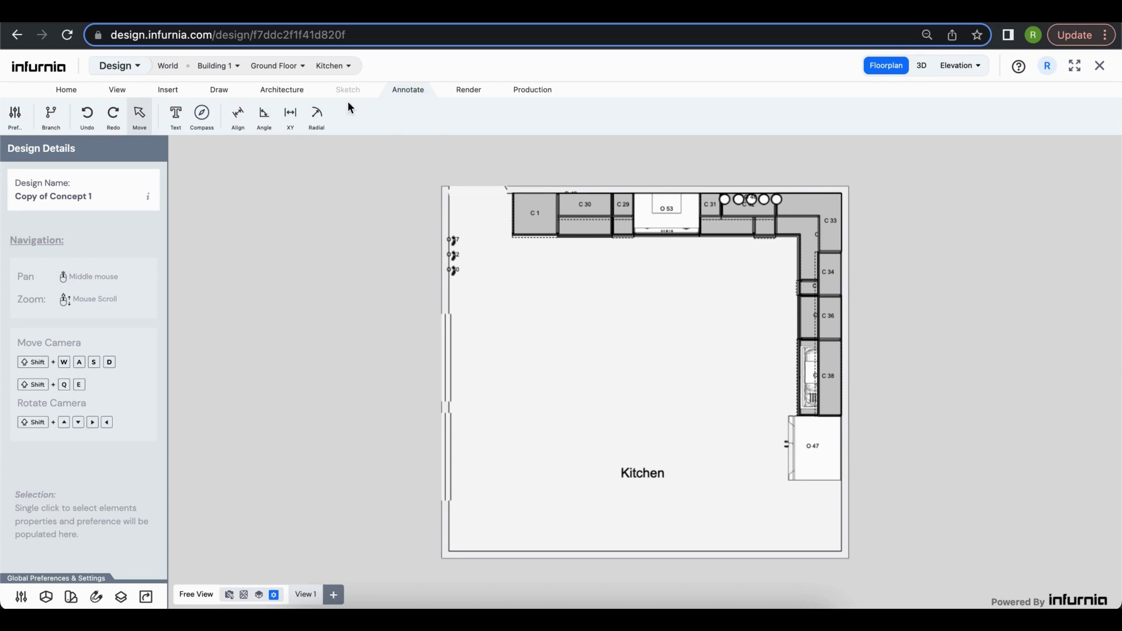
left_click(202, 125)
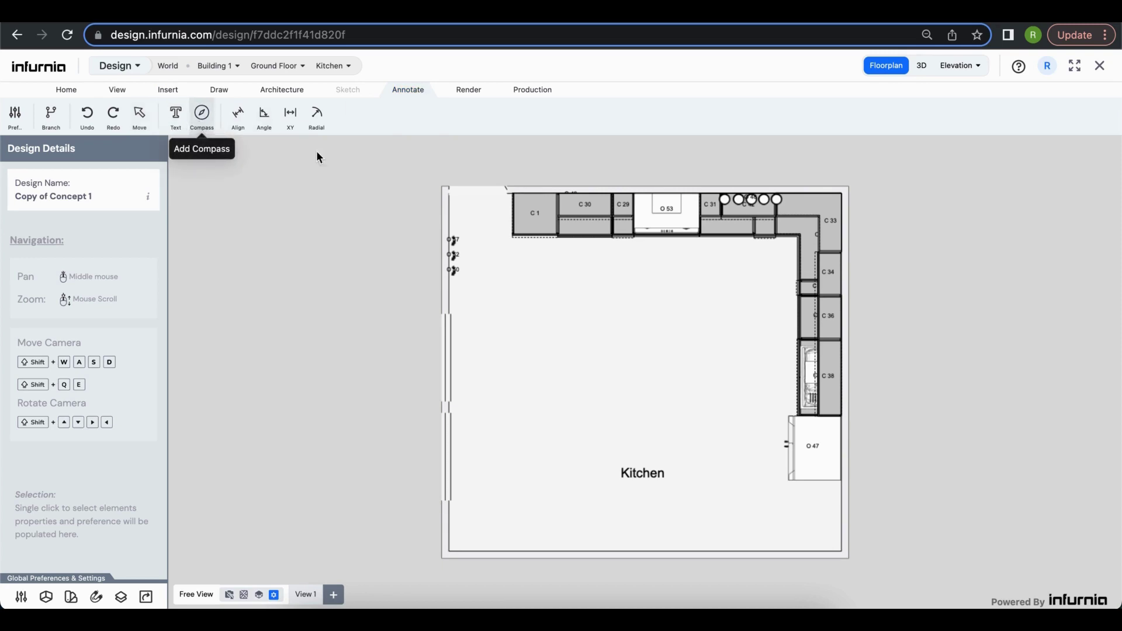
left_click(475, 518)
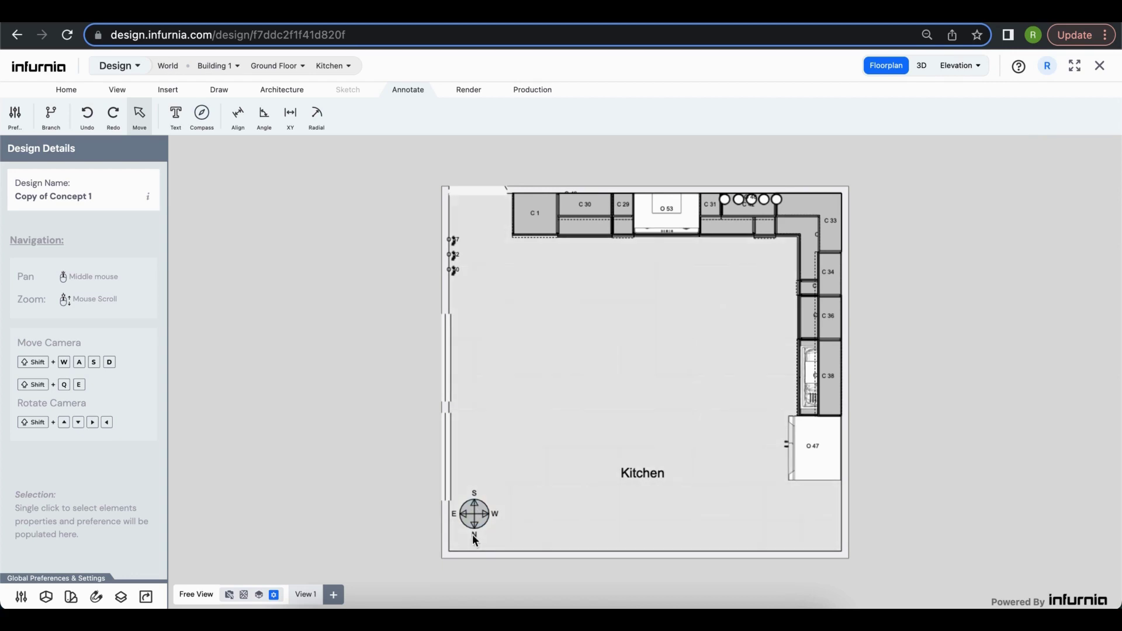
left_click(476, 529)
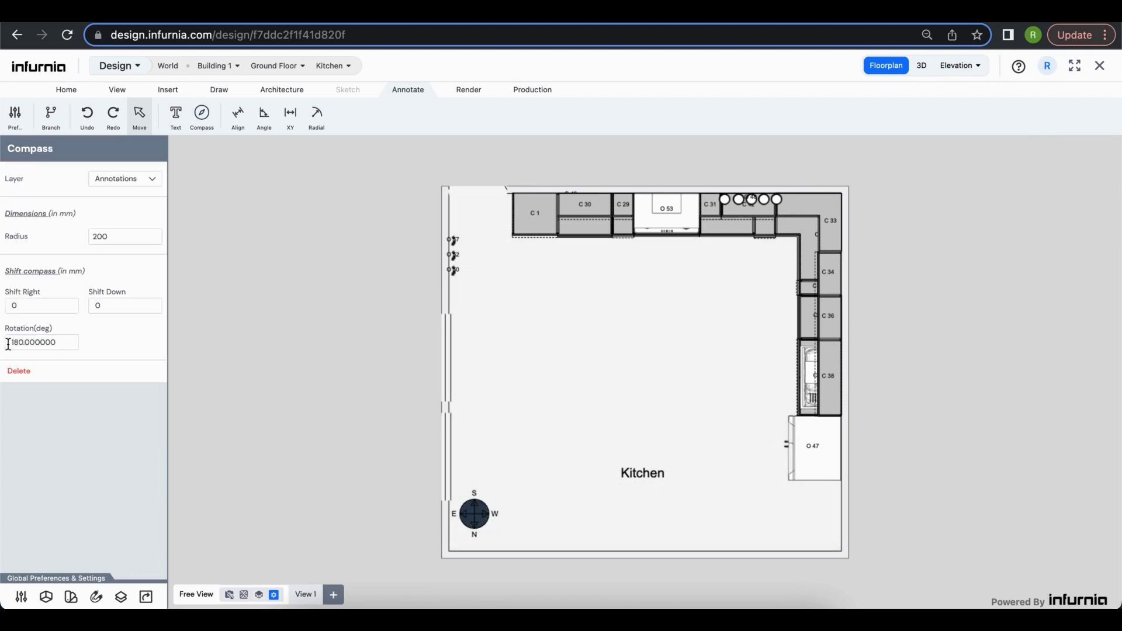